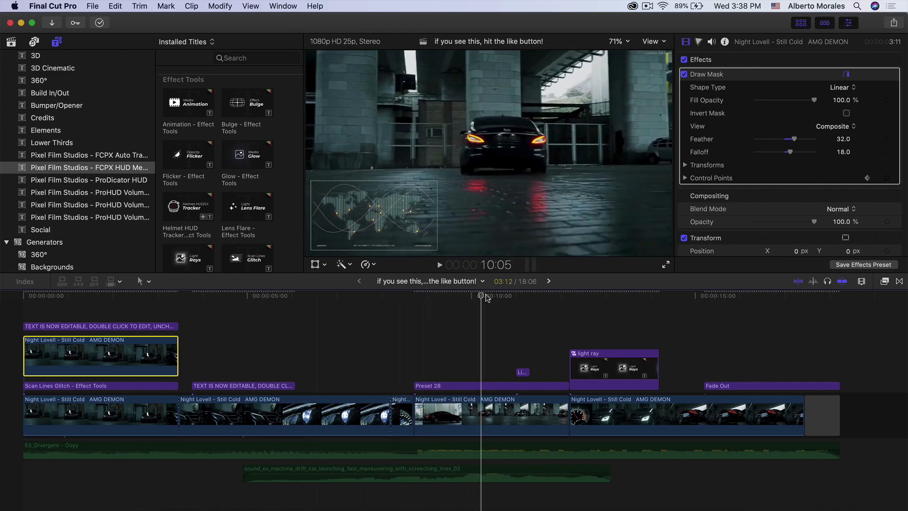
- Switch to the Pixel Film Studios channel on YouTube, open its comprehensive video tutorials playlist and browse the listed videos
left_click(517, 296)
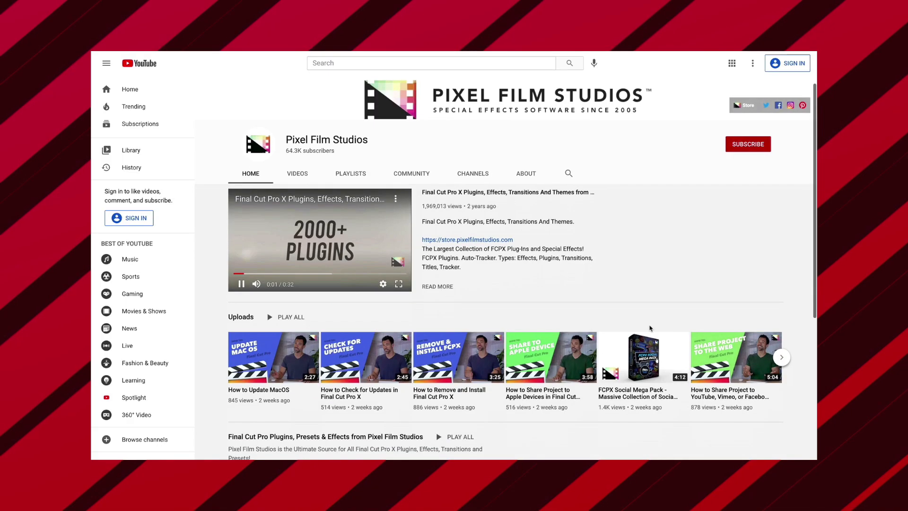
scroll(651, 327, "down", 10)
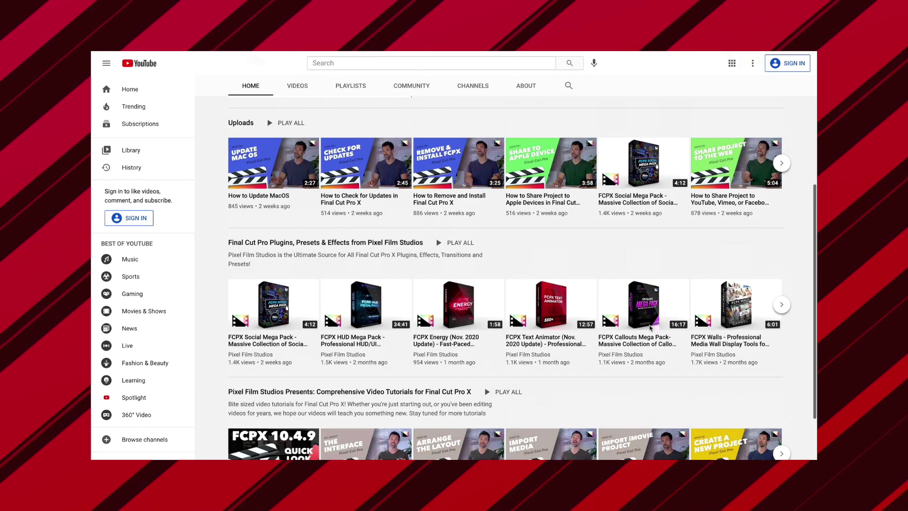
scroll(650, 327, "up", 10)
left_click(357, 227)
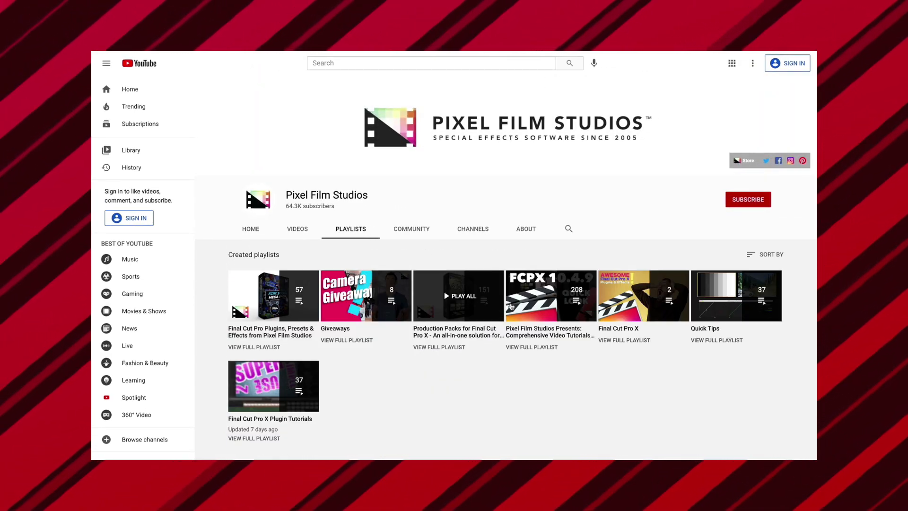
left_click(537, 333)
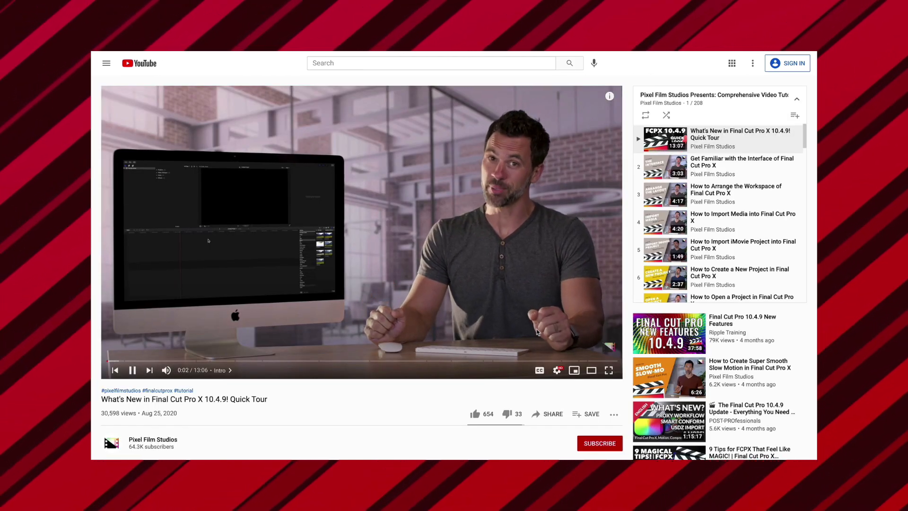
scroll(695, 227, "down", 15)
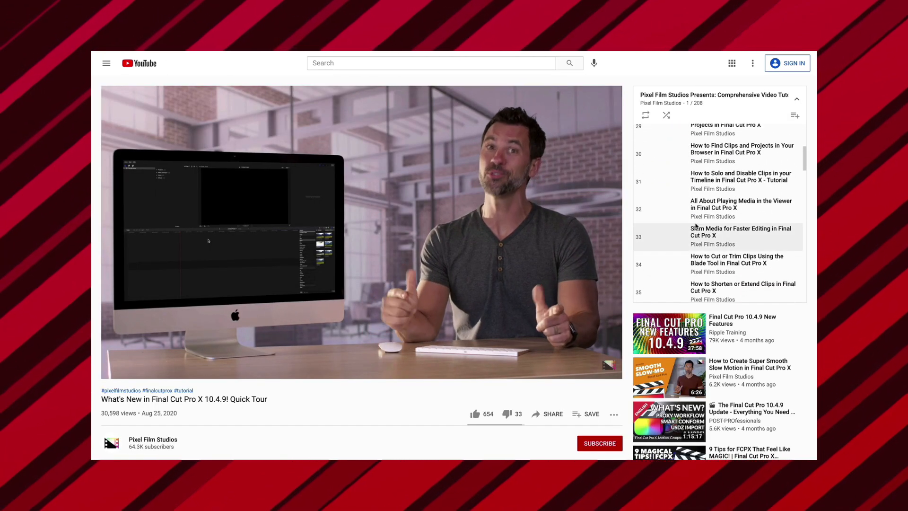
scroll(695, 227, "up", 5)
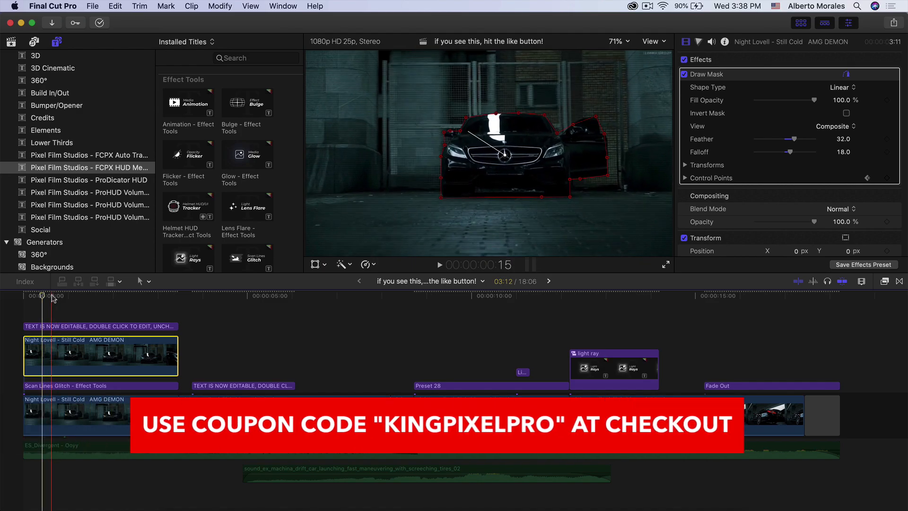
- Move the playhead to 1:18 and preview the Bulge, Flicker, Glow and Helmet HUD Tracker effect tools in FCPX HUD Mega Pack
left_click_drag(54, 298, 101, 328)
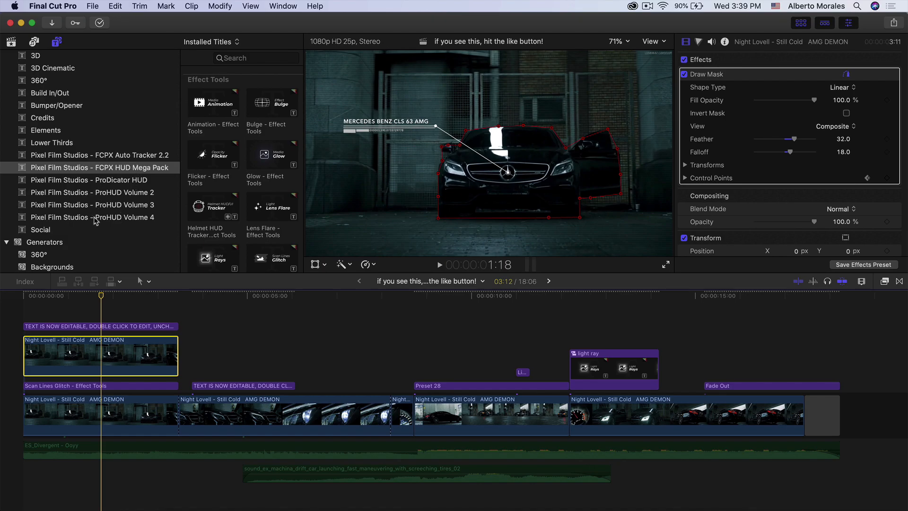
left_click(126, 169)
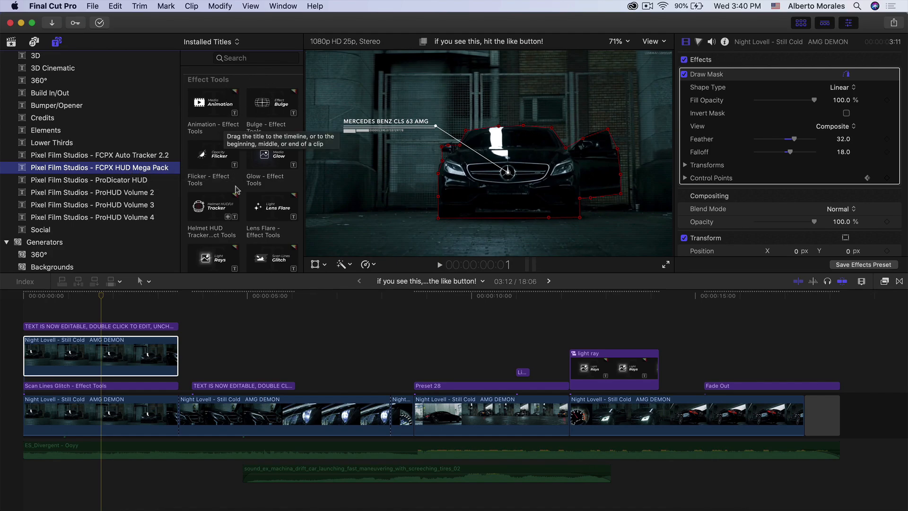
scroll(235, 190, "up", 3)
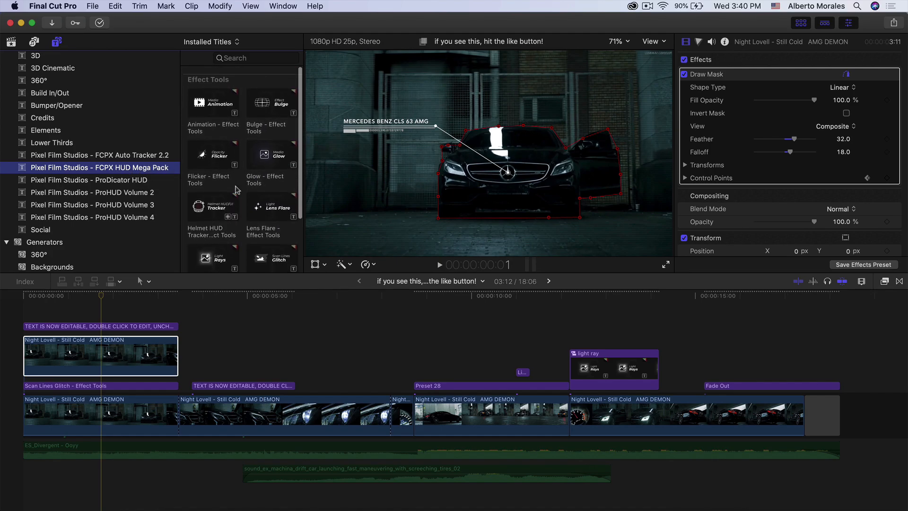
left_click(261, 106)
left_click(207, 159)
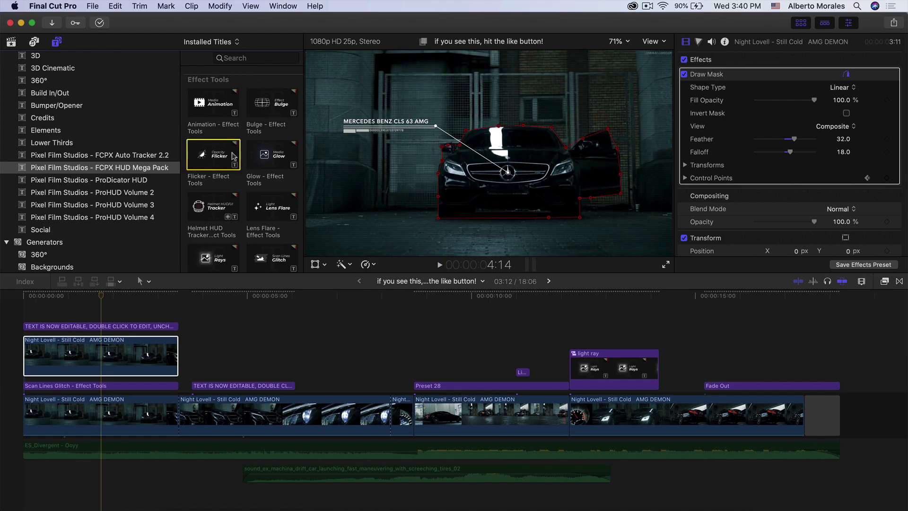
left_click(261, 158)
left_click(208, 208)
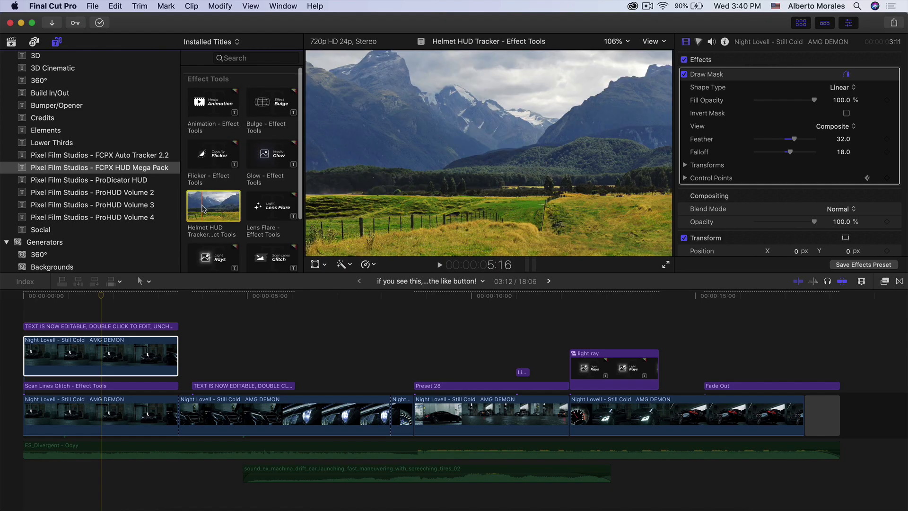
- Preview the Lens Flare, Light Rays, Scan Lines Glitch and Screen Overlay effect tools in the same title pack
scroll(212, 182, "down", 2)
scroll(213, 183, "down", 1)
left_click(258, 139)
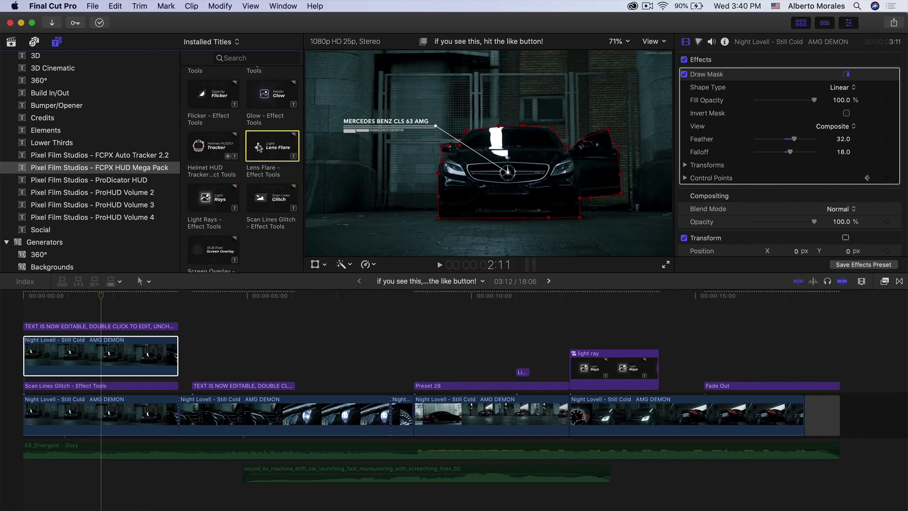
left_click(213, 187)
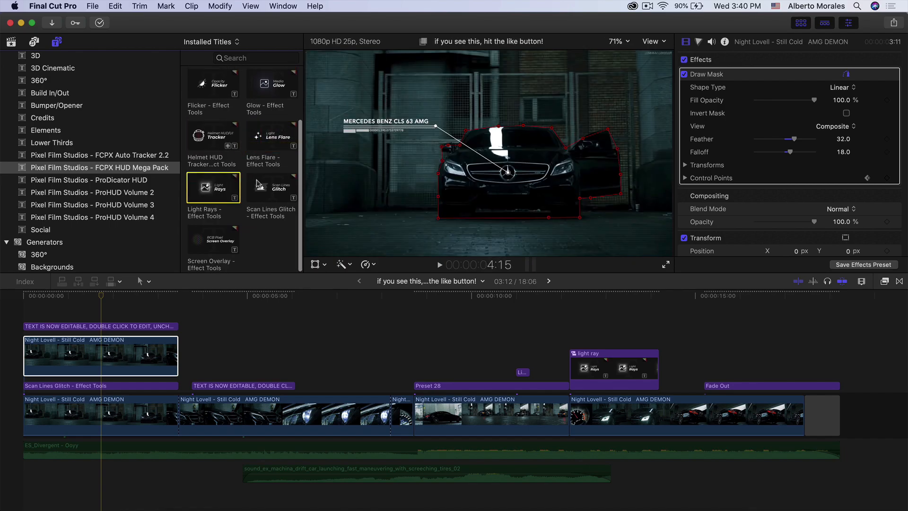
left_click(272, 188)
left_click(208, 244)
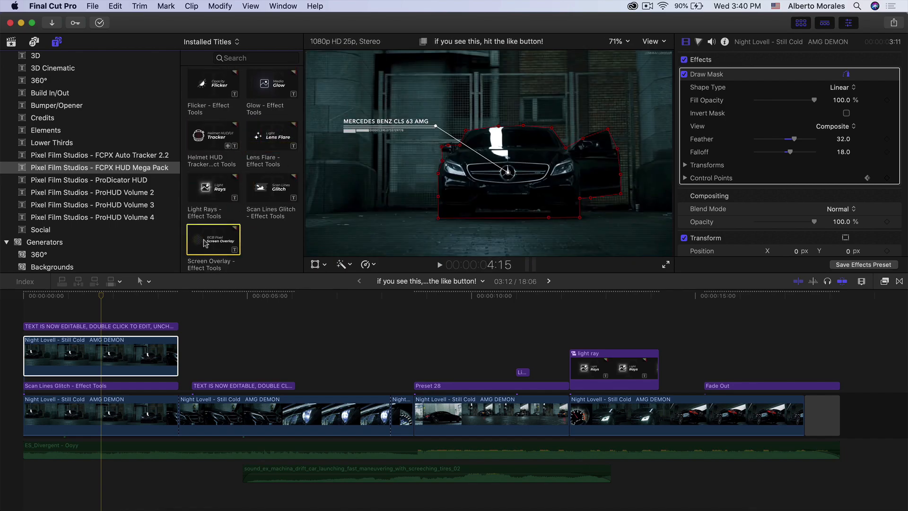
scroll(210, 240, "up", 3)
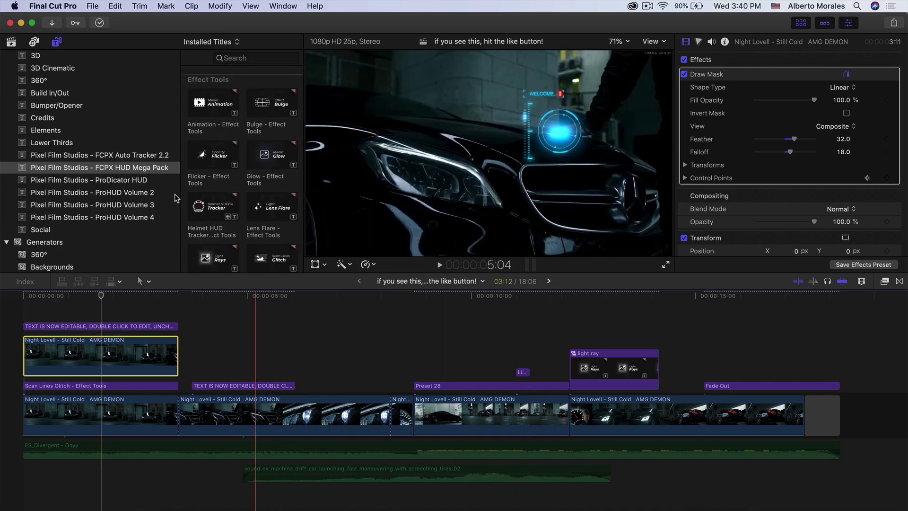
- Preview the Preset 1 [Left] and Preset 1 [Right] titles in ProDicator HUD and browse the other presets
left_click(93, 181)
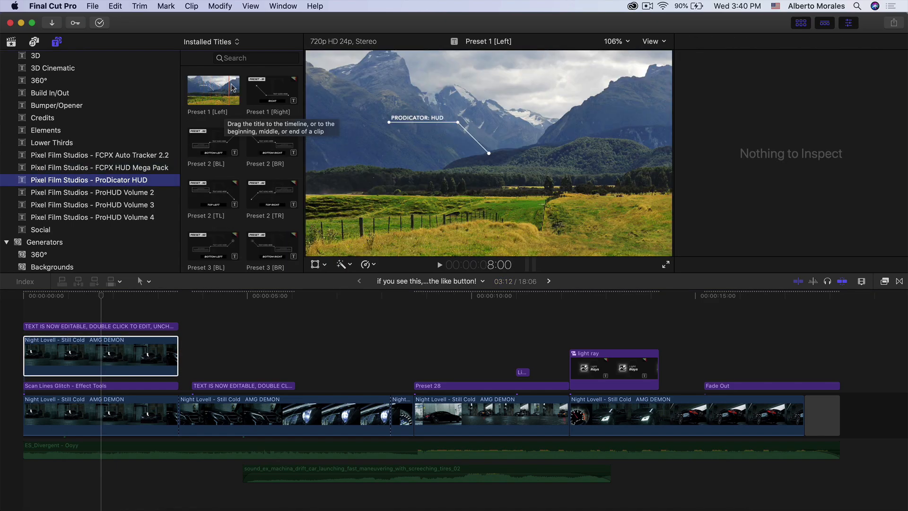
key("space")
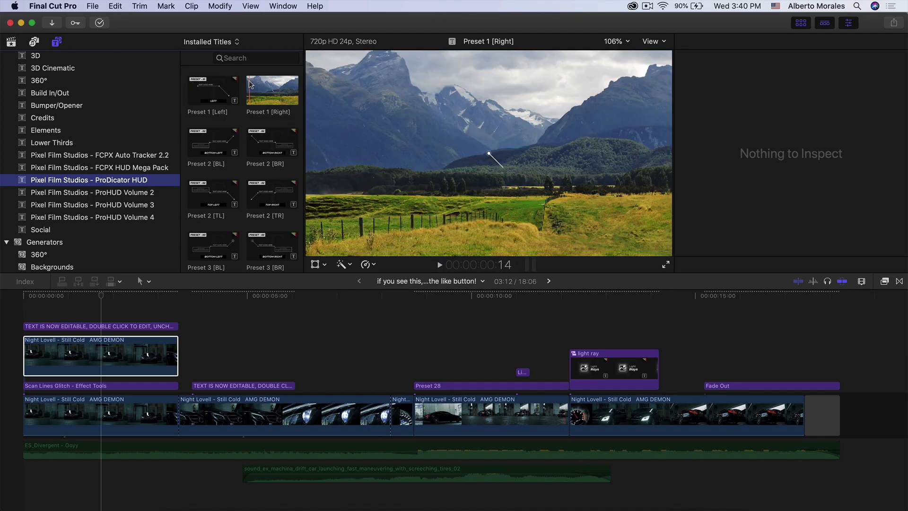
key("space")
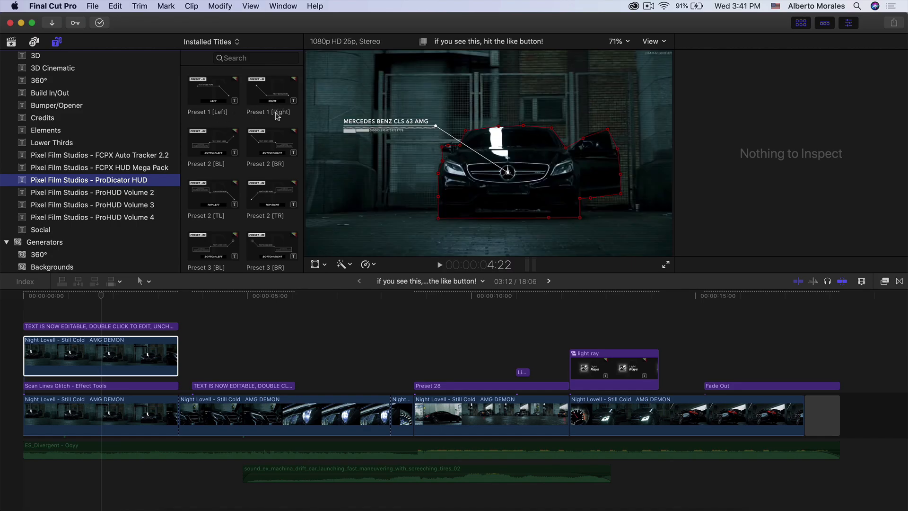
left_click(273, 91)
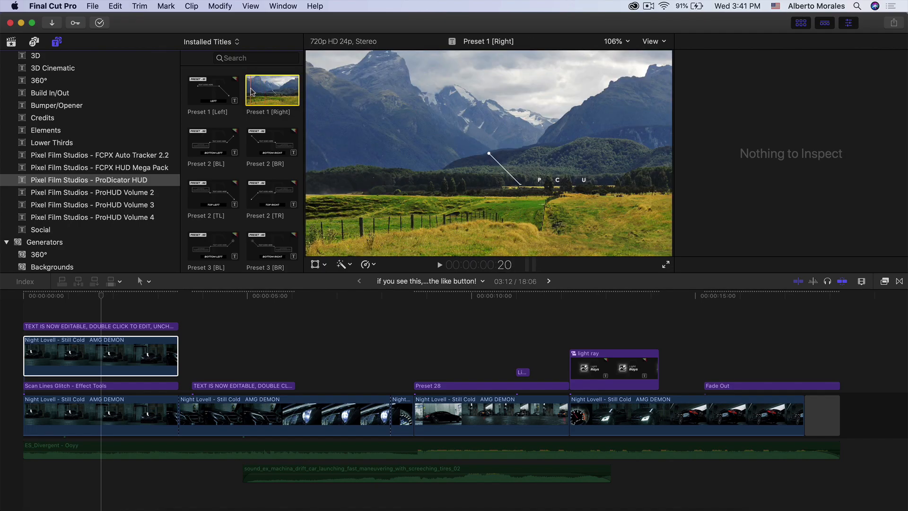
left_click(215, 90)
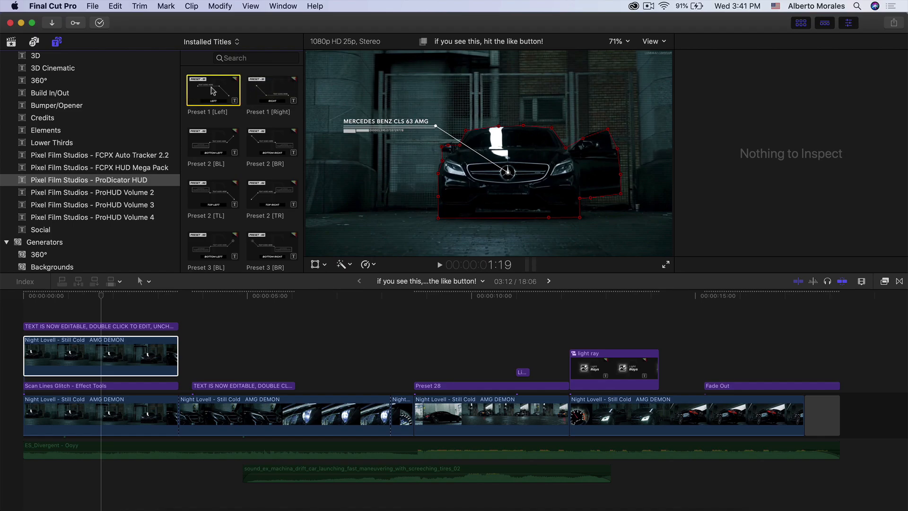
scroll(200, 93, "down", 15)
left_click(197, 118)
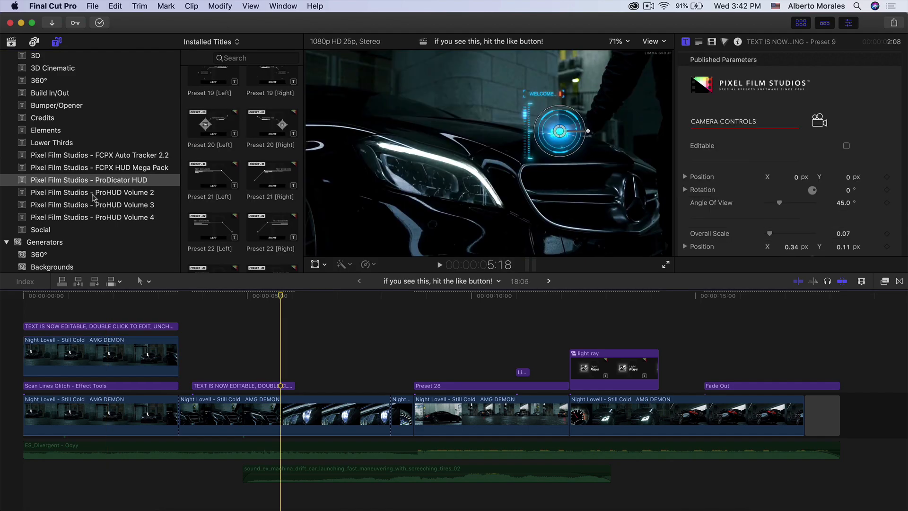
- Browse the ProHUD Volume 2 titles and play the preview of Circles 02 - Animated Doubles
left_click(99, 194)
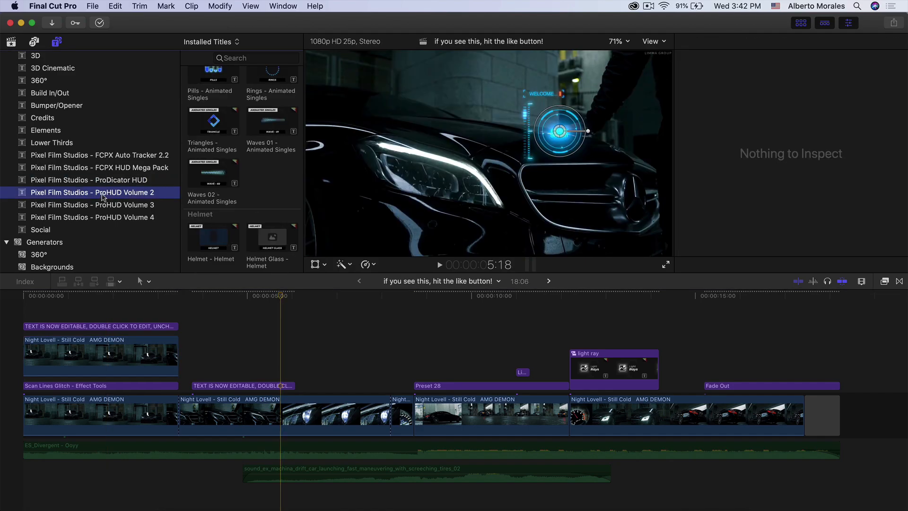
scroll(228, 121, "up", 10)
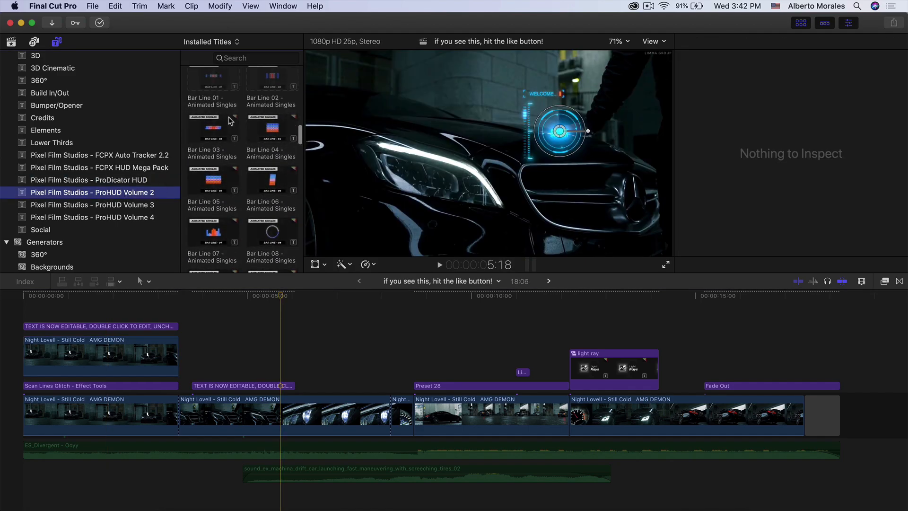
scroll(229, 87, "up", 2)
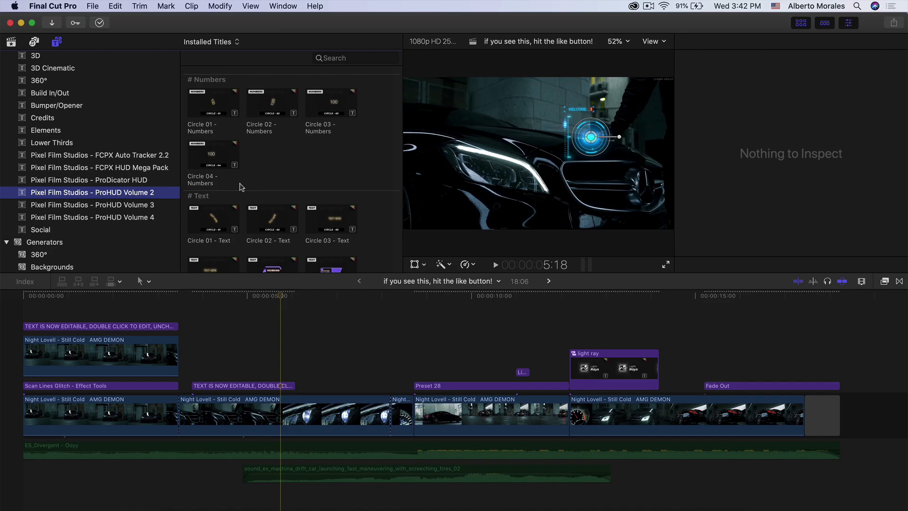
scroll(240, 187, "down", 5)
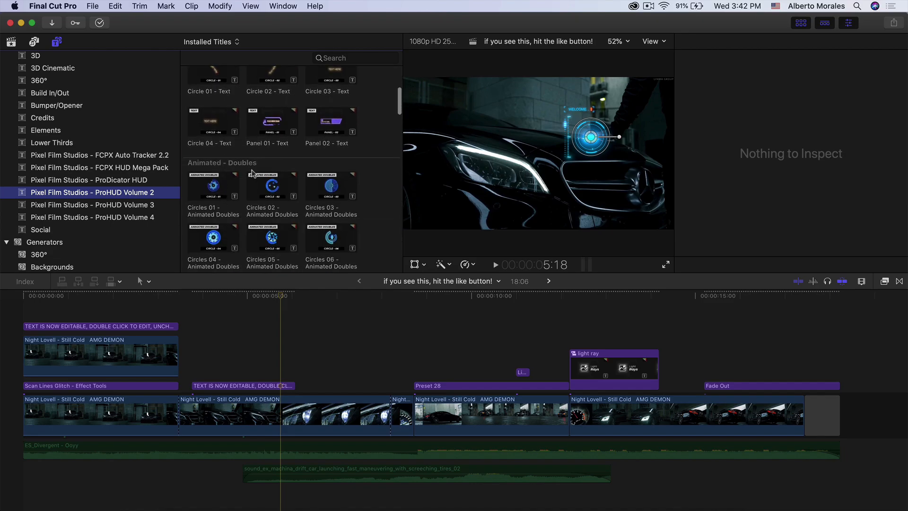
scroll(251, 173, "down", 2)
left_click(251, 150)
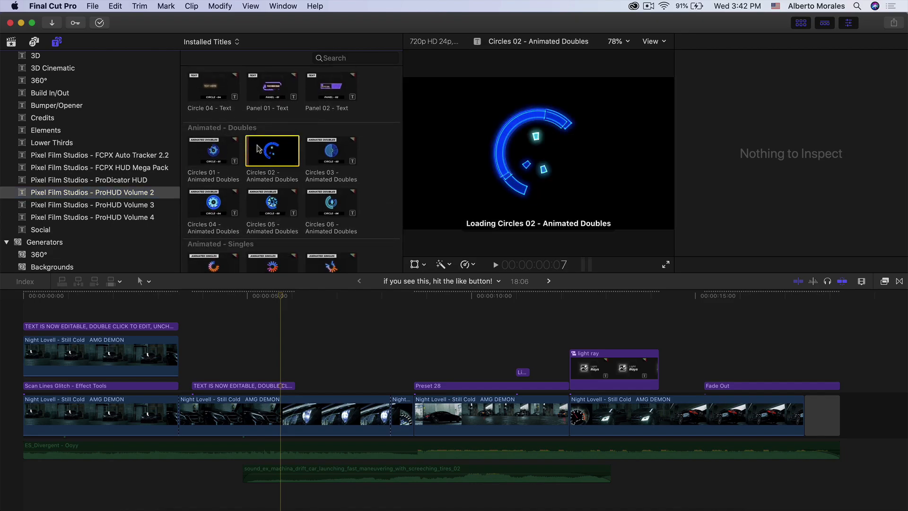
key("space")
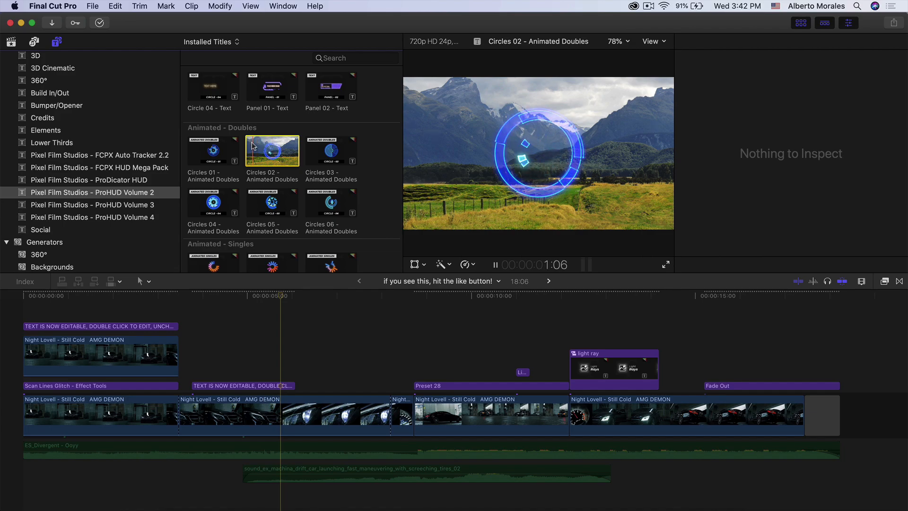
key("space")
- Add Circles 02 - Animated Doubles above the second clip, disable the Preset 9 title below it, and play the section
left_click_drag(252, 146, 216, 337)
left_click(216, 385)
key("v")
key("space")
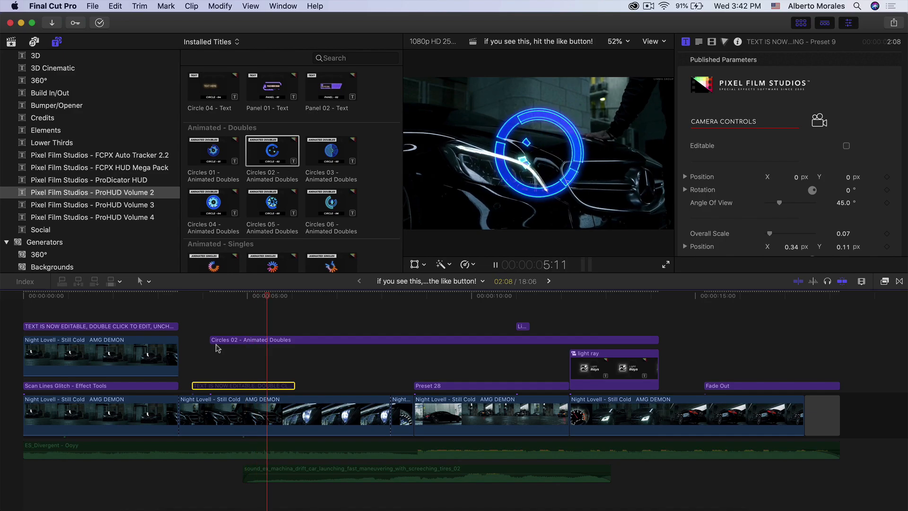
- Stop playback and delete the Circles 02 - Animated Doubles title from the timeline
left_click(259, 340)
key("space")
key("Delete")
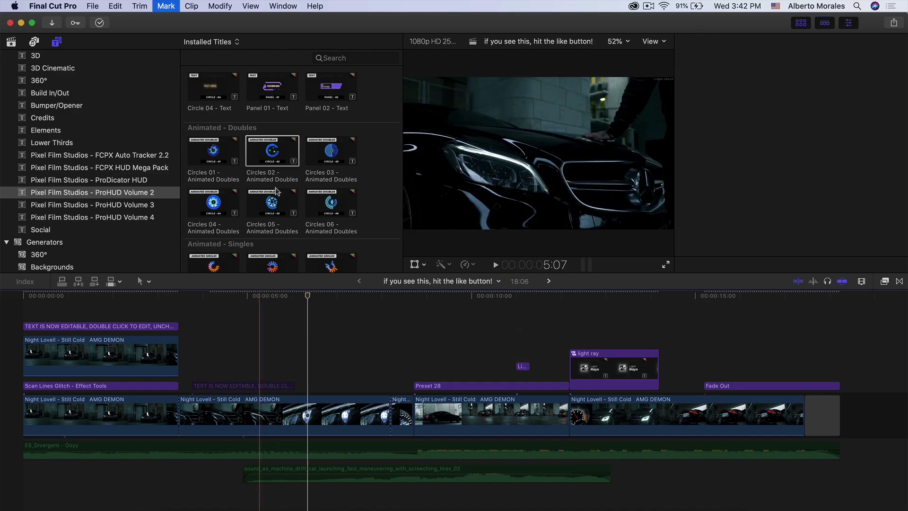
- Preview the Bar Circle 01 - Animated Singles and Helmet - Helmet titles in ProHUD Volume 2
scroll(277, 191, "down", 3)
scroll(270, 198, "down", 2)
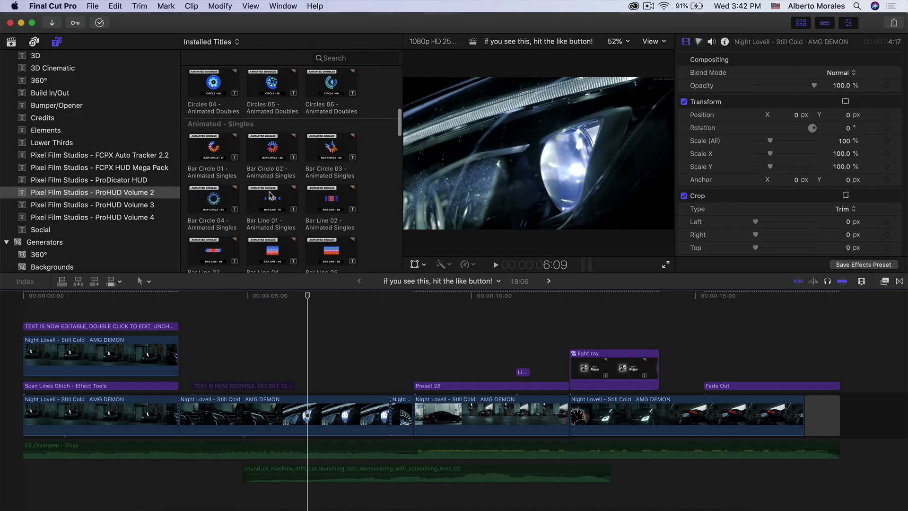
left_click(209, 149)
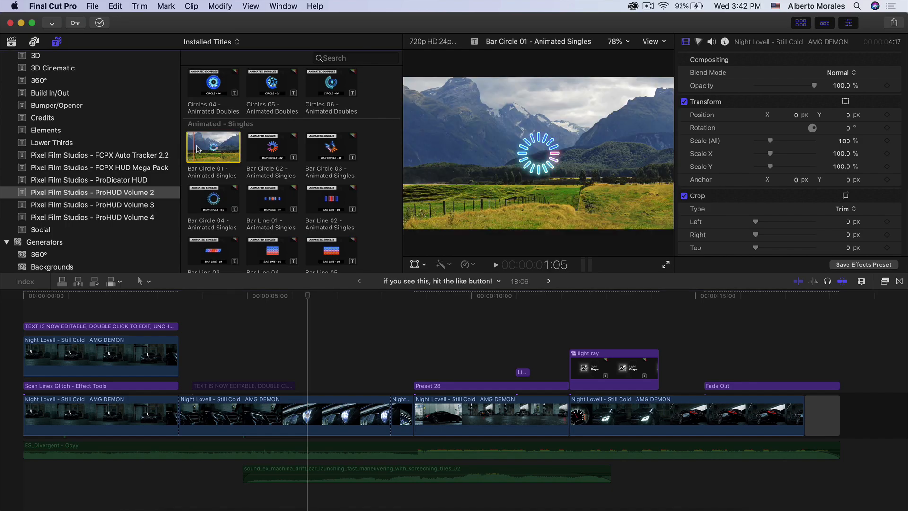
left_click_drag(213, 147, 213, 321)
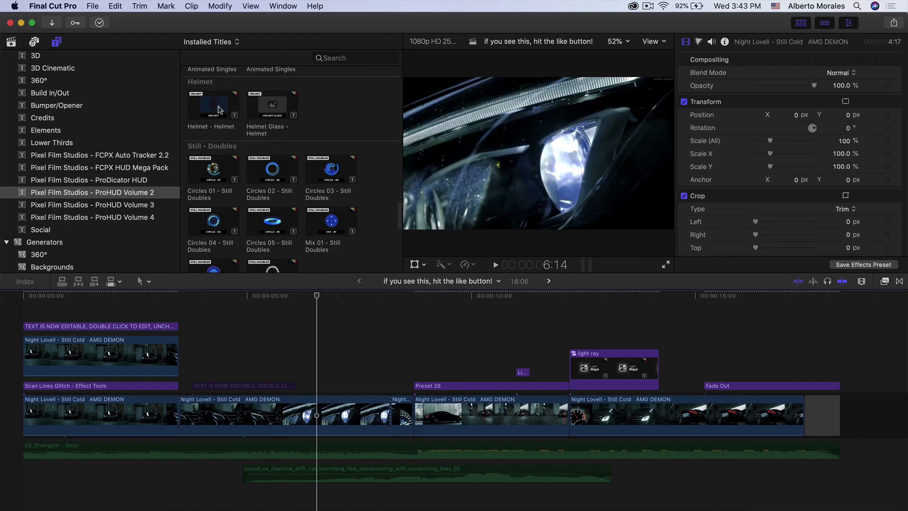
left_click(216, 108)
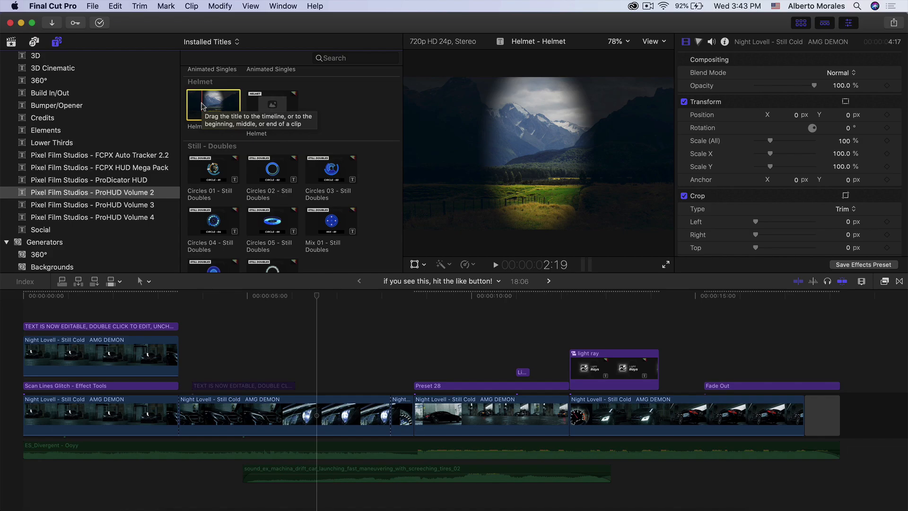
- Open the ProHUD Volume 3 titles and preview Preset 2 and Preset 3 [motion blur]
left_click(108, 206)
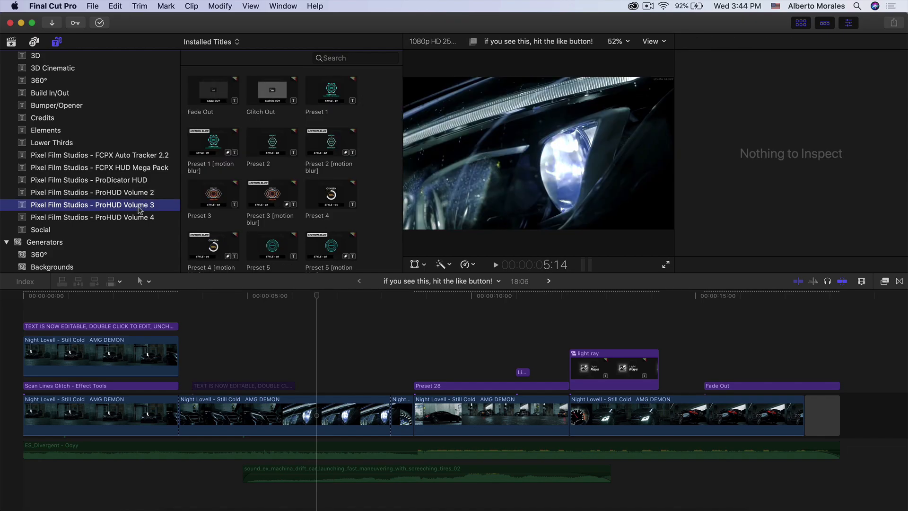
left_click(274, 144)
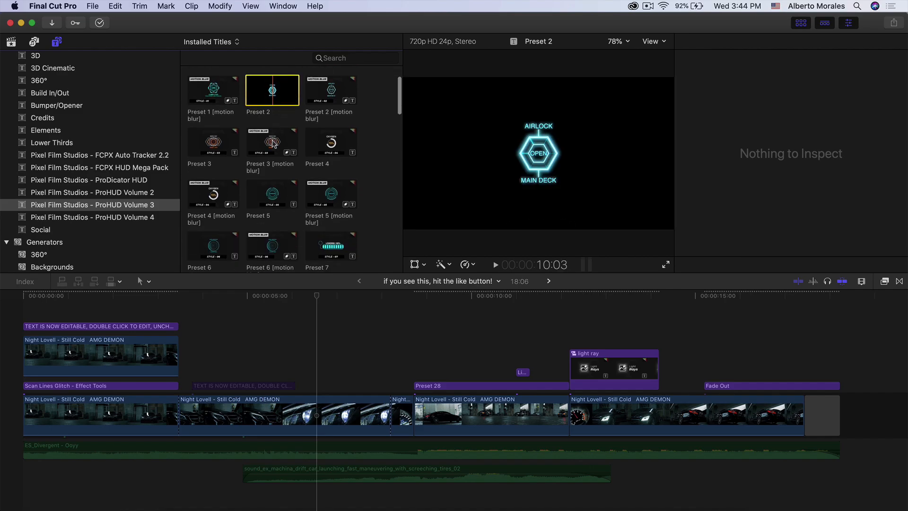
scroll(270, 142, "down", 5)
left_click(258, 126)
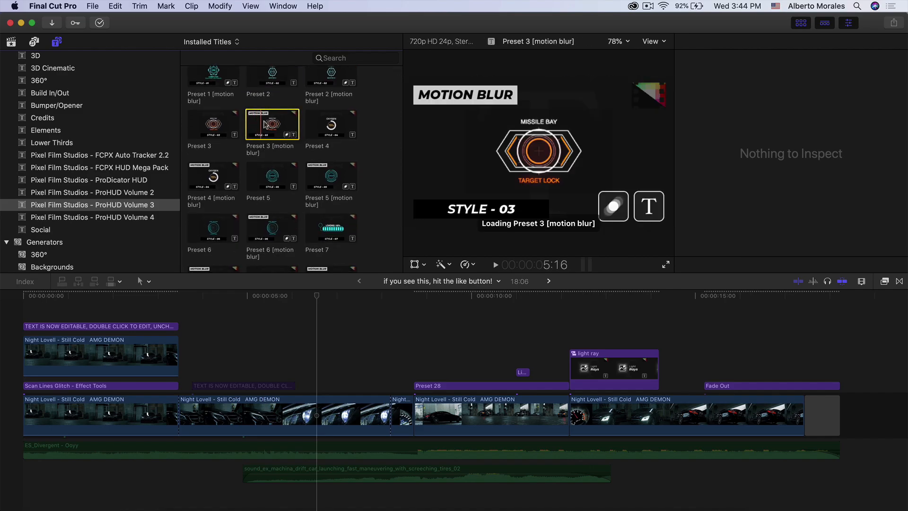
- Try Preset 3 [motion blur] above the second clip, play it over the footage, and undo the addition
left_click_drag(256, 127, 209, 315)
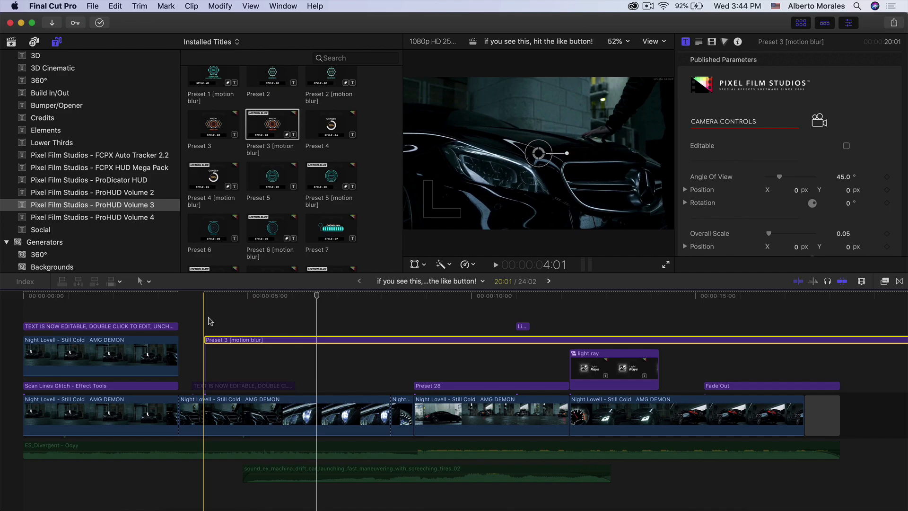
key("space")
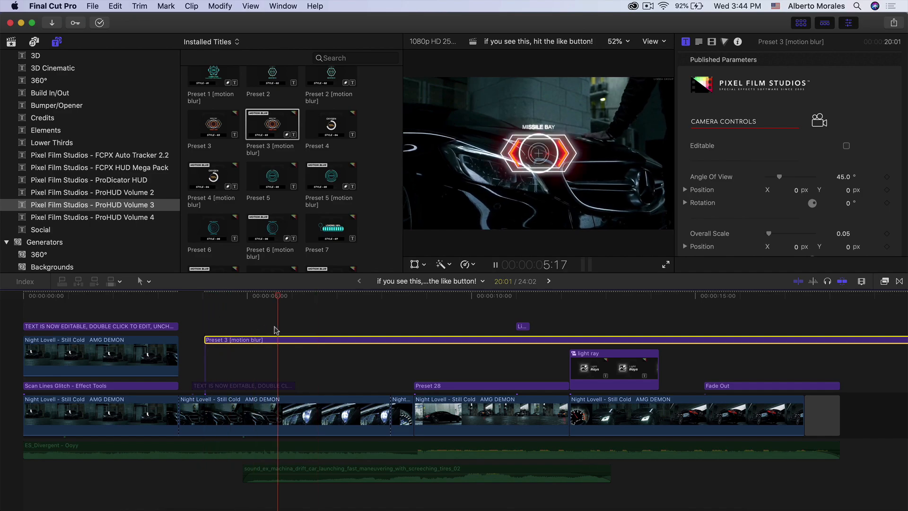
key("super+z")
- Try Preset 19 from ProHUD Volume 4 above the second clip
left_click(109, 218)
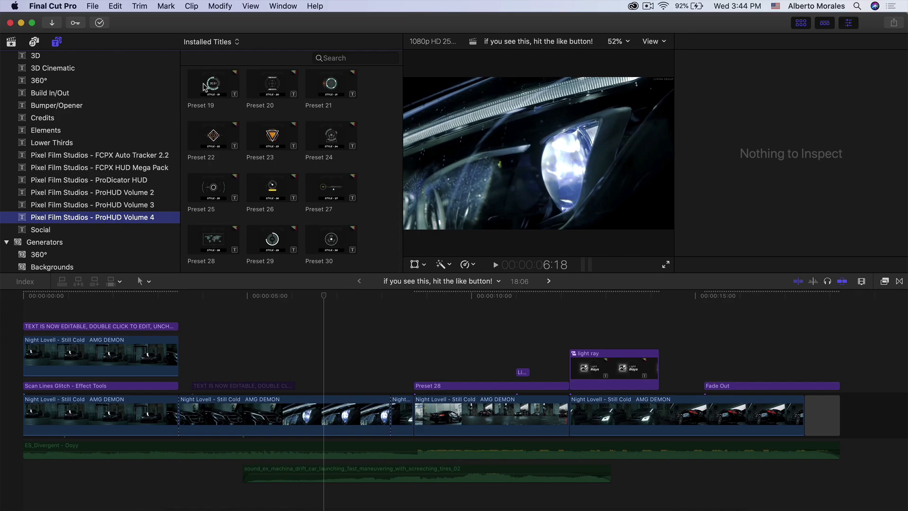
left_click_drag(204, 86, 207, 314)
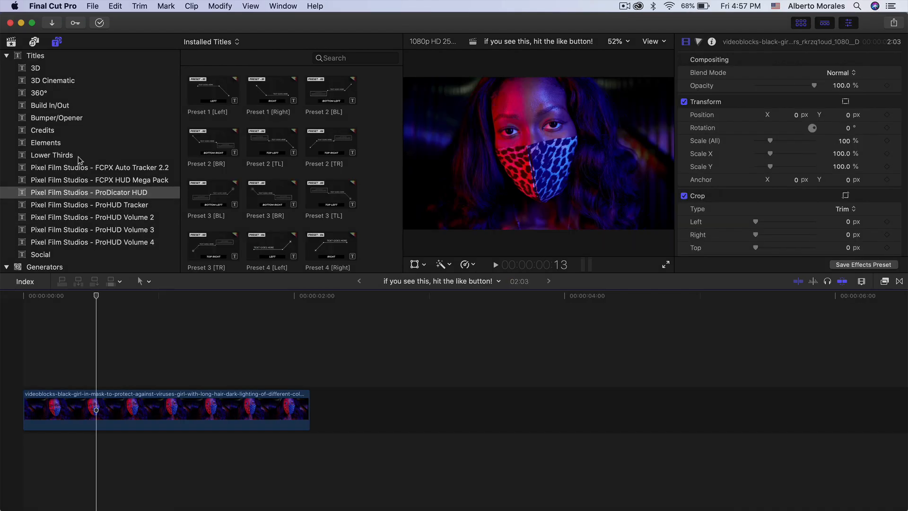
- Browse the ProHUD Tracker titles, play the preview of Preset 5, and select Preset 8
scroll(79, 160, "down", 5)
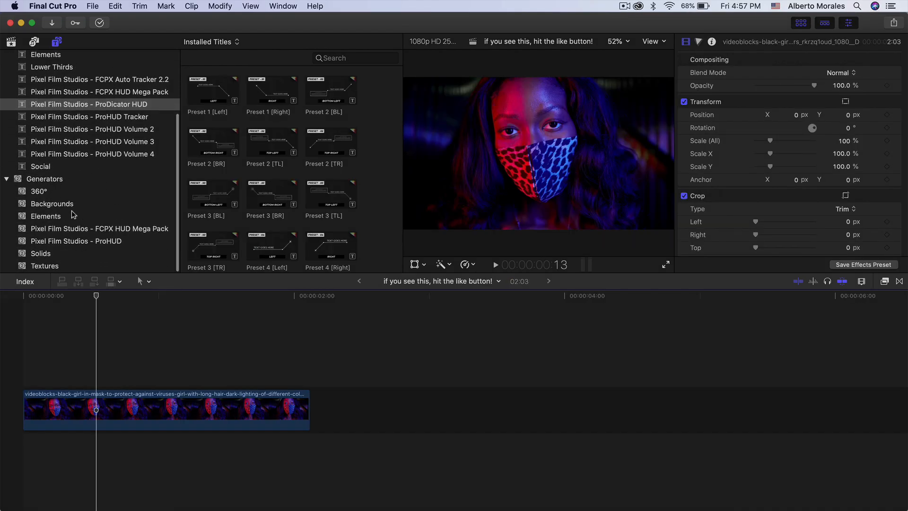
left_click(116, 118)
scroll(285, 137, "down", 4)
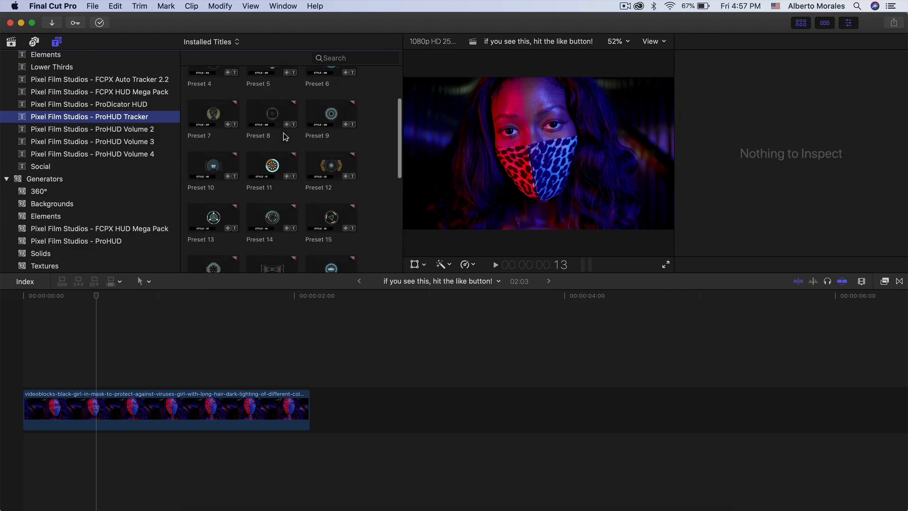
scroll(285, 137, "up", 4)
left_click(254, 140)
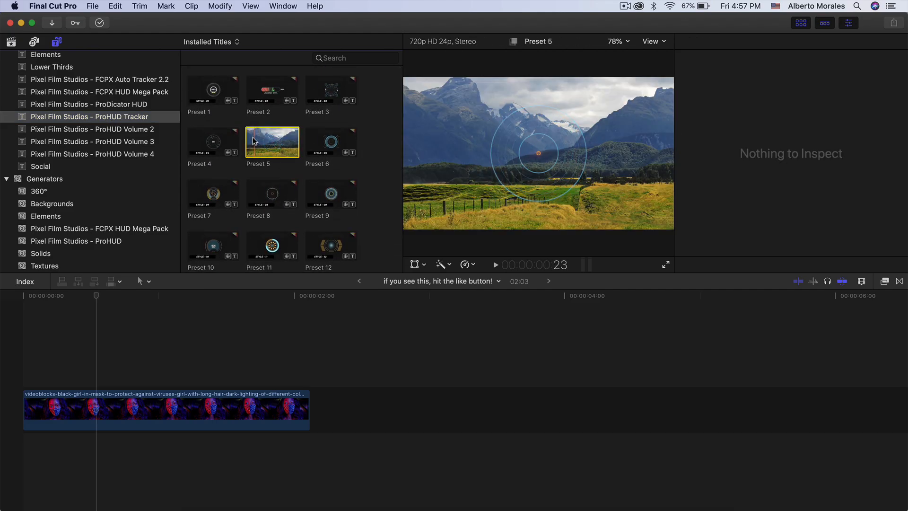
key("space")
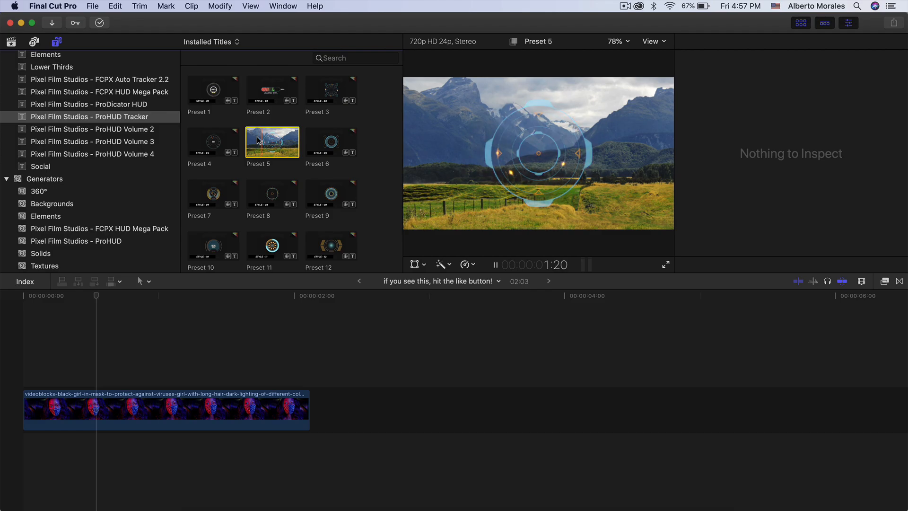
left_click(259, 195)
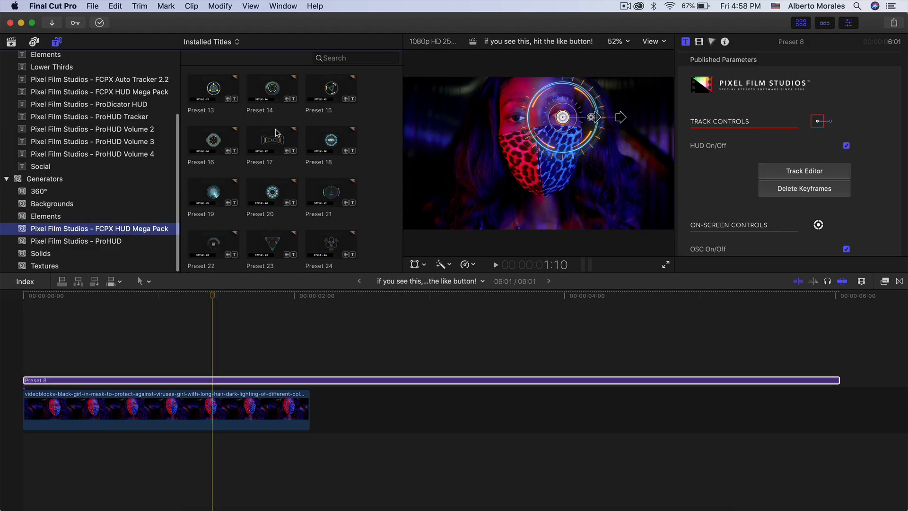
- Browse the FCPX HUD Mega Pack generators, including the frames, graphics, radar and reticle groups
scroll(275, 130, "up", 10)
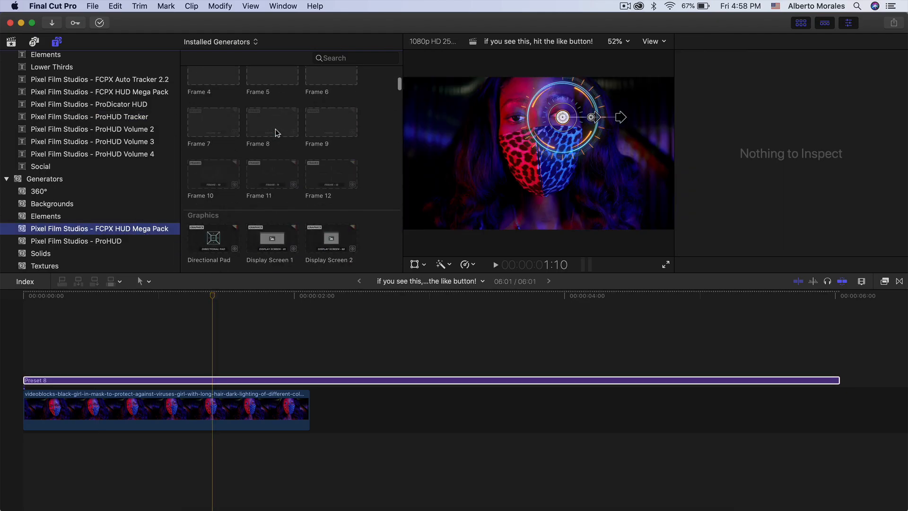
scroll(276, 133, "down", 10)
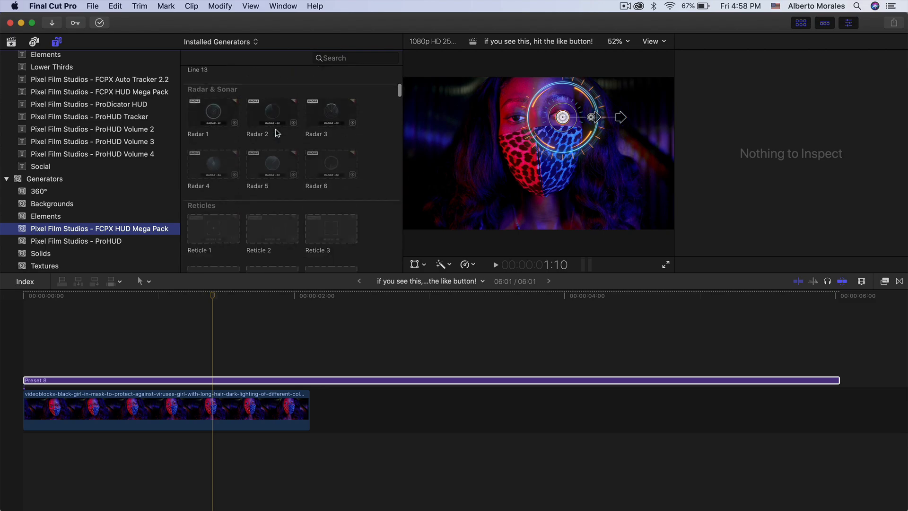
scroll(277, 133, "down", 15)
left_click(264, 110)
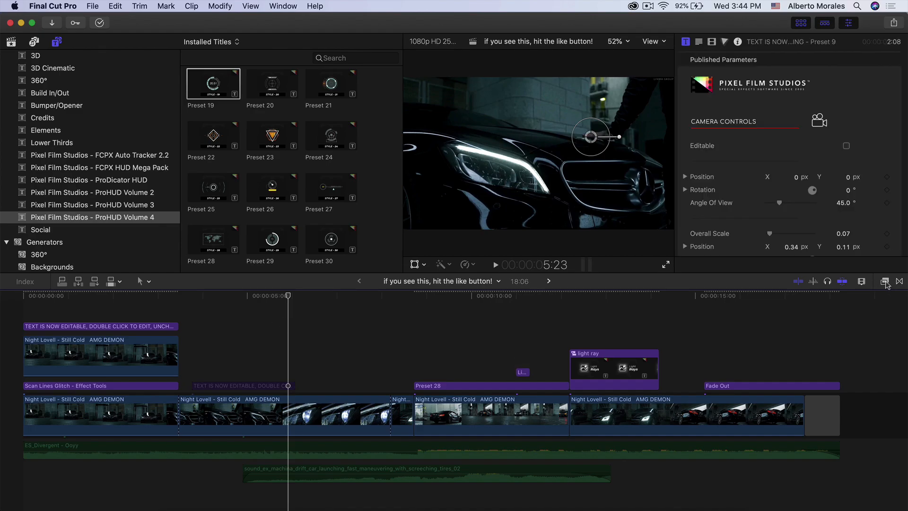
- Show the video effects of FCPX Auto Tracker 2.2 and FCPX HUD Mega Pack, and close the effects list
left_click(885, 282)
scroll(728, 407, "down", 5)
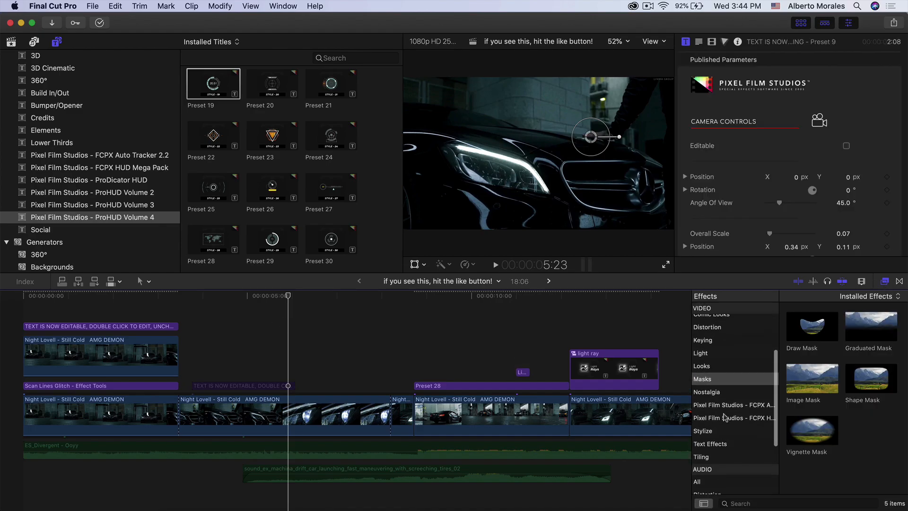
left_click(726, 406)
left_click(737, 421)
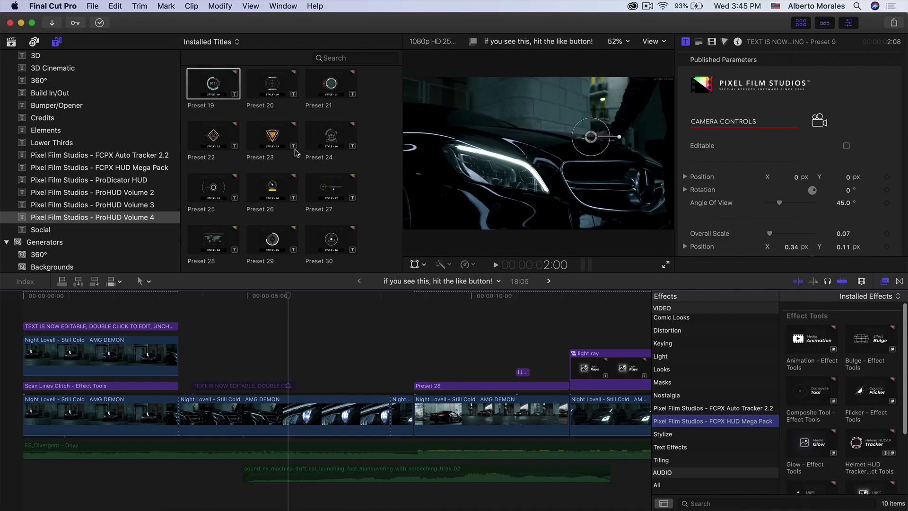
scroll(93, 144, "down", 3)
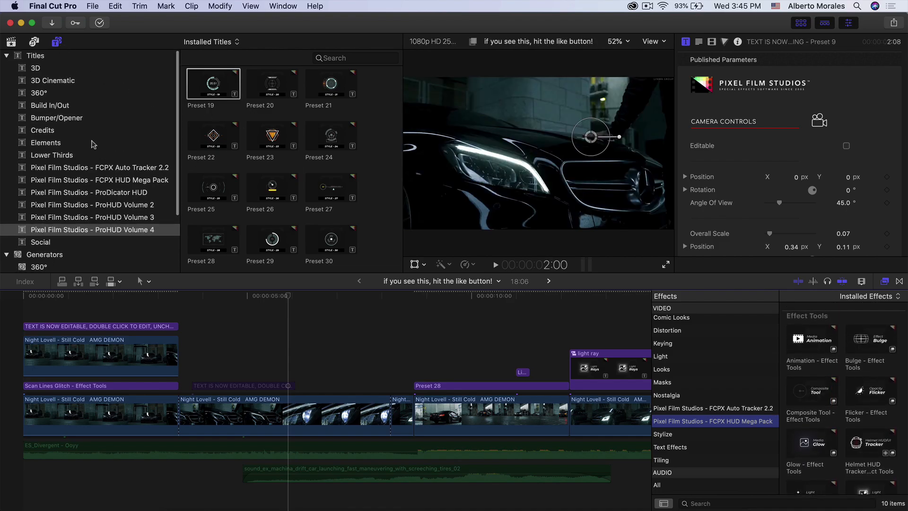
left_click(884, 281)
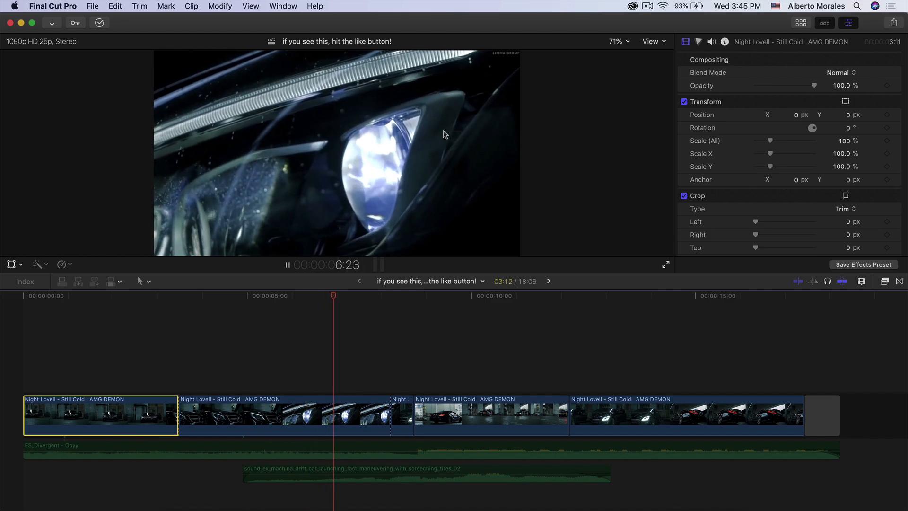
- Skim ahead through the car footage and play it from about the 9-second mark
left_click_drag(301, 295, 382, 289)
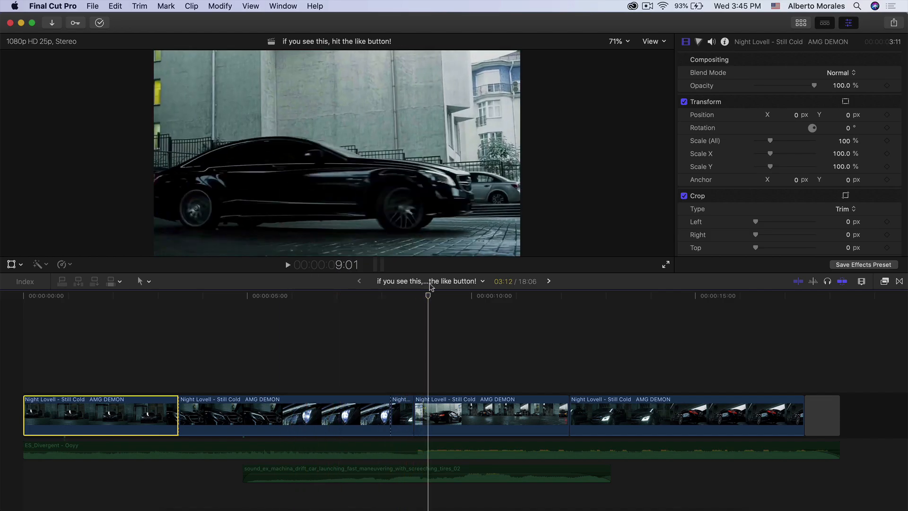
key("space")
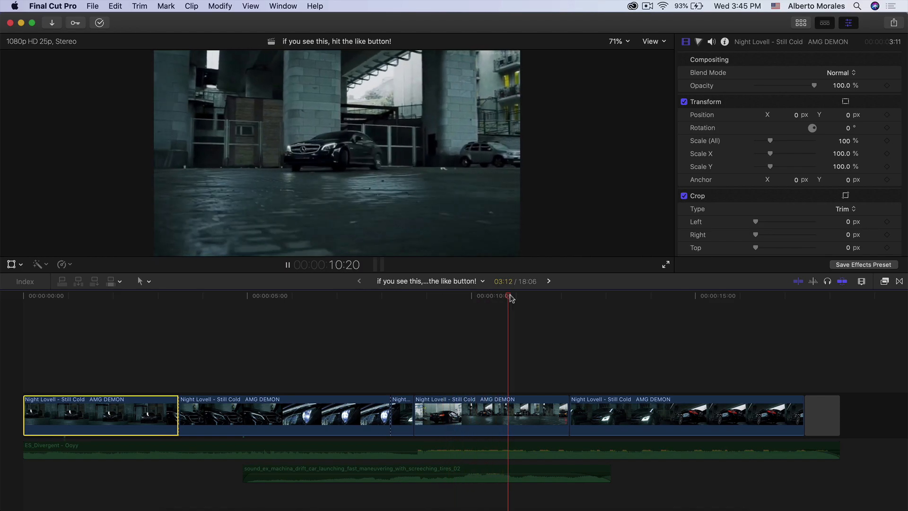
key("space")
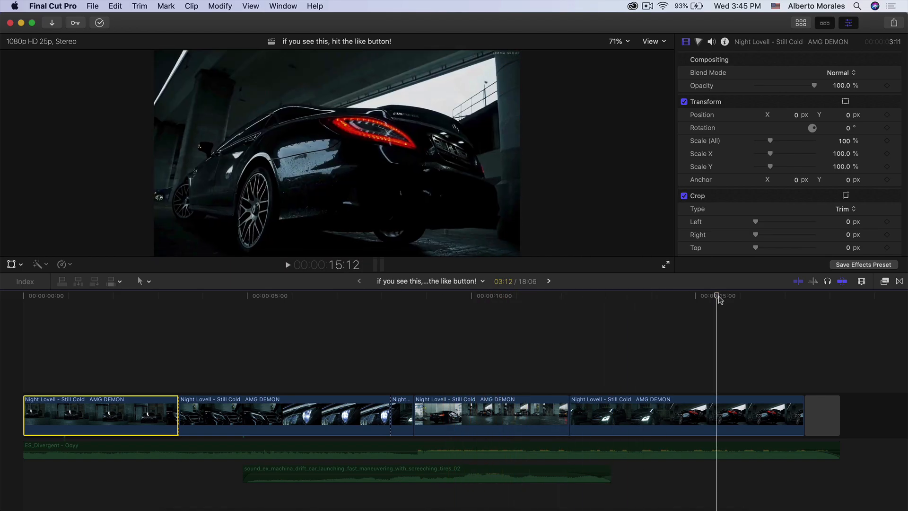
- Browse the ProDicator HUD titles and preview Preset 21 [Left] and Preset 21 [Right]
left_click(801, 24)
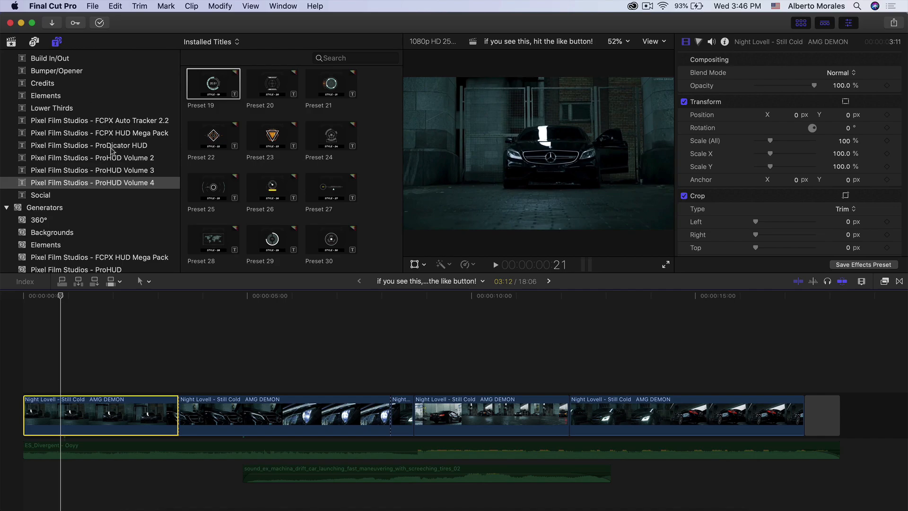
left_click(112, 147)
scroll(265, 152, "down", 5)
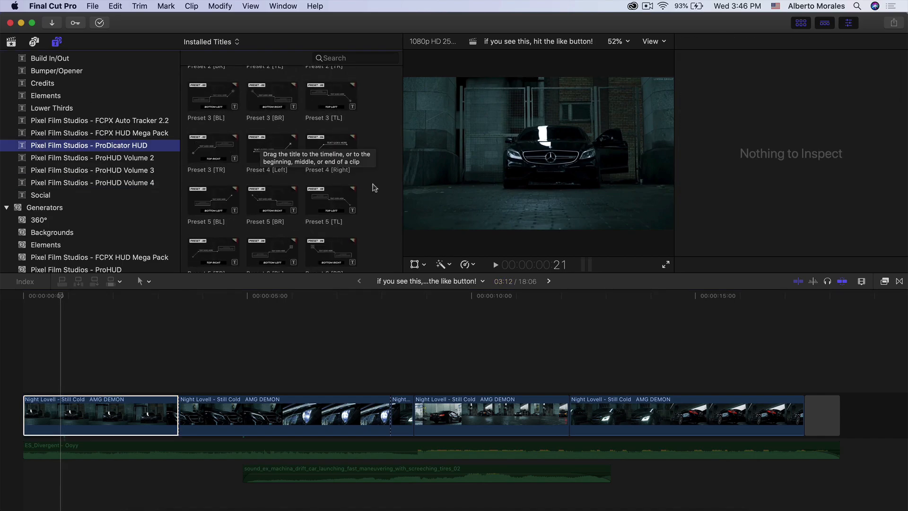
scroll(373, 188, "down", 10)
left_click(256, 210)
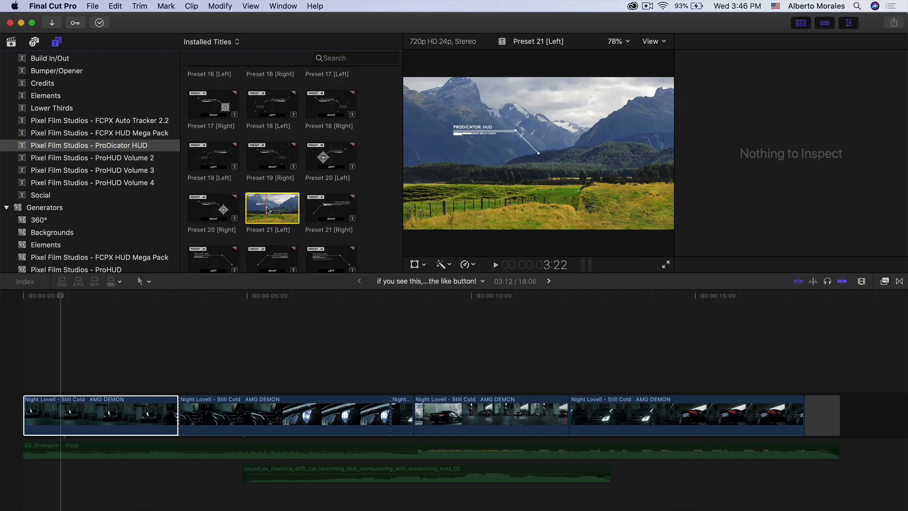
scroll(264, 208, "down", 1)
left_click(319, 193)
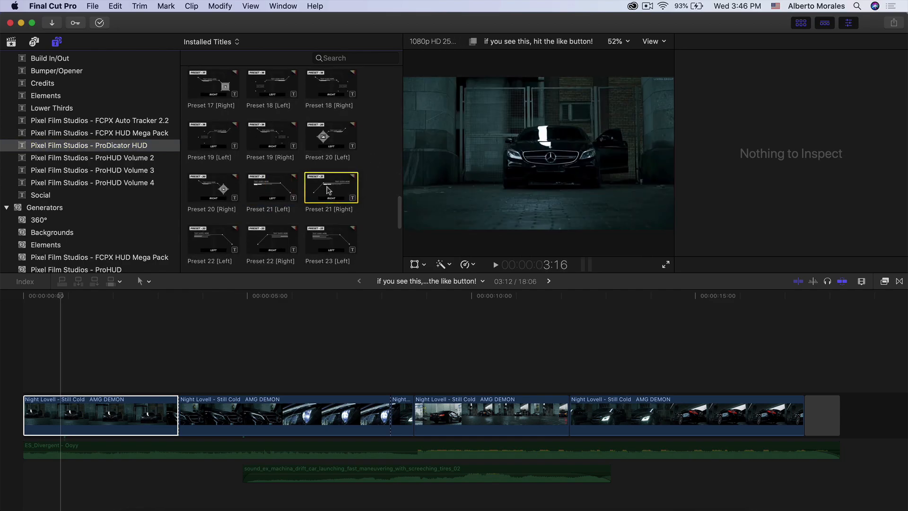
- Place the Preset 21 [Left] title above the first clip at the start of the timeline and hide the media browser
left_click_drag(114, 302, 83, 304)
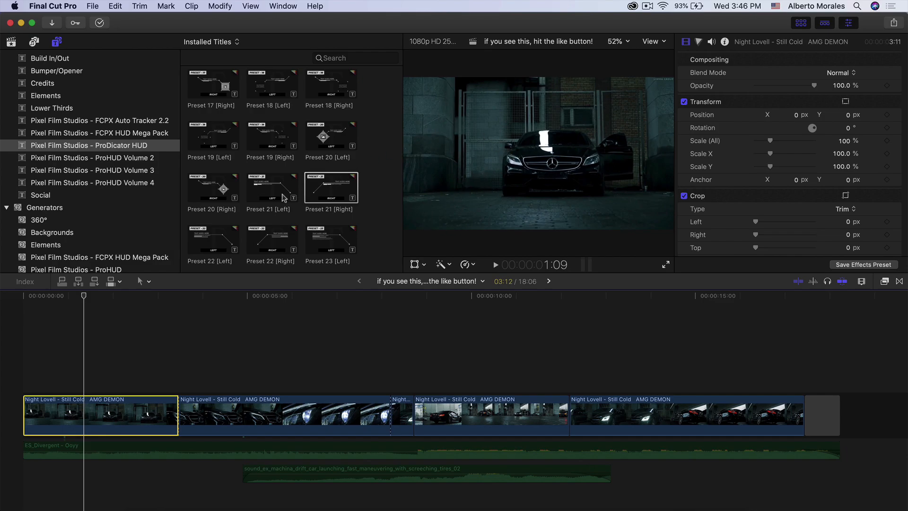
left_click_drag(284, 198, 20, 355)
key("ctrl+super+1")
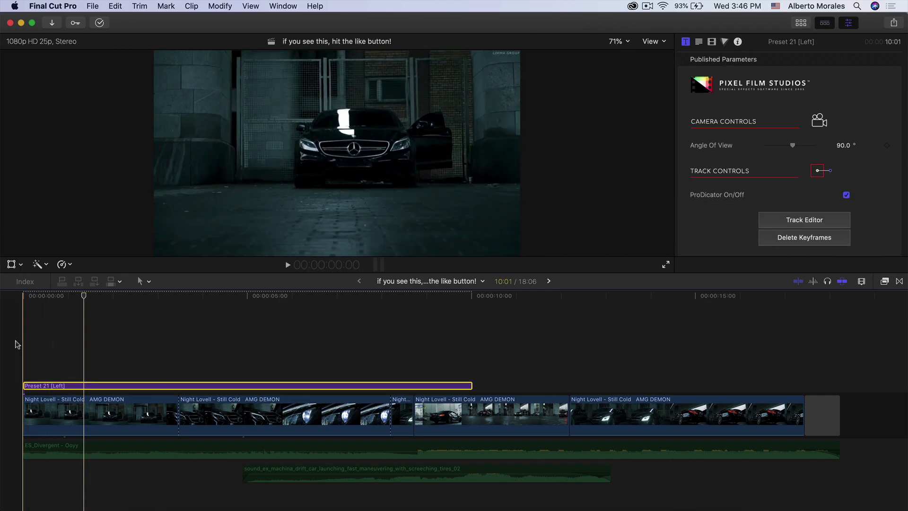
- Play the Preset 21 [Left] title over the first clip and park the playhead at 2:13
key("space")
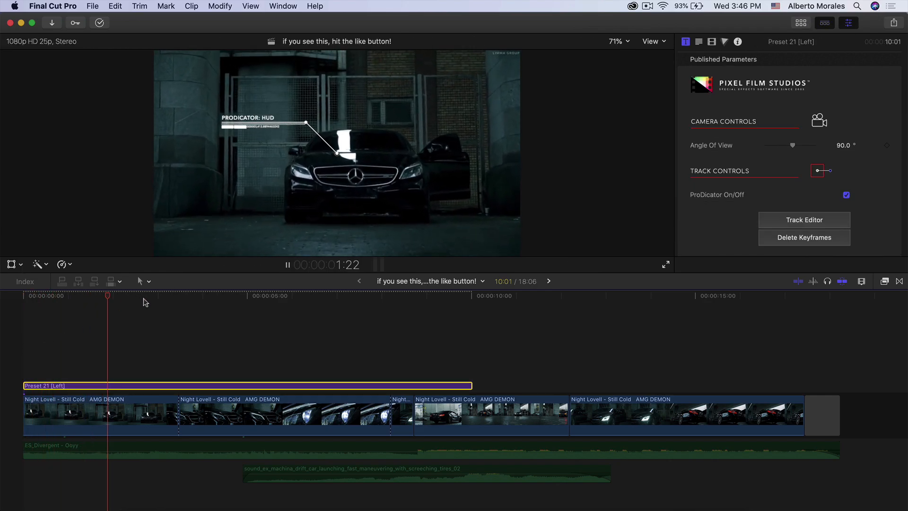
key("space")
key("Left")
key("Left")
key("Left")
key("Left")
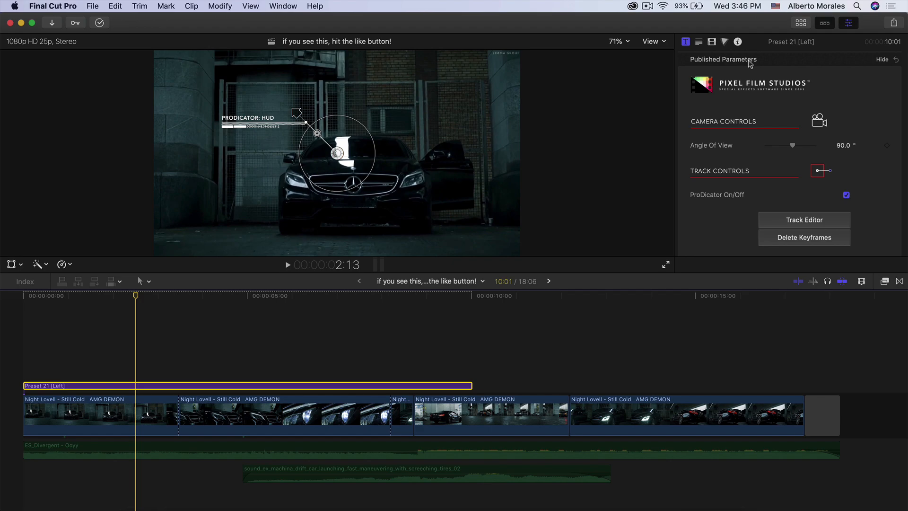
- Review the title's camera, track and HUD controls, switching ProDicator off and back on
scroll(754, 107, "down", 15)
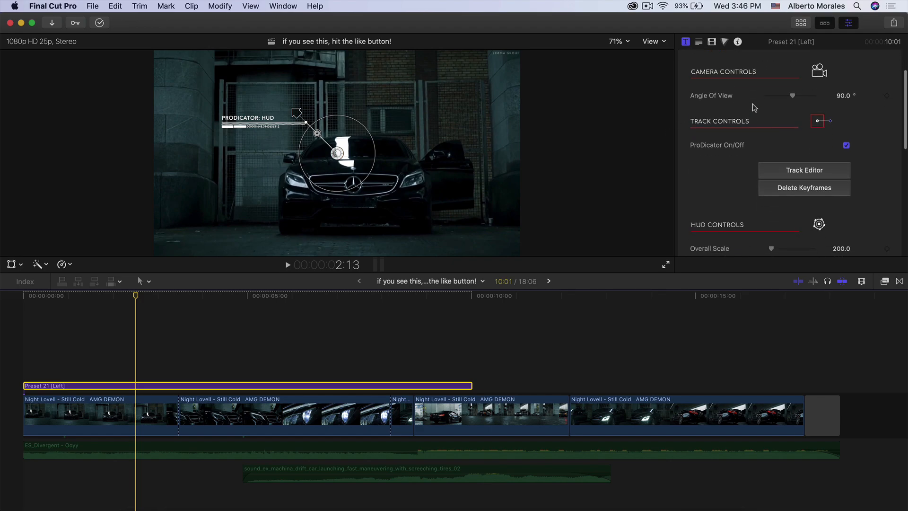
scroll(754, 108, "up", 15)
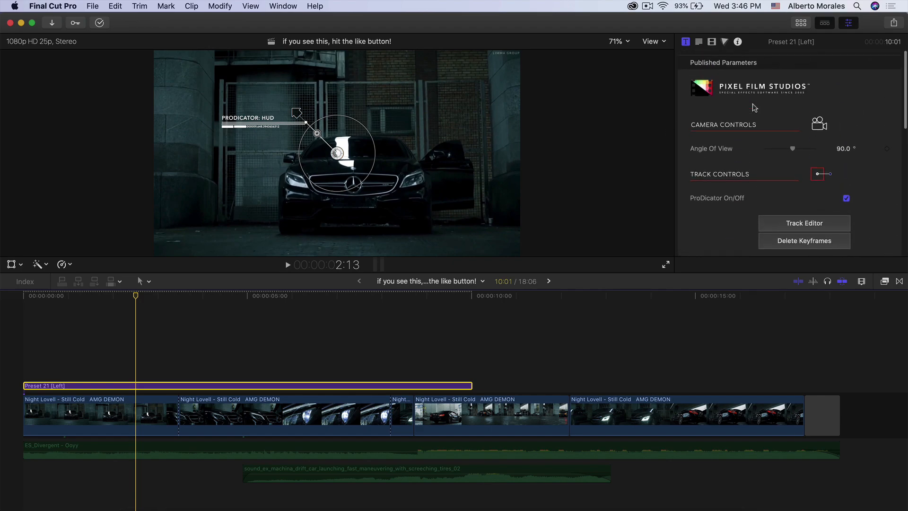
scroll(713, 115, "down", 3)
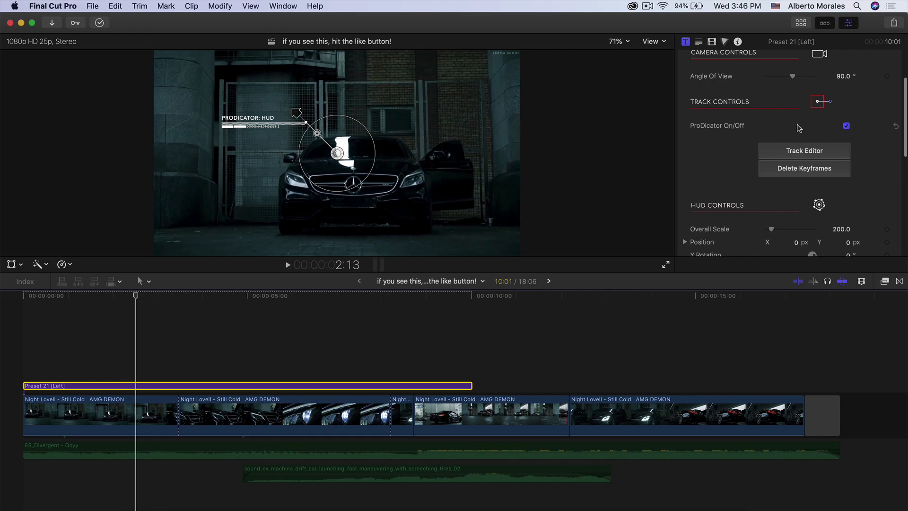
left_click(846, 127)
left_click(847, 127)
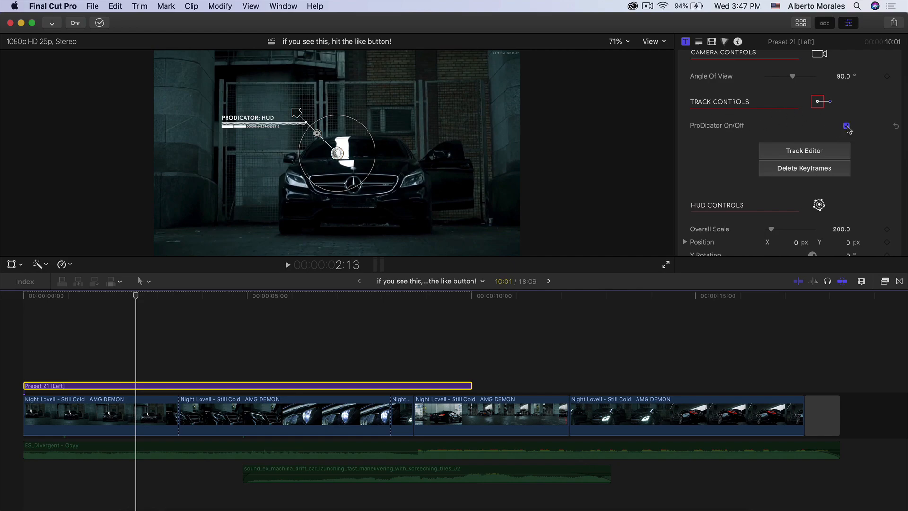
scroll(735, 121, "down", 5)
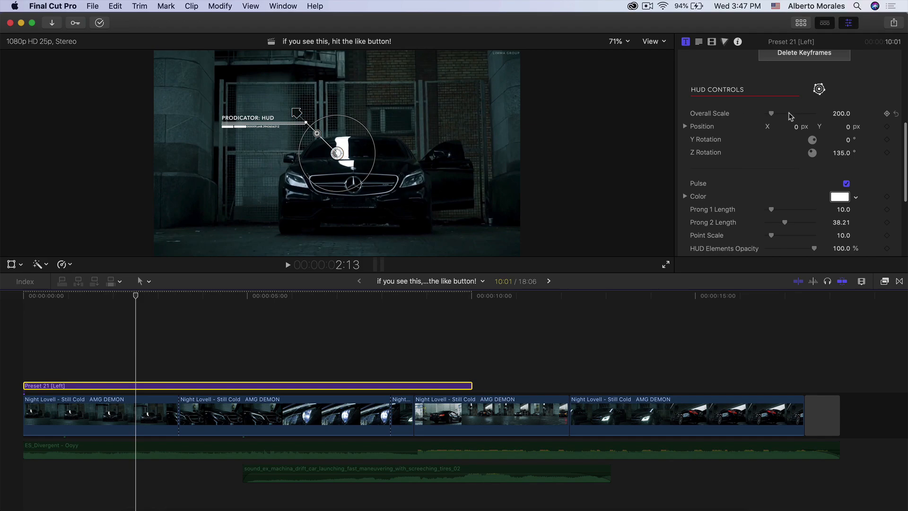
- Try a smaller overall scale for the callout, and rotate it to Y 26.0° and Z -226.6°
left_click_drag(772, 113, 771, 113)
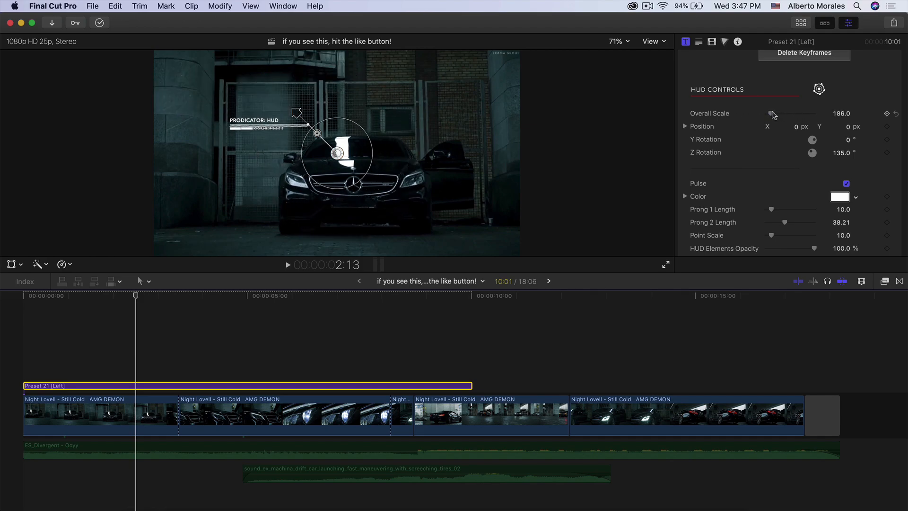
key("super+z")
left_click_drag(352, 117, 286, 104)
key("super+z")
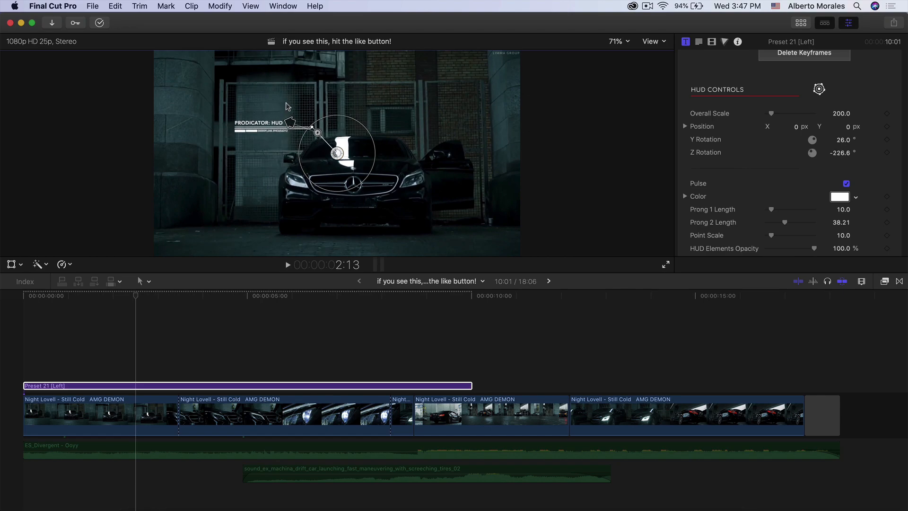
- Try moving the callout toward the wall beside the car, around X -0.41 and Y -0.16, and undo the move
left_click(796, 127)
type("0.2")
key("Return")
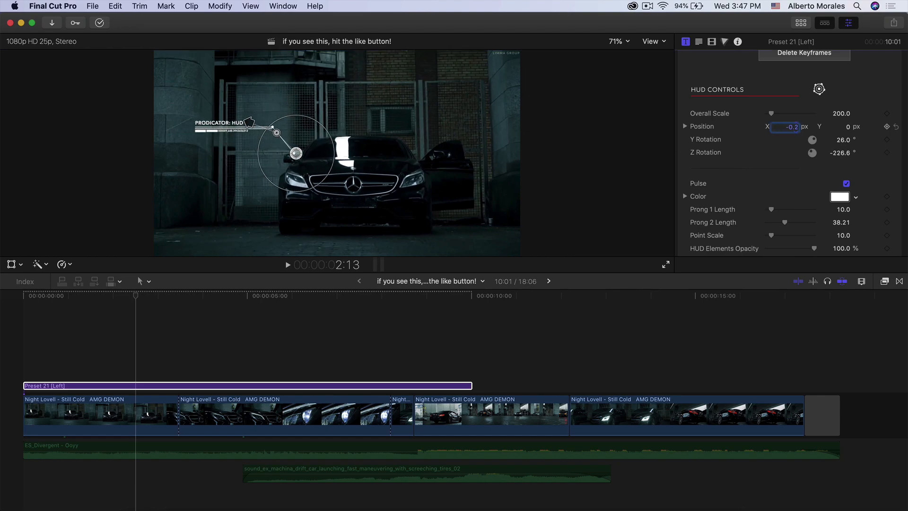
left_click_drag(339, 156, 255, 189)
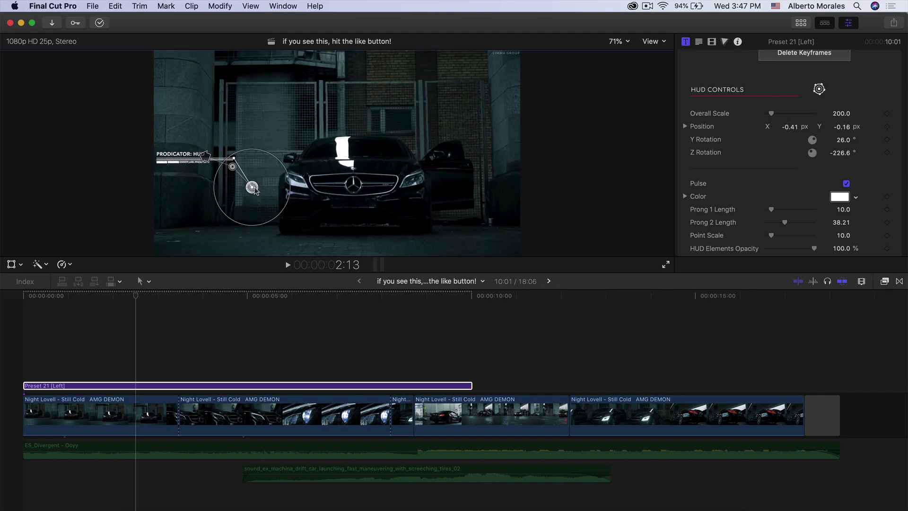
key("super+z")
- Open the title's track editor, move the tracking box below the car's grille and park the tracker at 00:00:00:00
scroll(767, 174, "down", 2)
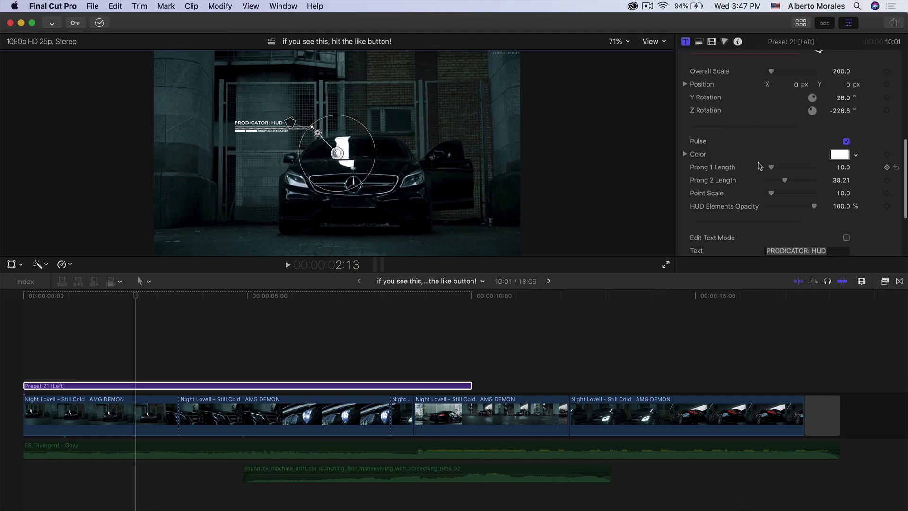
scroll(756, 161, "up", 3)
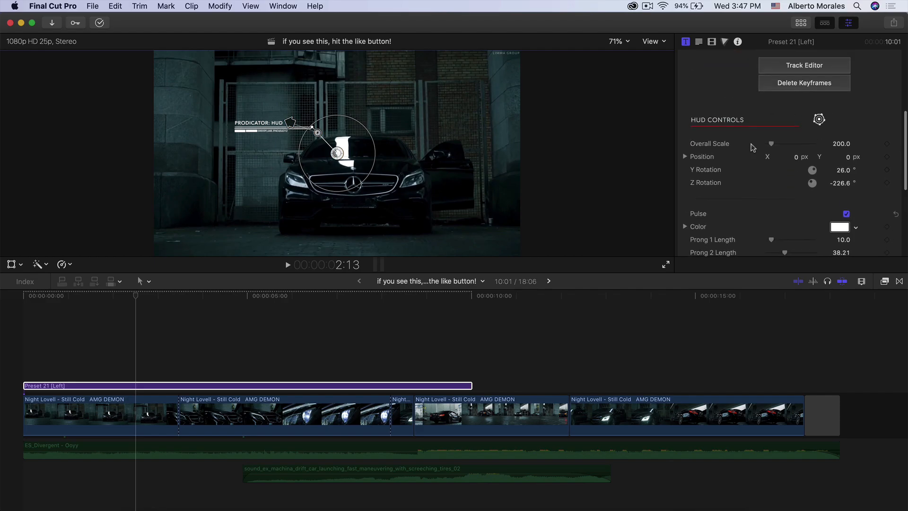
scroll(766, 142, "up", 3)
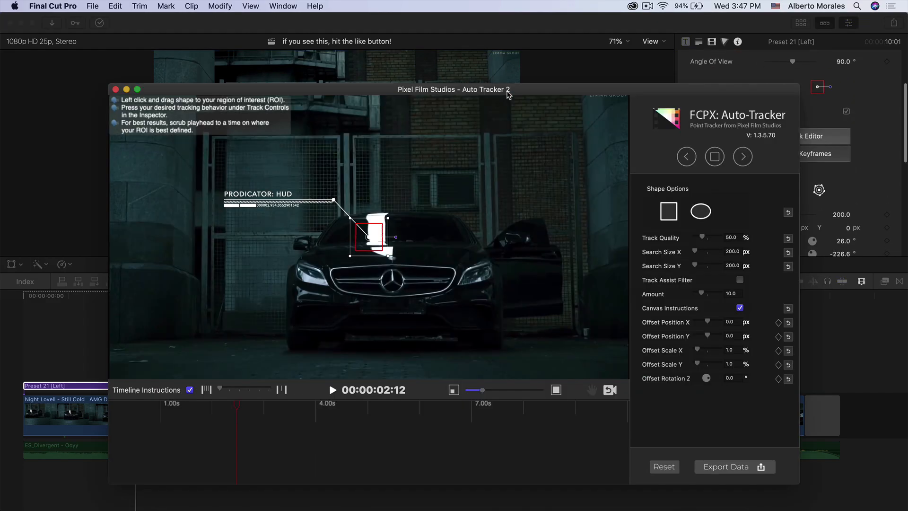
left_click_drag(506, 92, 504, 56)
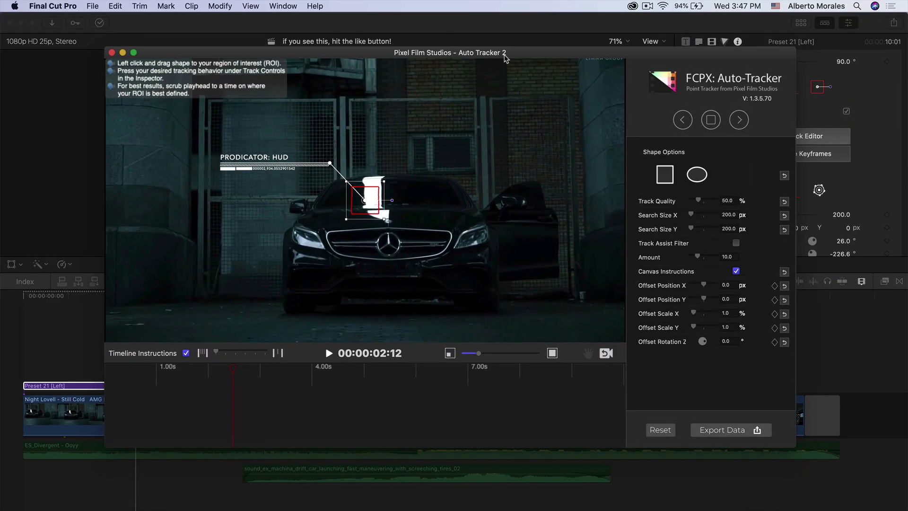
left_click_drag(367, 204, 388, 242)
left_click_drag(205, 372, 237, 362)
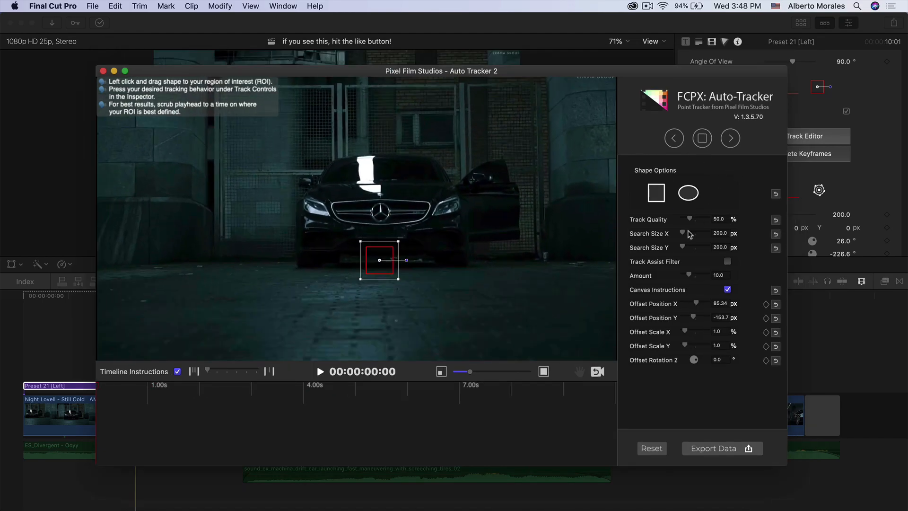
- Enable the track assist filter with amount 20 and track quality 65%, and centre the tracking box on the car's emblem
left_click(727, 261)
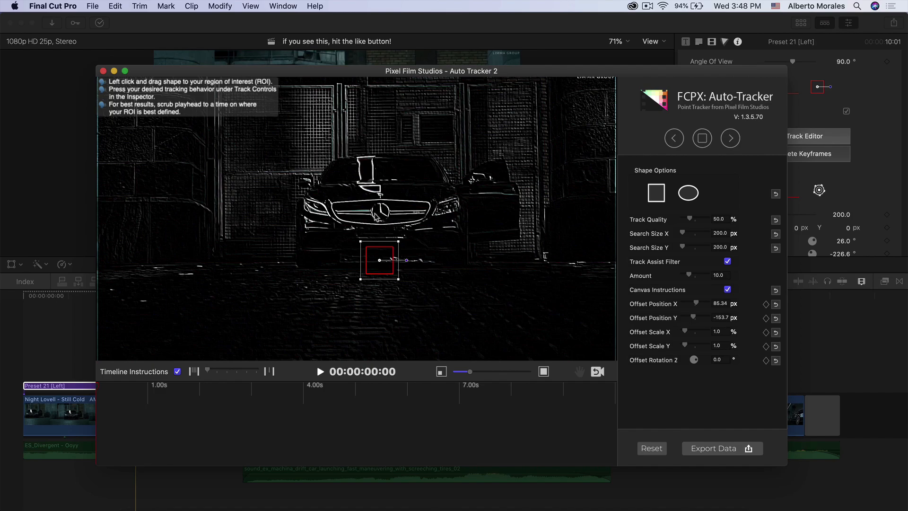
left_click_drag(377, 260, 383, 218)
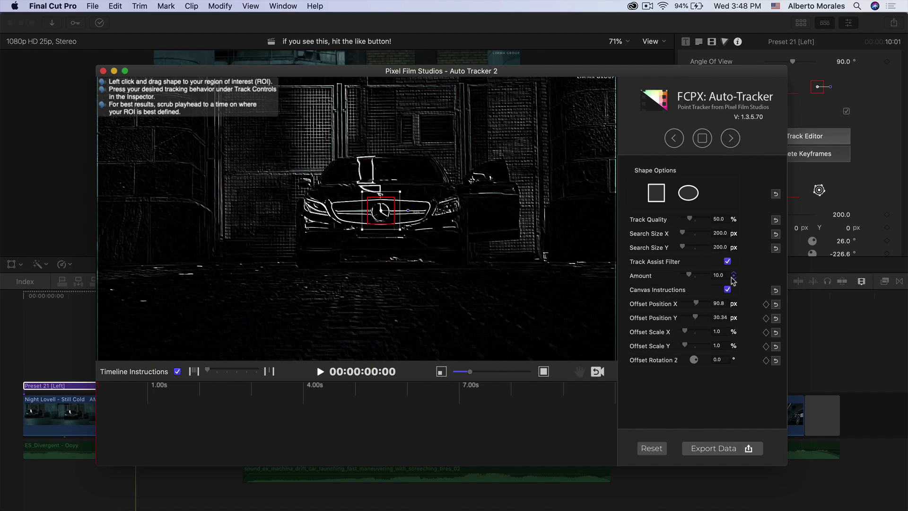
mouse_move(690, 275)
left_mouse_down()
mouse_move(682, 275)
mouse_move(695, 275)
left_mouse_up()
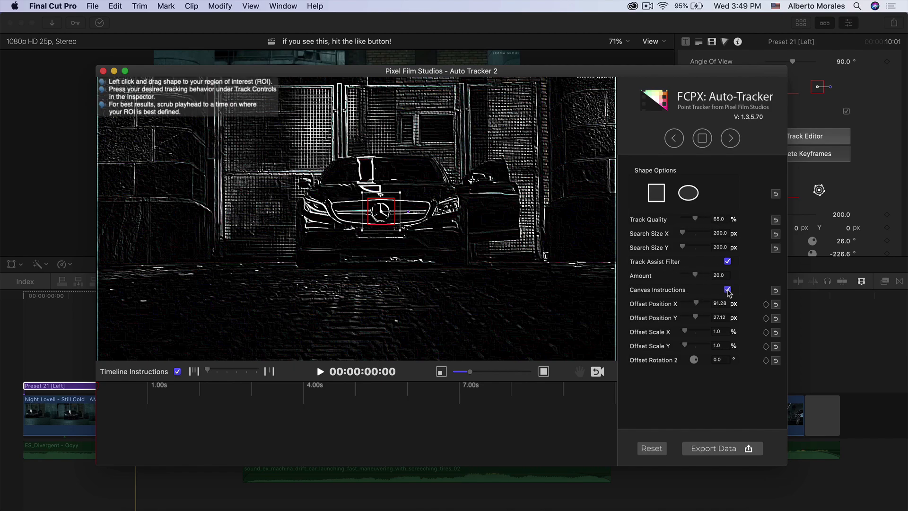
- Toggle the tracker's canvas instructions off and back on
left_click(726, 290)
left_click(726, 290)
left_click(726, 290)
left_click(726, 290)
- Track the emblem forward until past the shot change, and delete the track position keyframes beyond 00:00:03:12
left_click(730, 138)
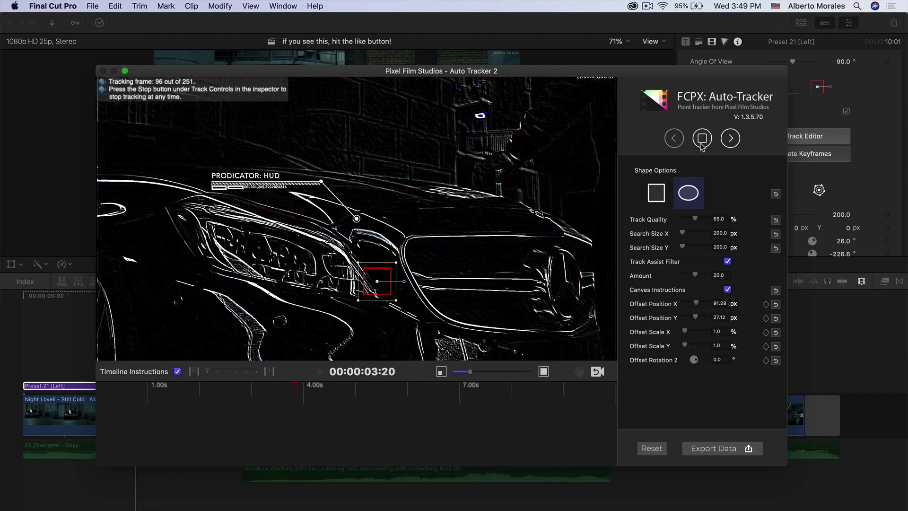
left_click(700, 145)
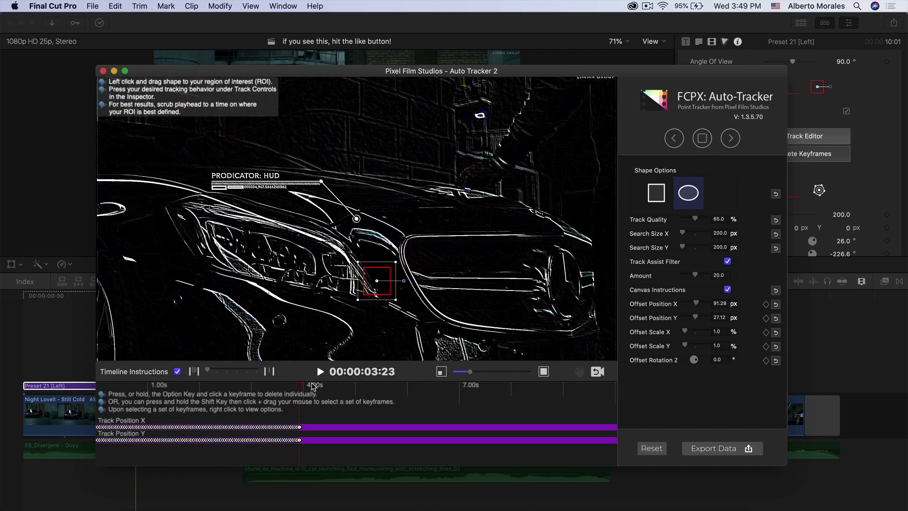
left_click_drag(299, 385, 277, 385)
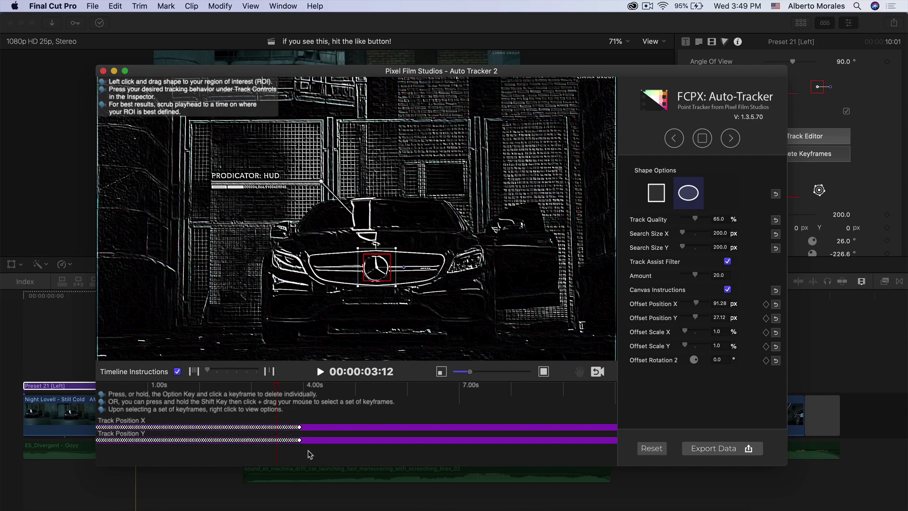
left_click_drag(310, 454, 282, 418)
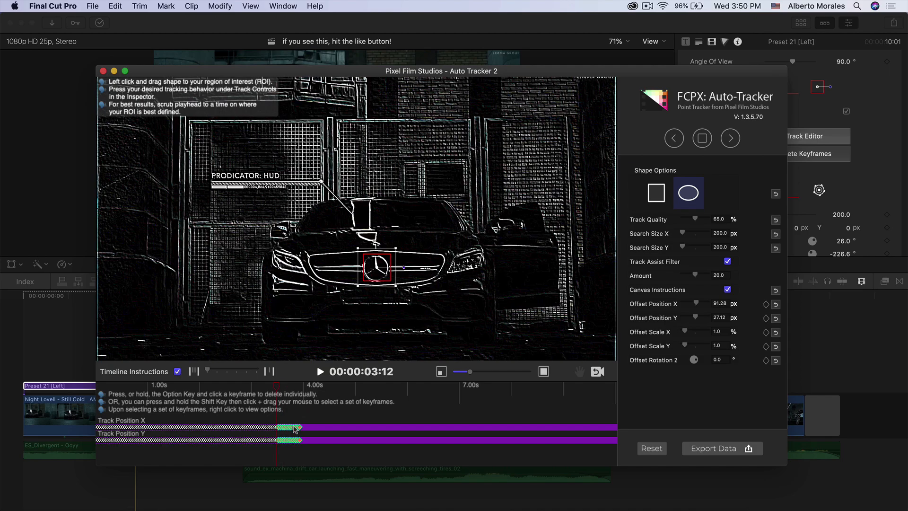
left_click(303, 423)
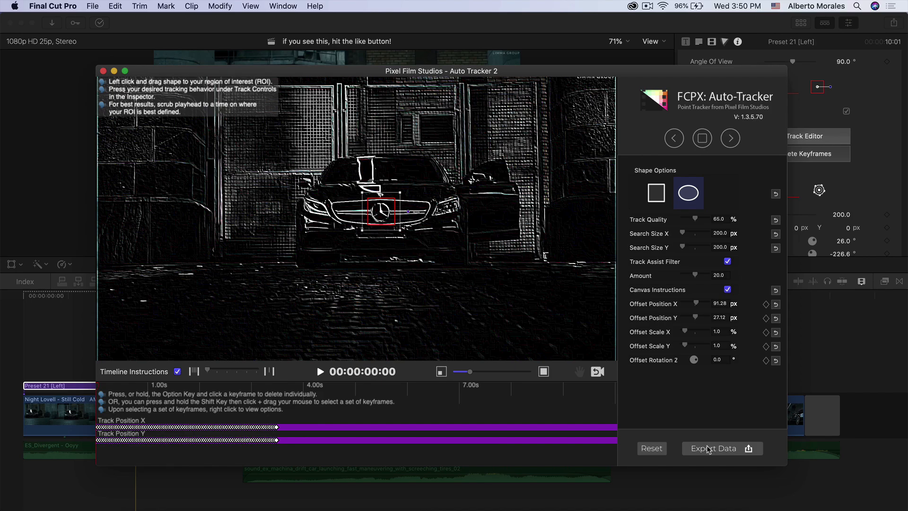
- Export the tracking data to the title and play the tracked callout from the start to 2:08
left_click(708, 449)
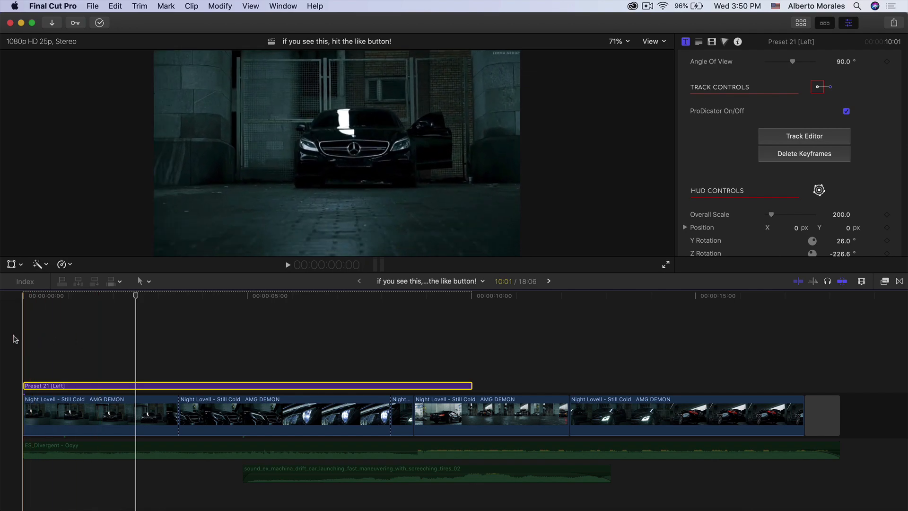
key("space")
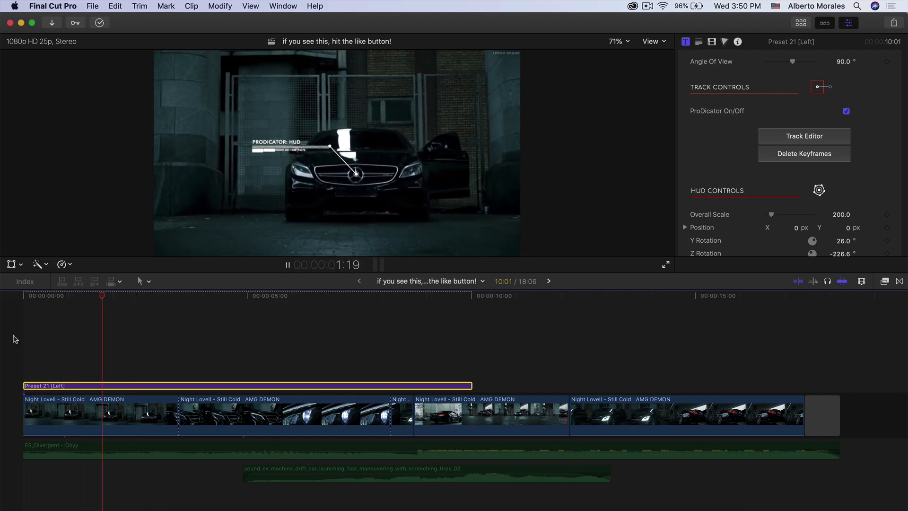
key("space")
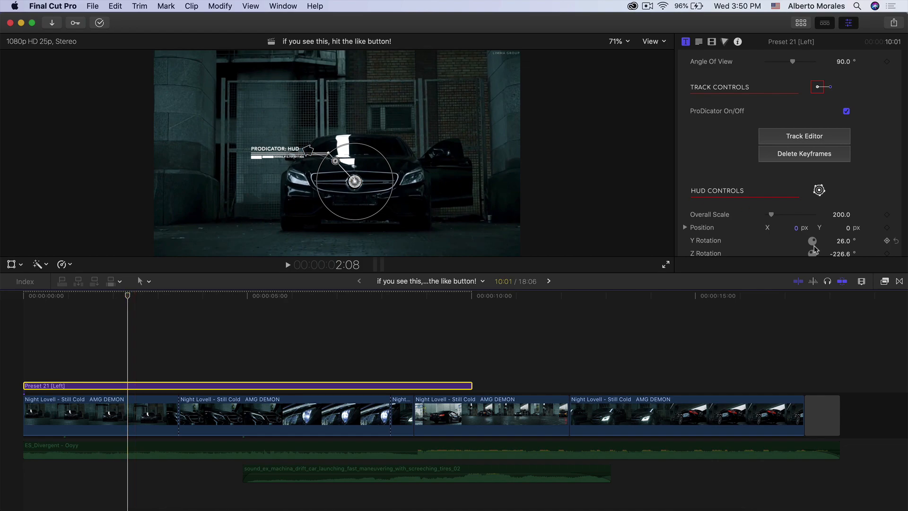
- Replace the callout text with "MERCEDES BENZ CLS 63 AMG 2021"
scroll(814, 249, "down", 10)
left_click(804, 156)
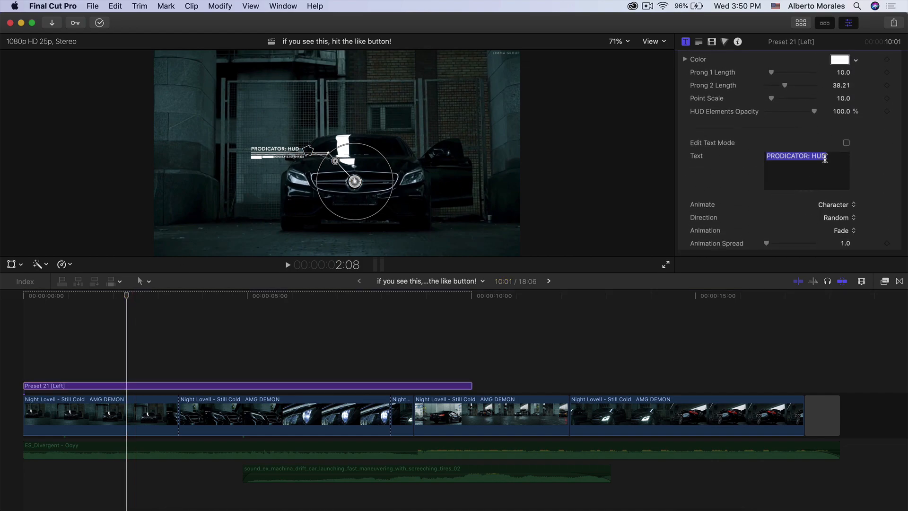
left_click_drag(844, 158, 740, 138)
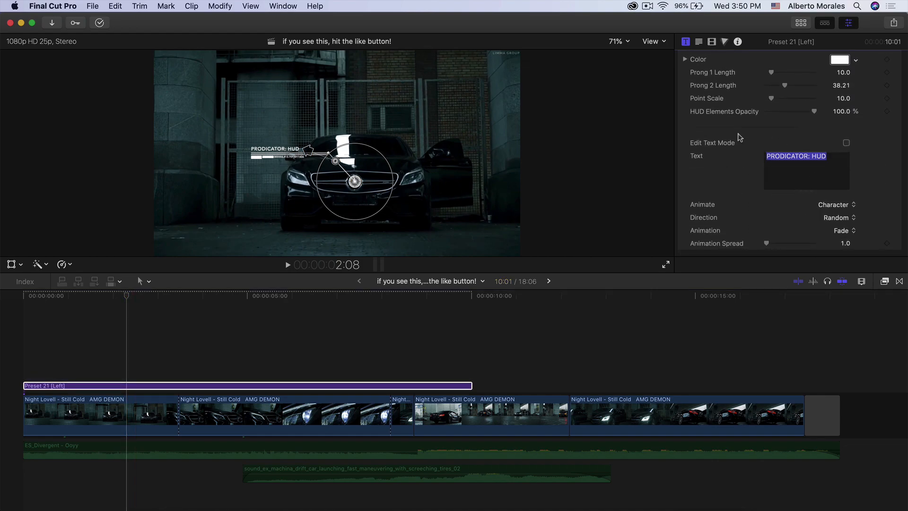
type("MERCEDES BENZ CLS 63 AMG")
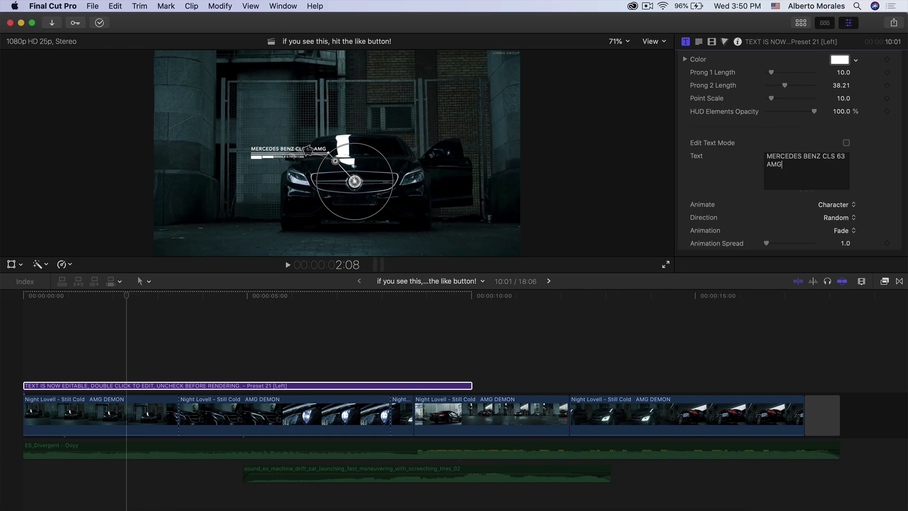
key("super+a")
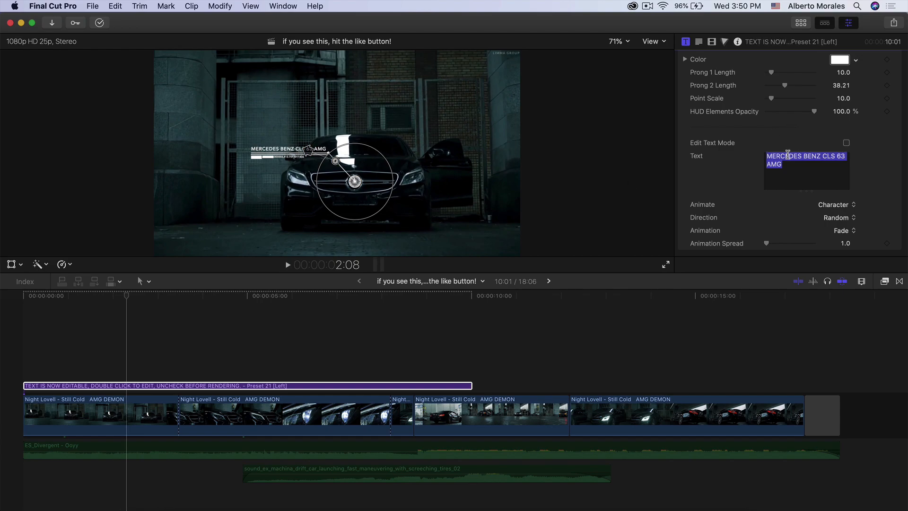
left_click(806, 175)
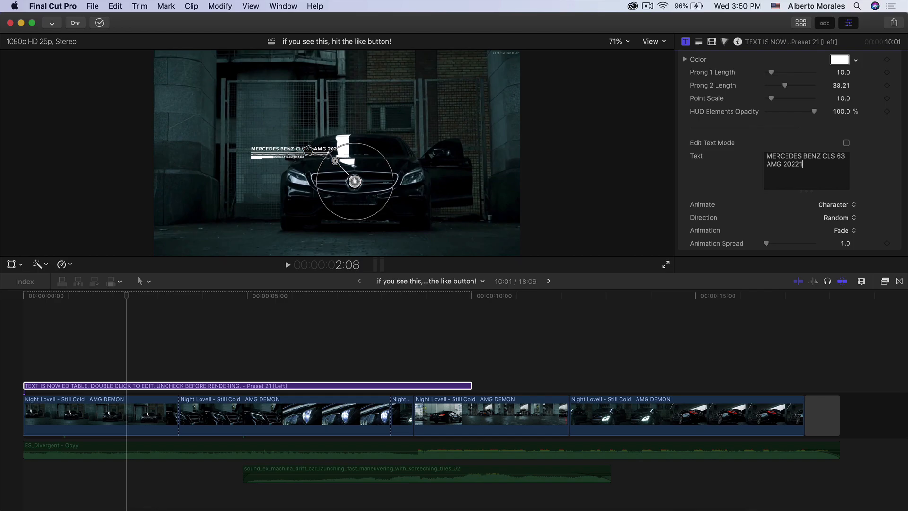
type("2021")
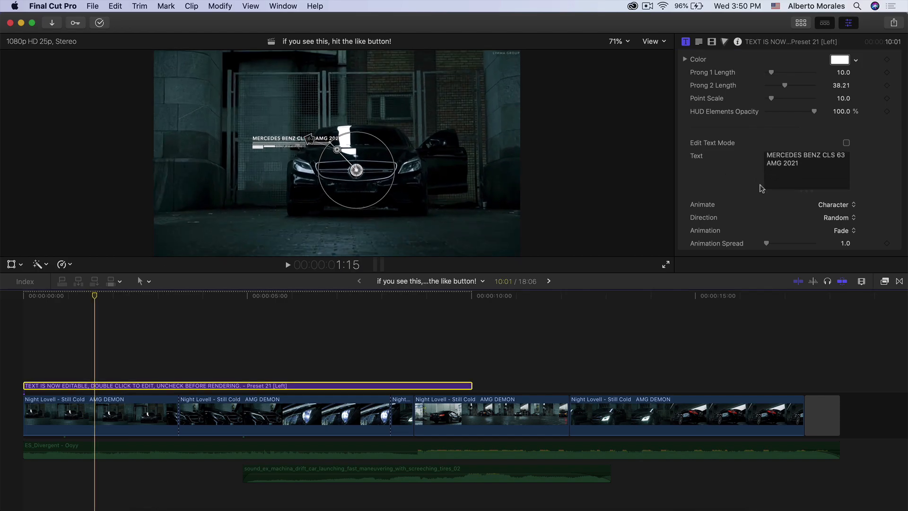
- Set Prong 1 Length to 19.45 and Prong 2 Length to 48.56, and rotate the callout to Y -356.3° and Z -577.6°
scroll(736, 202, "up", 3)
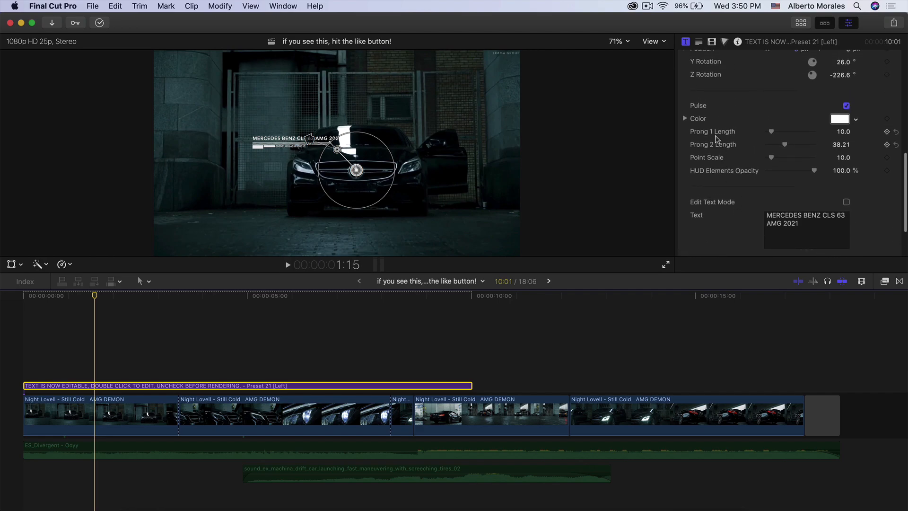
left_click_drag(772, 134, 775, 133)
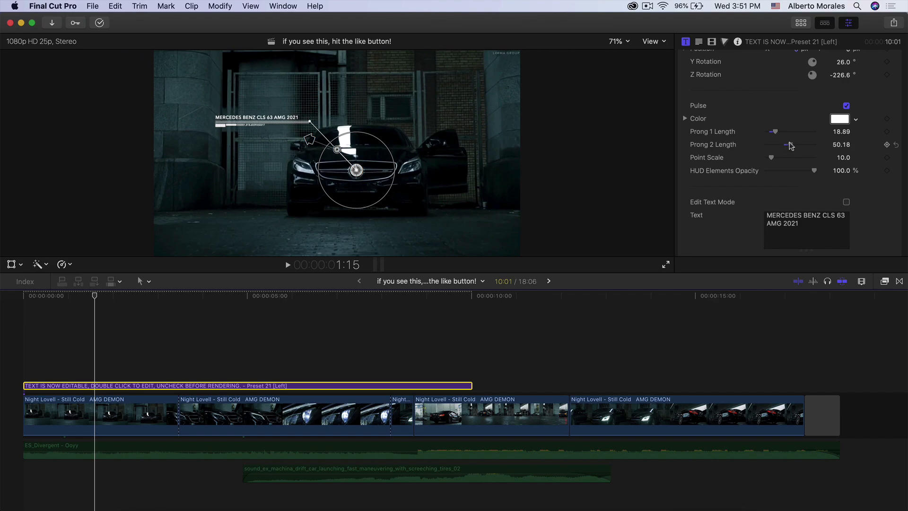
mouse_move(791, 146)
left_mouse_down()
mouse_move(774, 147)
mouse_move(784, 148)
left_mouse_up()
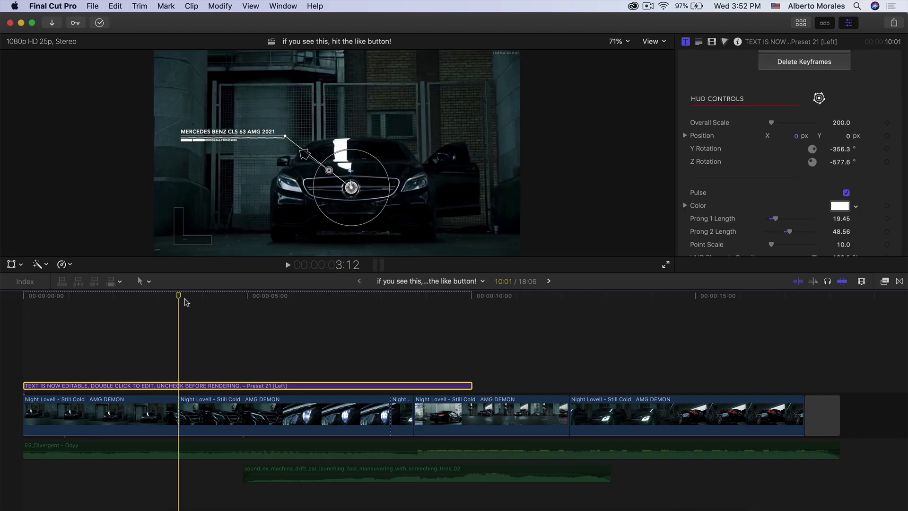
- Trim the callout title's end back to the first cut, for a 3:13 duration, and play it from the start
key("Left")
key("Right")
key("Right")
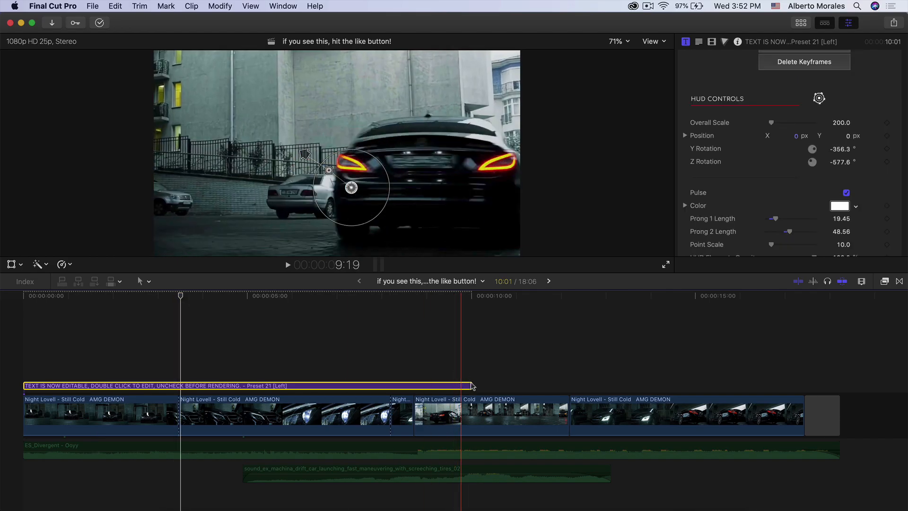
left_click_drag(470, 385, 179, 385)
key("Home")
key("space")
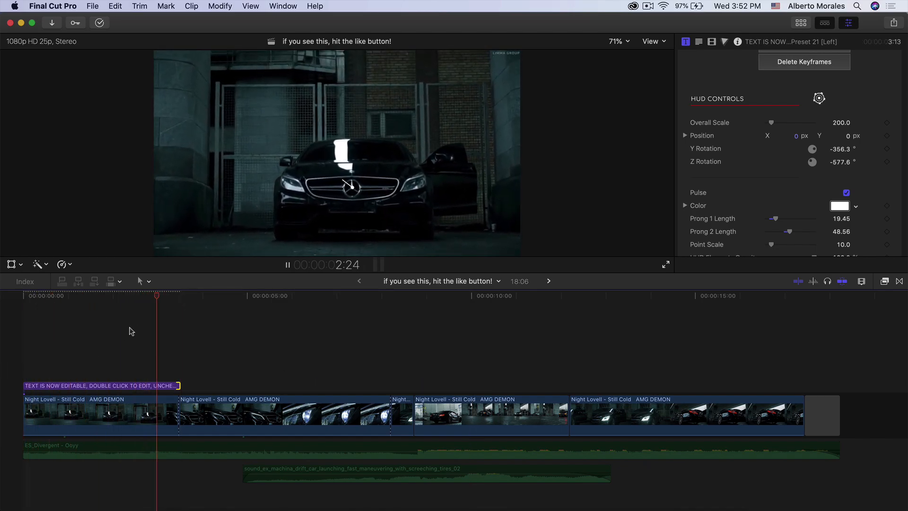
key("space")
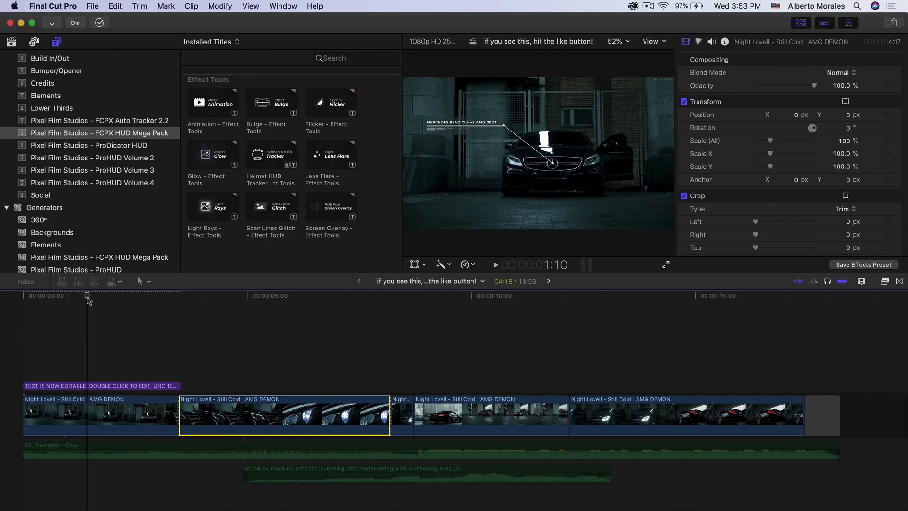
- Place the Scan Lines Glitch effect tool from the FCPX HUD Mega Pack above the callout title at the timeline start
left_click_drag(87, 297, 110, 298)
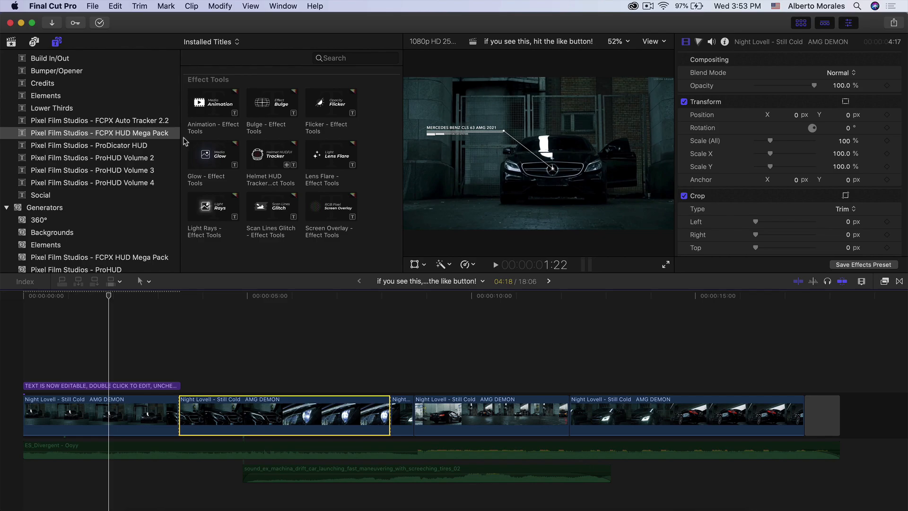
left_click(258, 208)
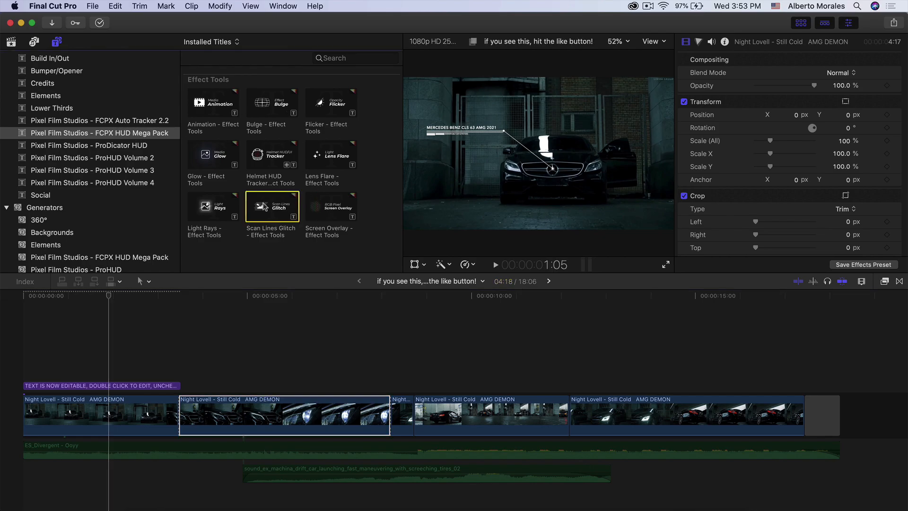
left_click_drag(268, 207, 25, 366)
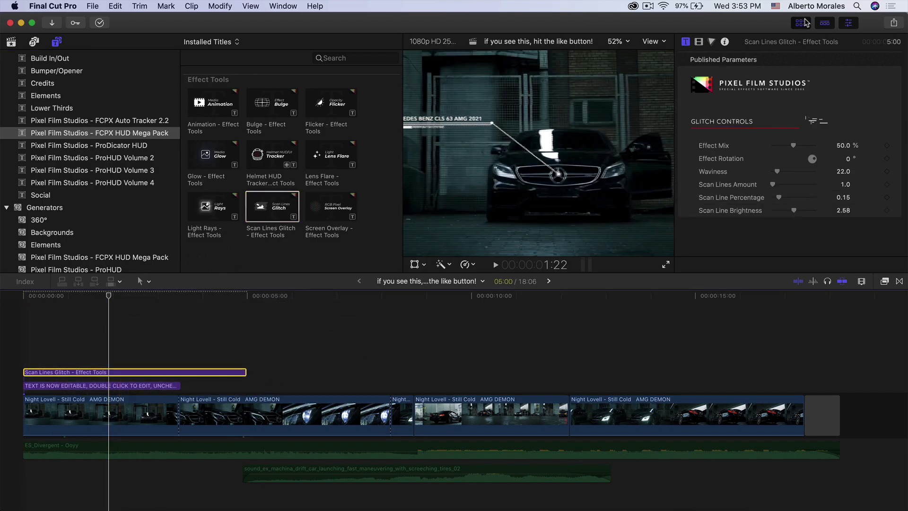
- Trim the Scan Lines Glitch effect and the callout title to 3:12, with the effect layered beneath the title, and play from the start
key("ctrl+super+1")
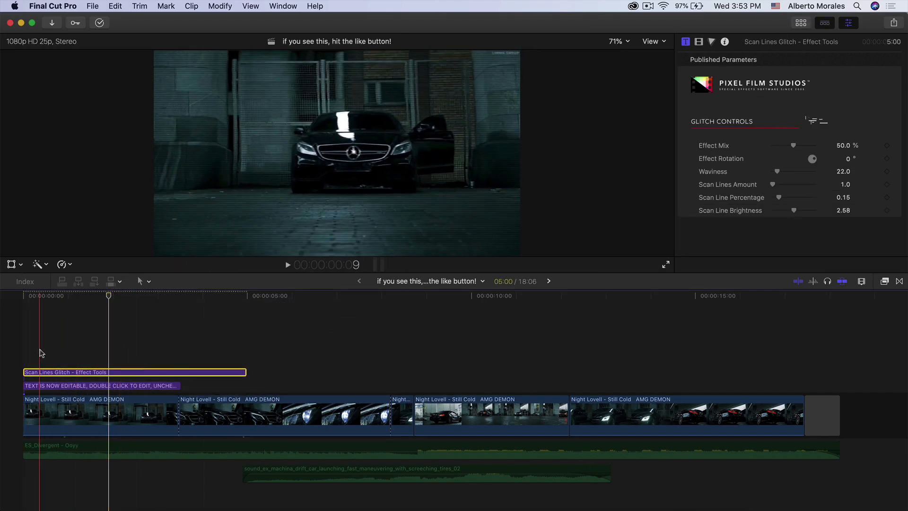
key("space")
key("space")
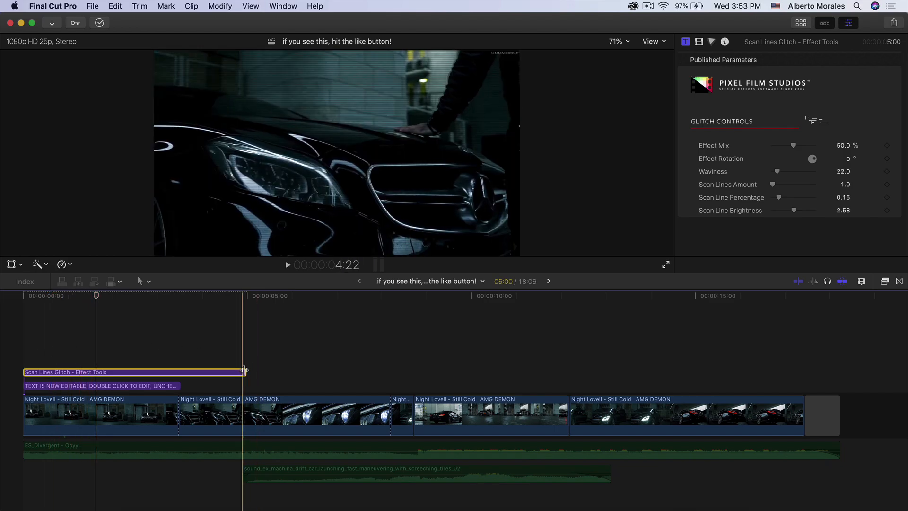
left_click_drag(246, 372, 133, 393)
left_click_drag(180, 371, 178, 371)
key("space")
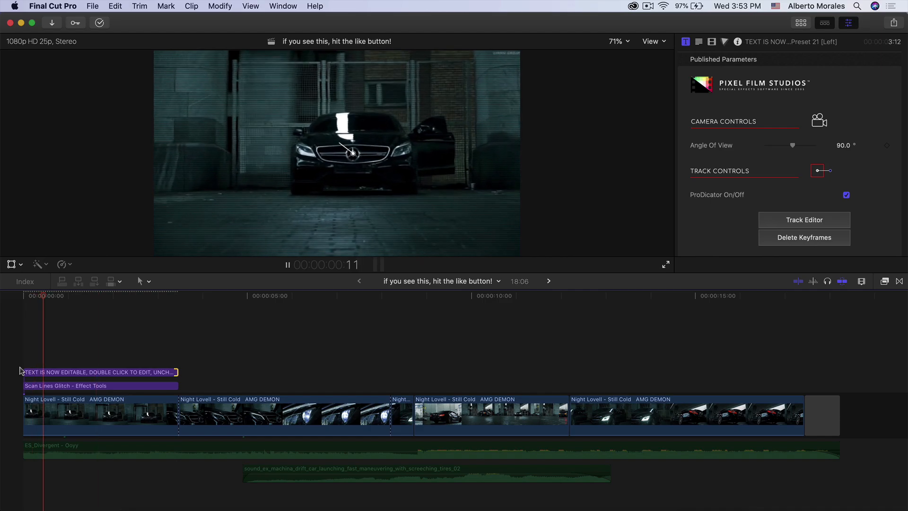
left_click(80, 390)
key("Home")
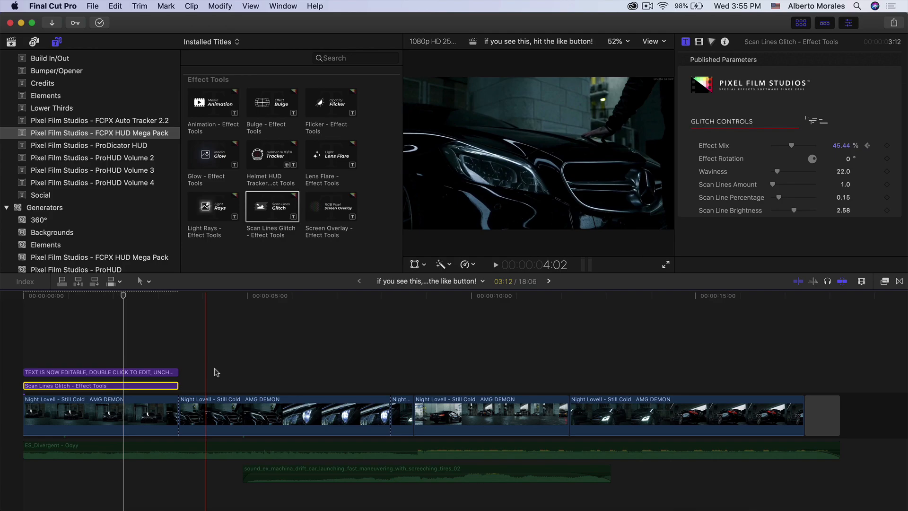
- Try placing the ProHUD Volume 3 title Preset 7 [motion blur] above the second clip and play it
left_click(224, 415)
left_click(254, 295)
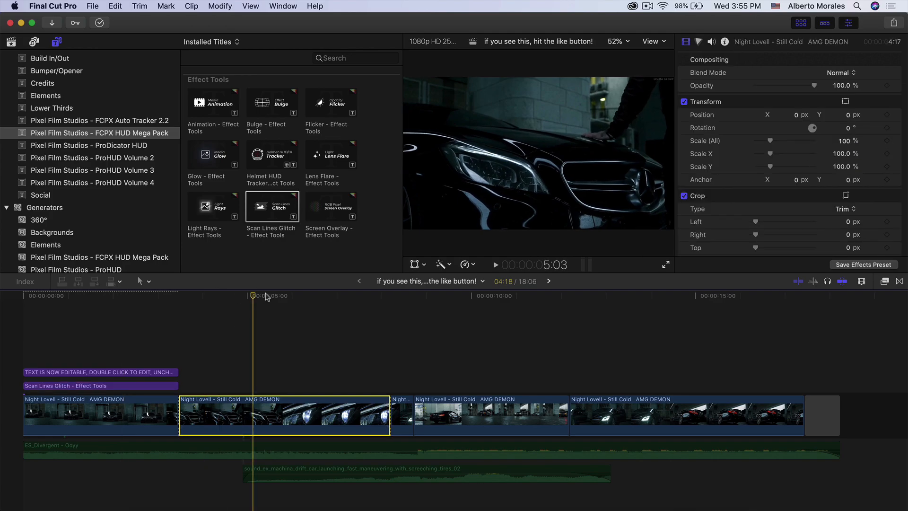
left_click_drag(253, 296, 280, 297)
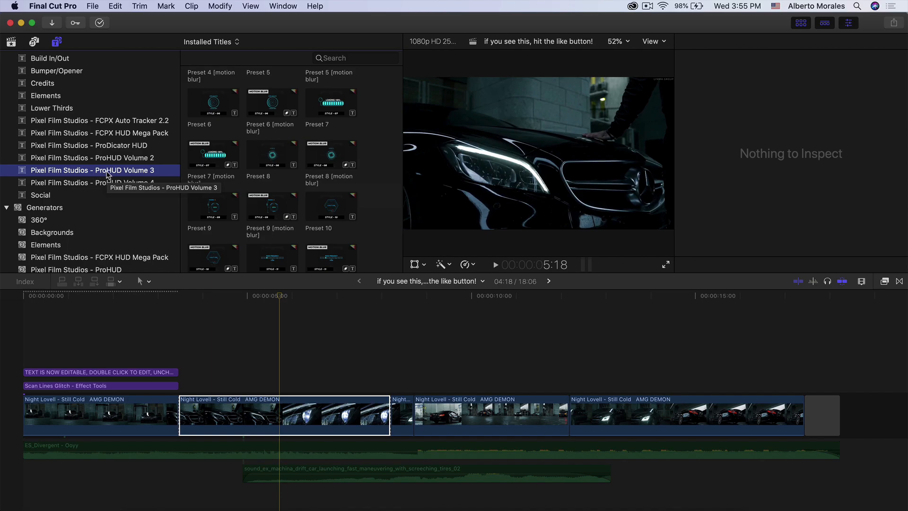
left_click(208, 208)
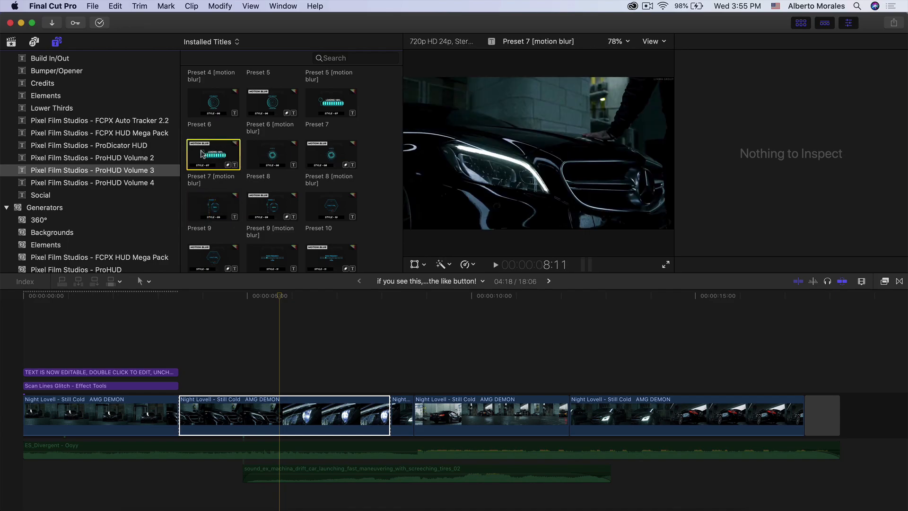
left_click_drag(201, 156, 189, 333)
key("space")
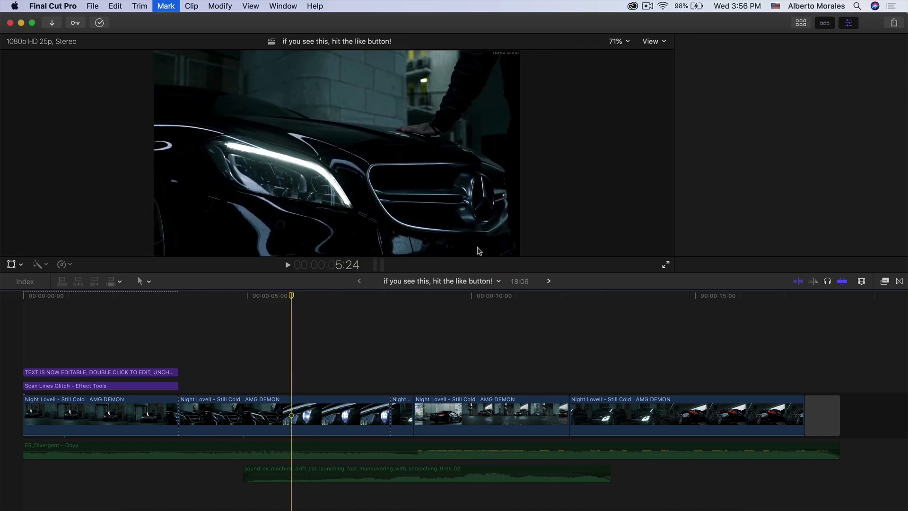
- Place the Preset 9 title from ProHUD Volume 3 above the second clip and cut it to a 1:14 duration
left_click(801, 23)
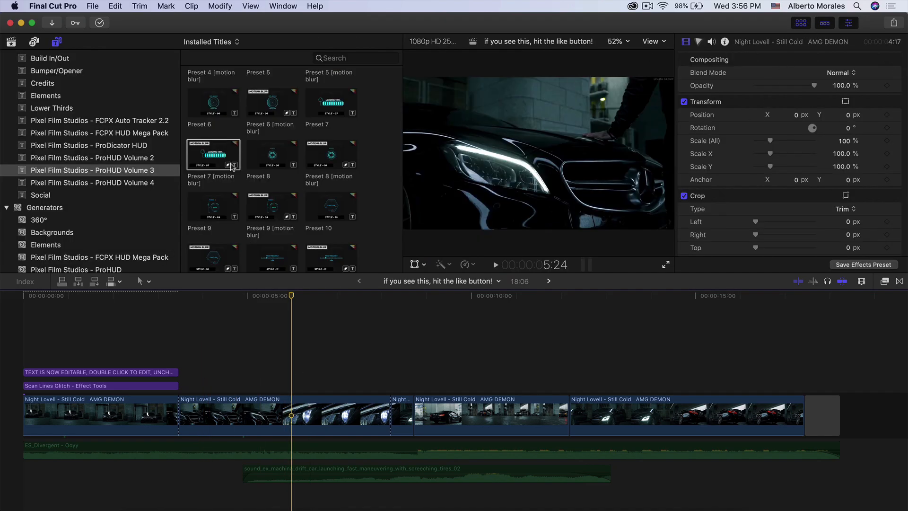
left_click_drag(218, 201, 249, 382)
key("ctrl+super+1")
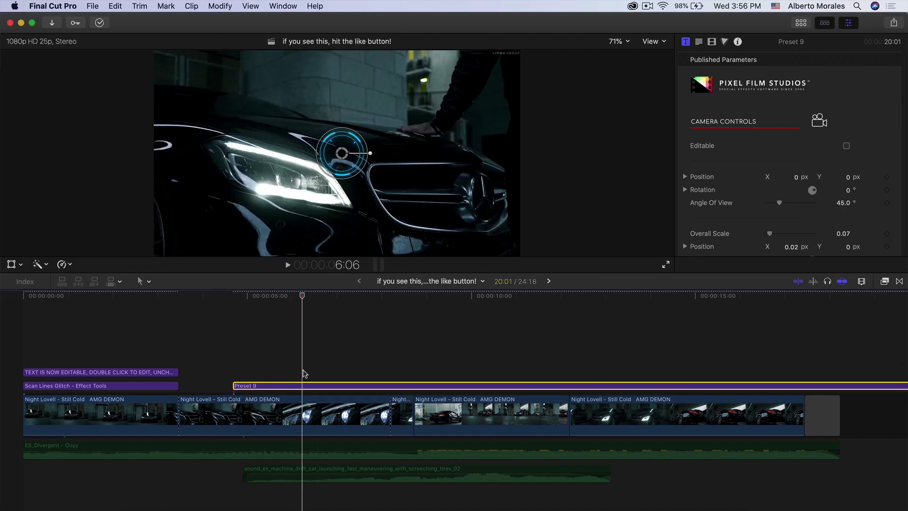
key("super+b")
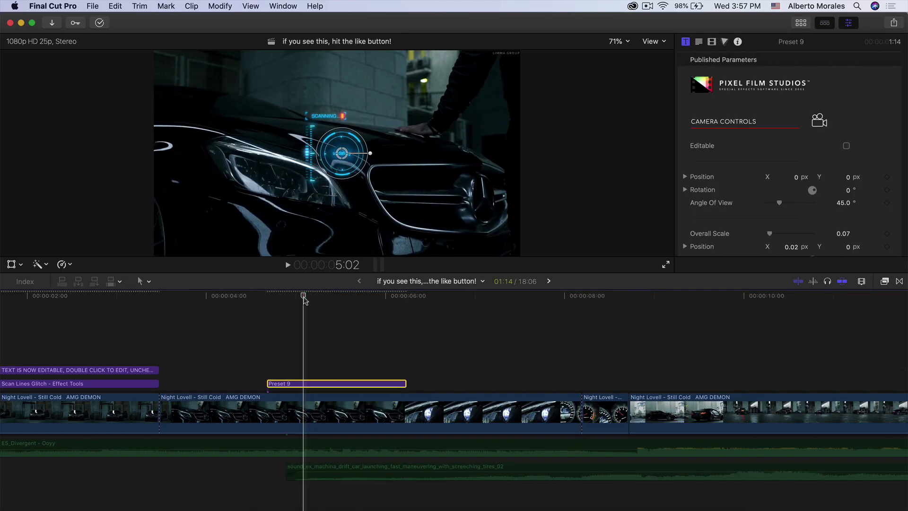
- Move the Preset 9 HUD over the far side of the hood, to position X 0.34 and Y 0.09, and play it
left_click_drag(340, 161, 401, 139)
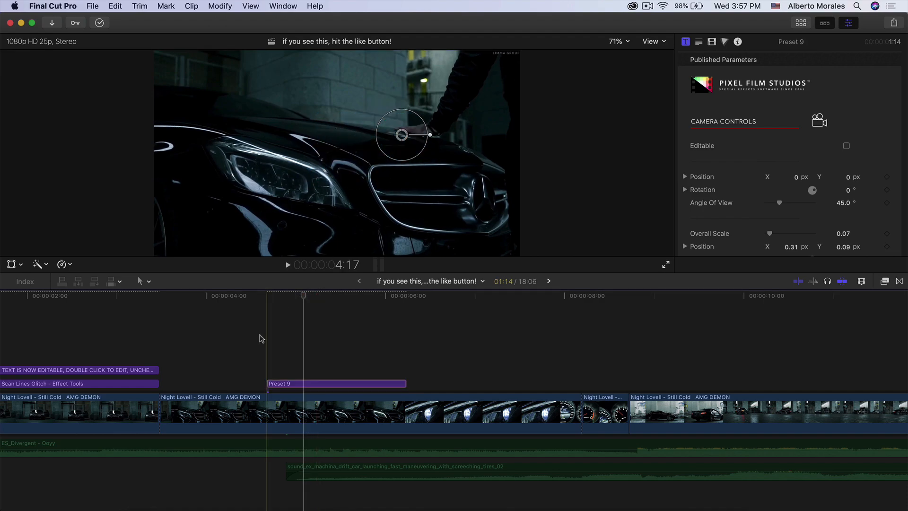
key("space")
key("space")
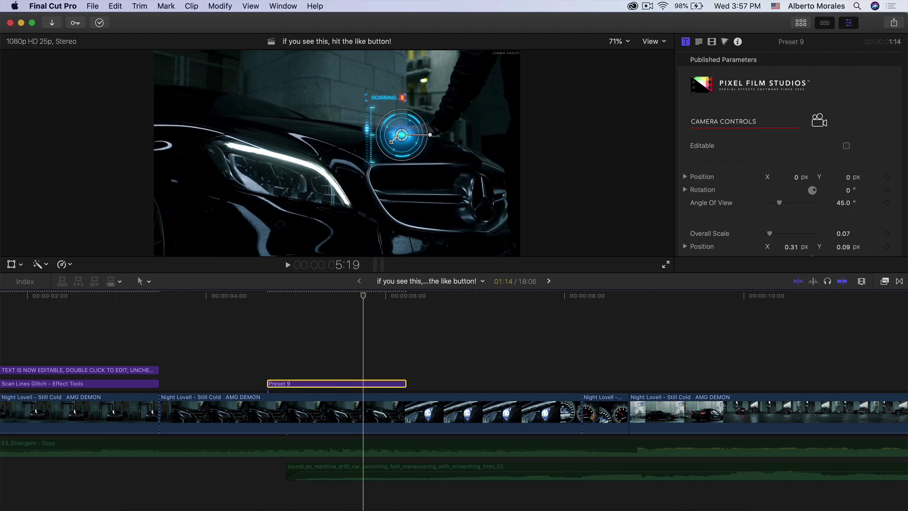
left_click(358, 299)
left_click(407, 148)
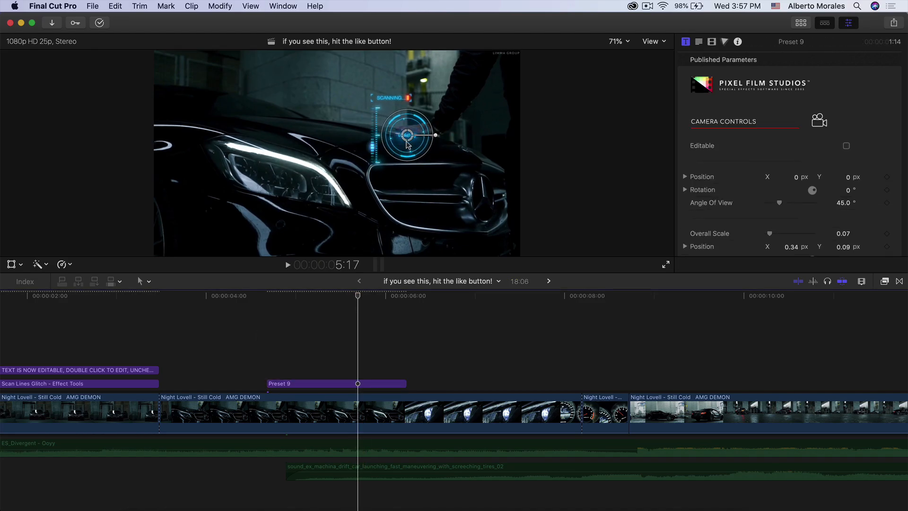
- Set the Preset 9 title's Text 1 to "WELCOME" and Text 2 to "STARTING...", and play it back
scroll(755, 138, "down", 10)
scroll(712, 179, "down", 10)
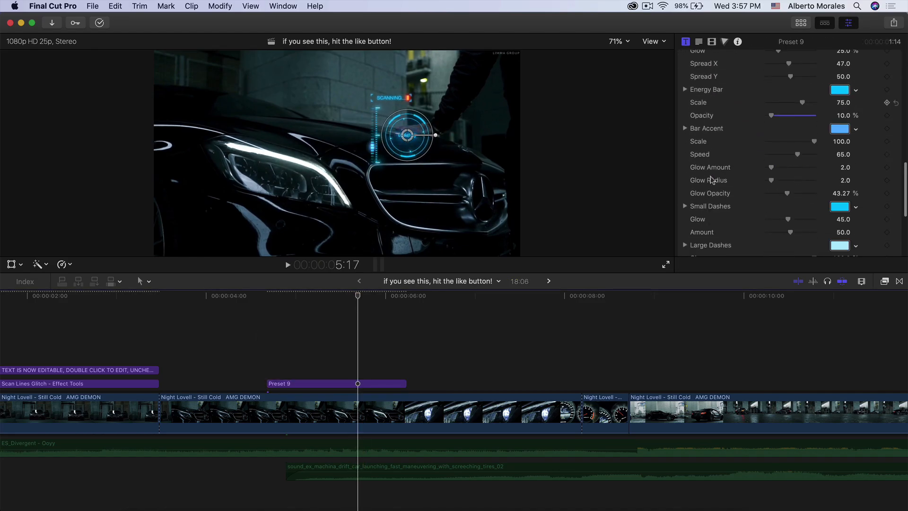
left_click(807, 148)
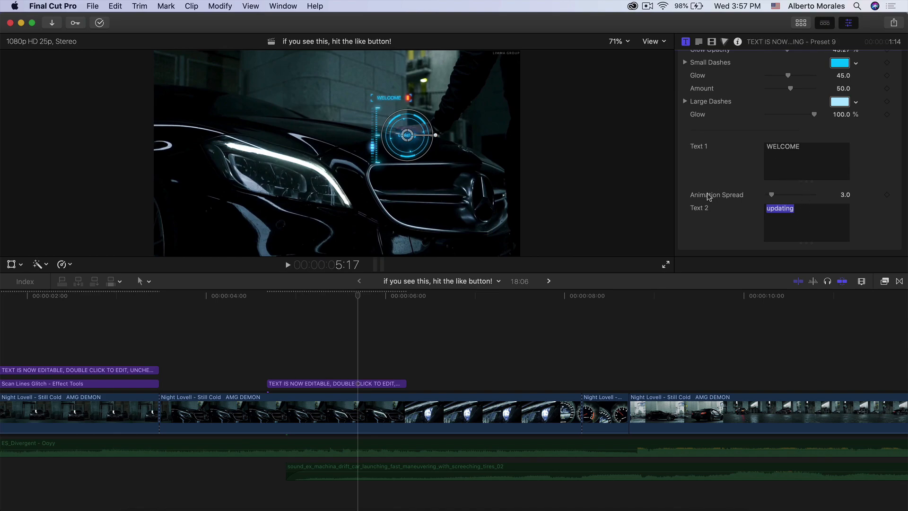
type("ING...")
key("space")
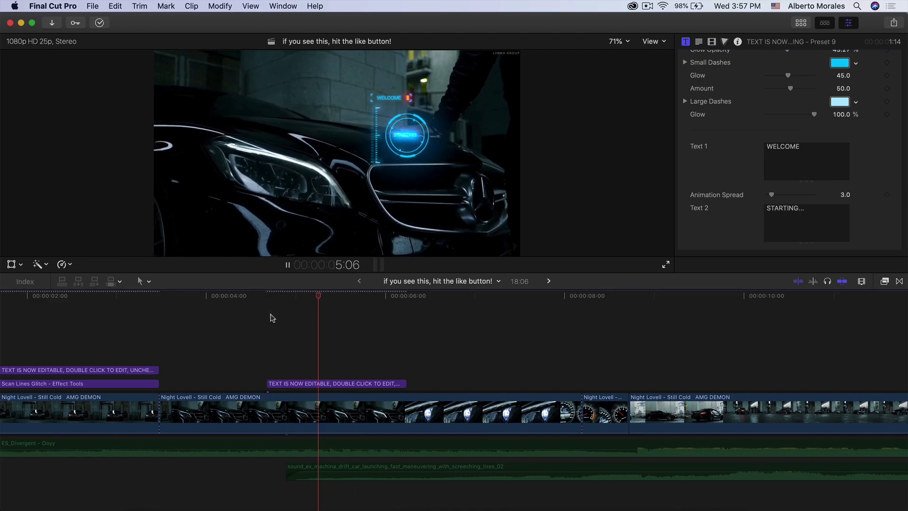
key("space")
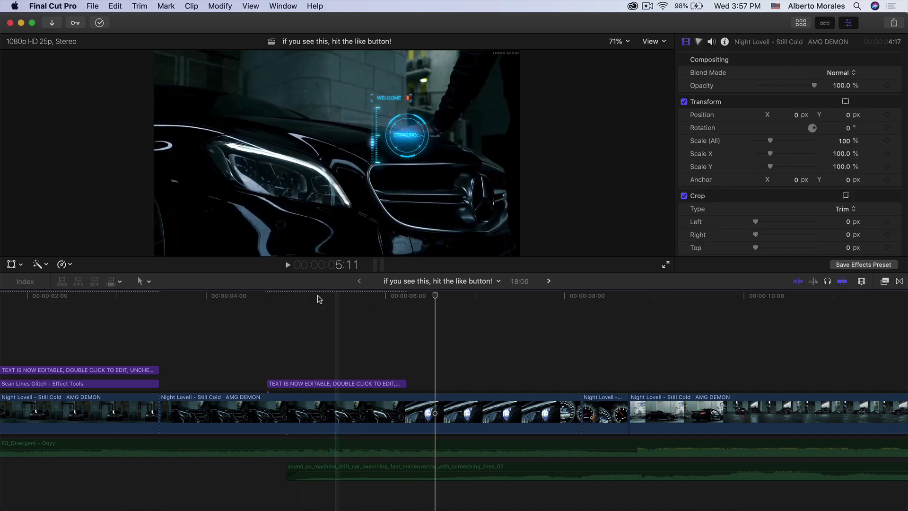
- Recolour the Preset 9 HUD's rings, brackets and energy bar orange and play the result
left_click(317, 333)
left_click(329, 384)
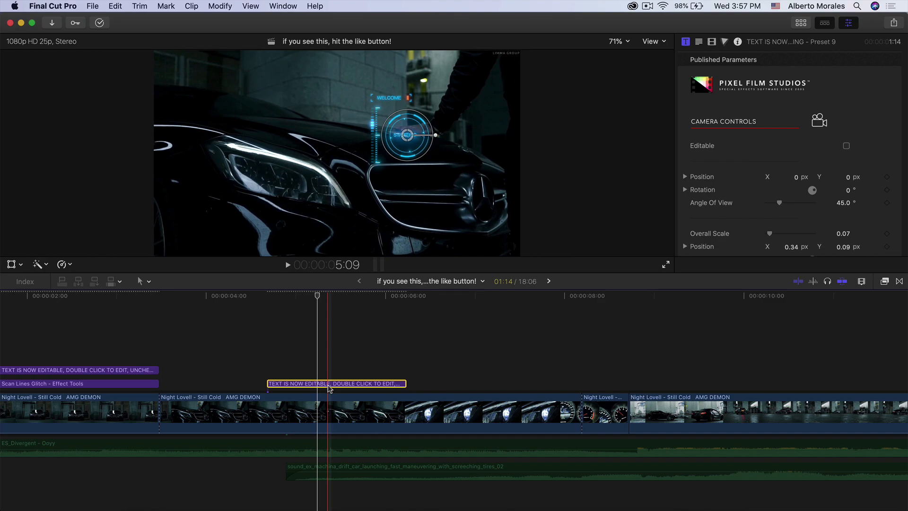
scroll(814, 168, "down", 5)
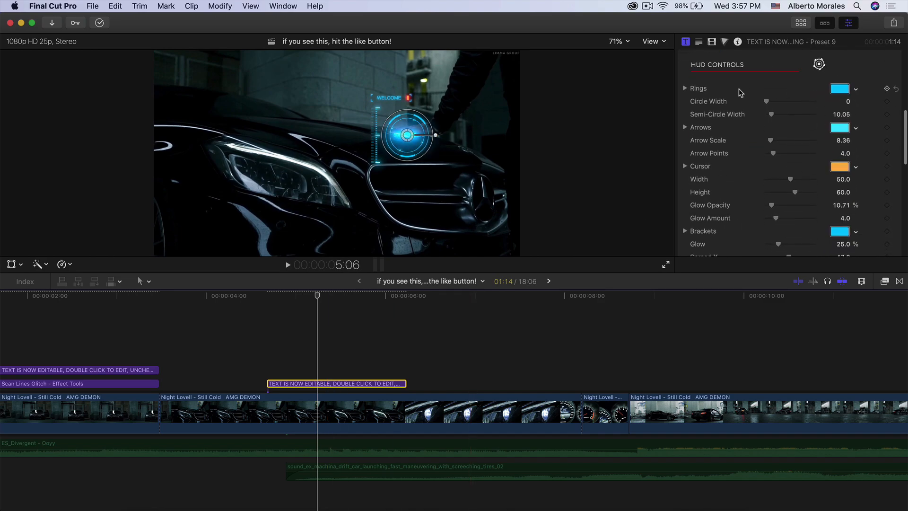
left_click(843, 91)
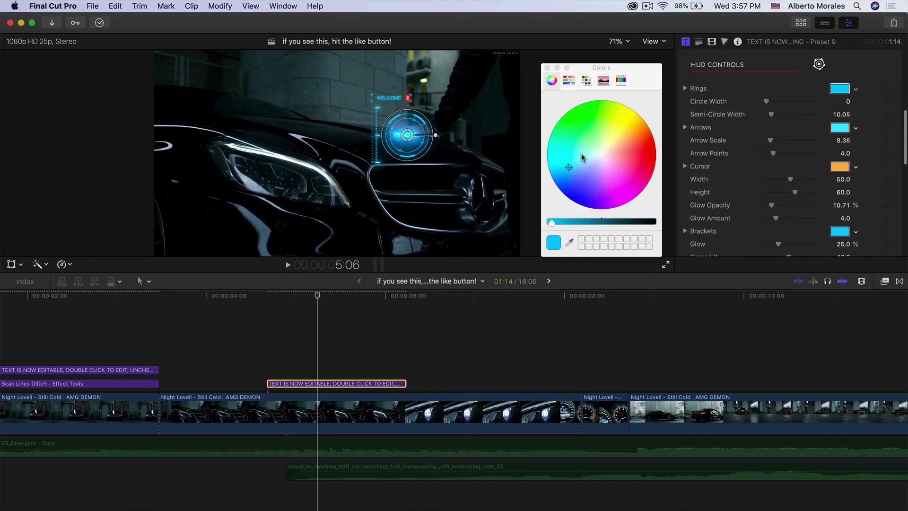
left_click_drag(583, 157, 651, 142)
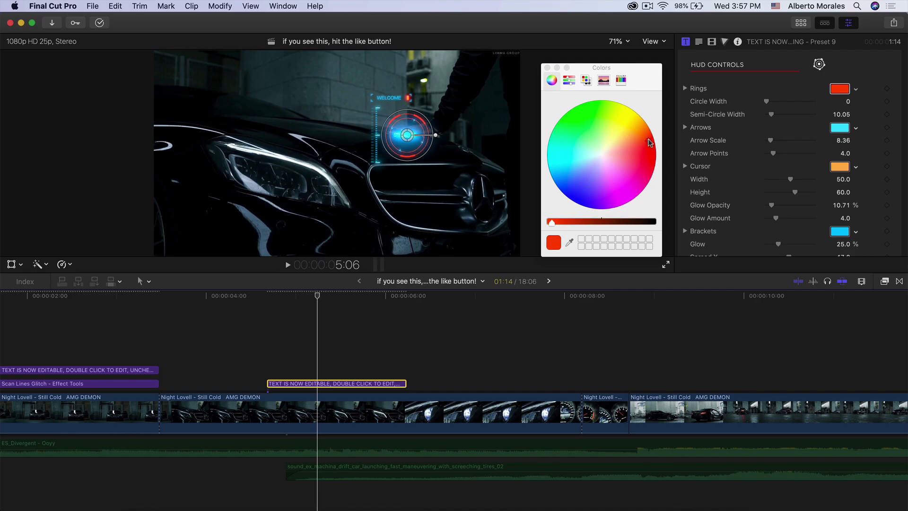
left_click(548, 68)
left_click(838, 127)
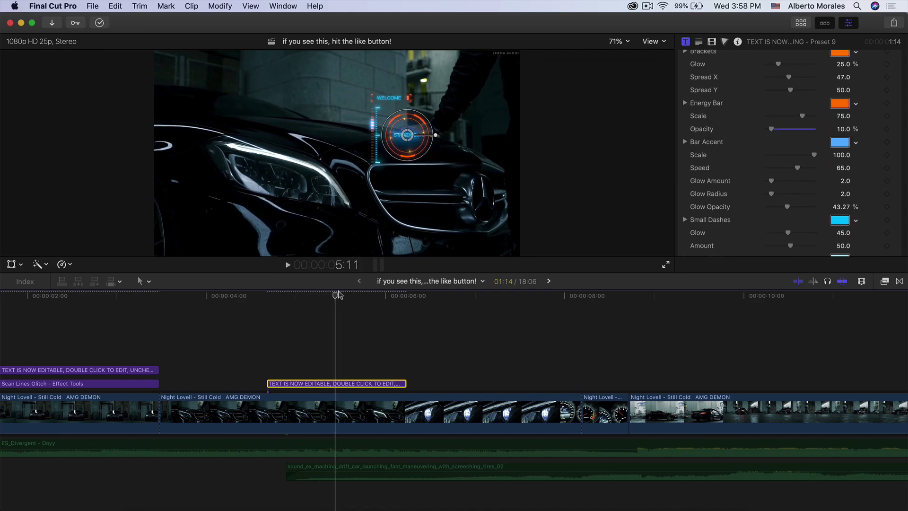
left_click(239, 296)
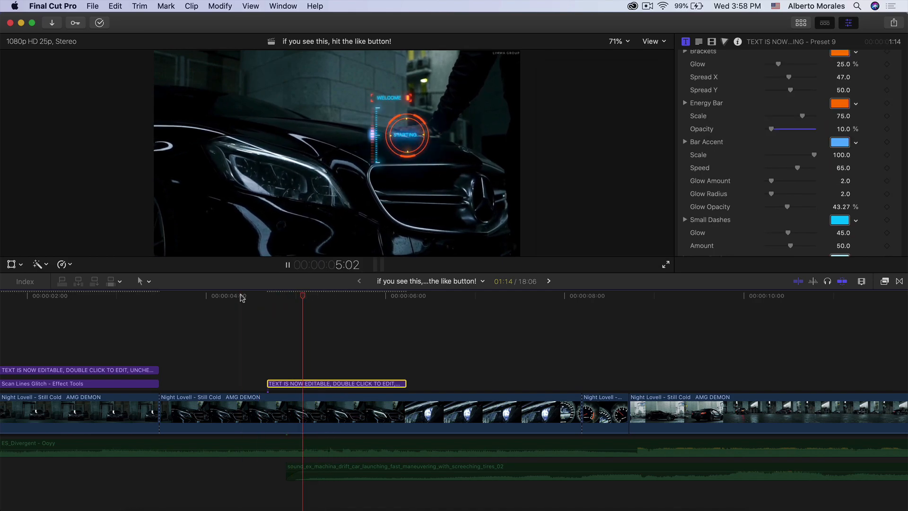
key("space")
- Place the Preset 28 world map title from ProHUD Volume 4 above the fourth clip, aligned with its start
scroll(401, 343, "right", 3)
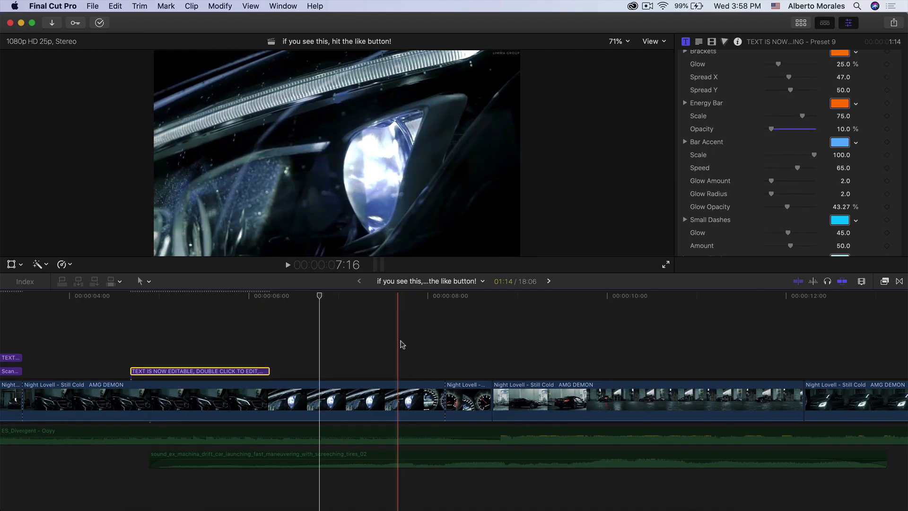
scroll(509, 335, "right", 5)
left_click(410, 396)
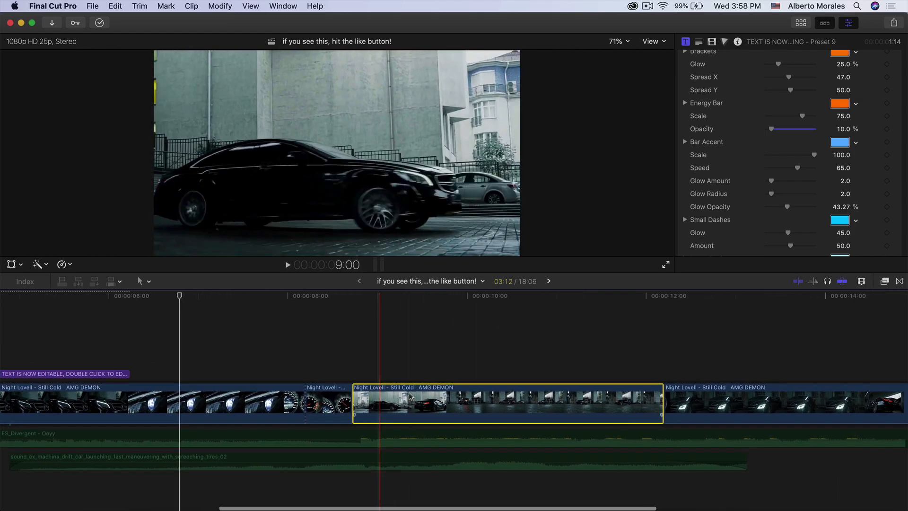
scroll(409, 396, "right", 2)
left_click(396, 296)
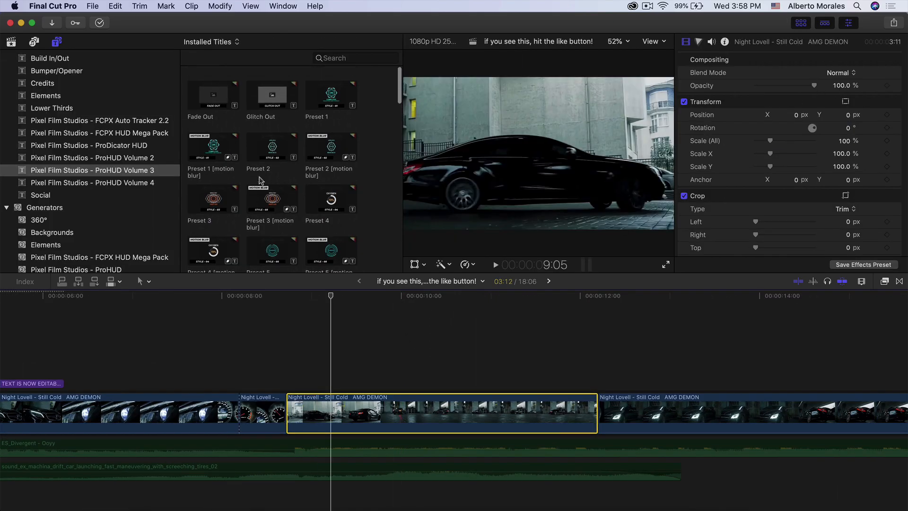
left_click(90, 182)
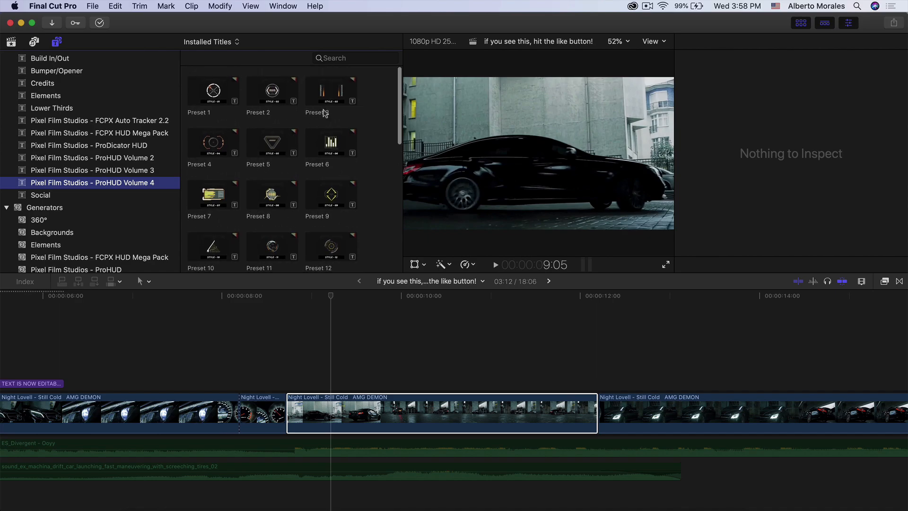
left_click(315, 92)
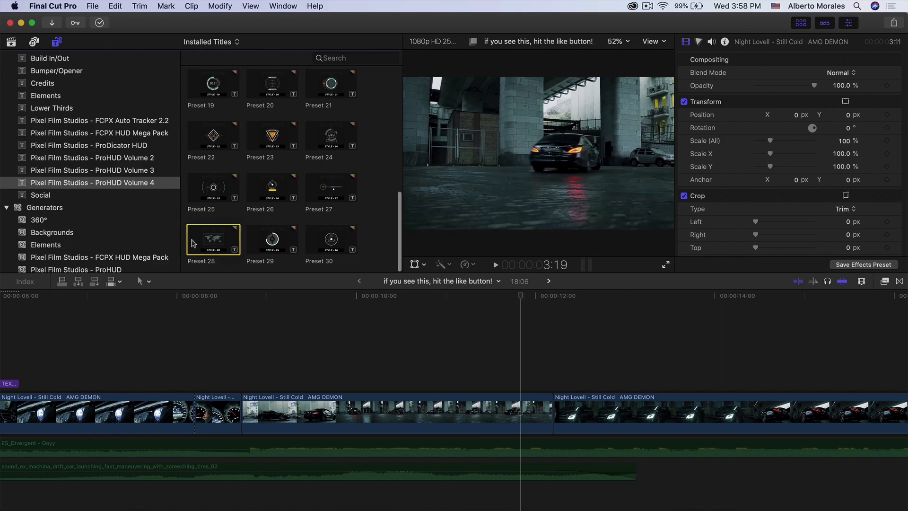
left_click(192, 243)
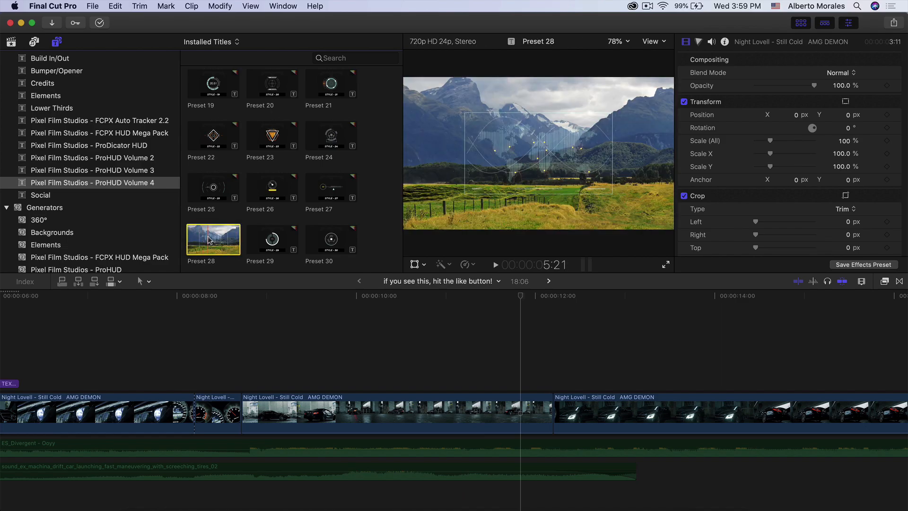
left_click_drag(192, 243, 243, 336)
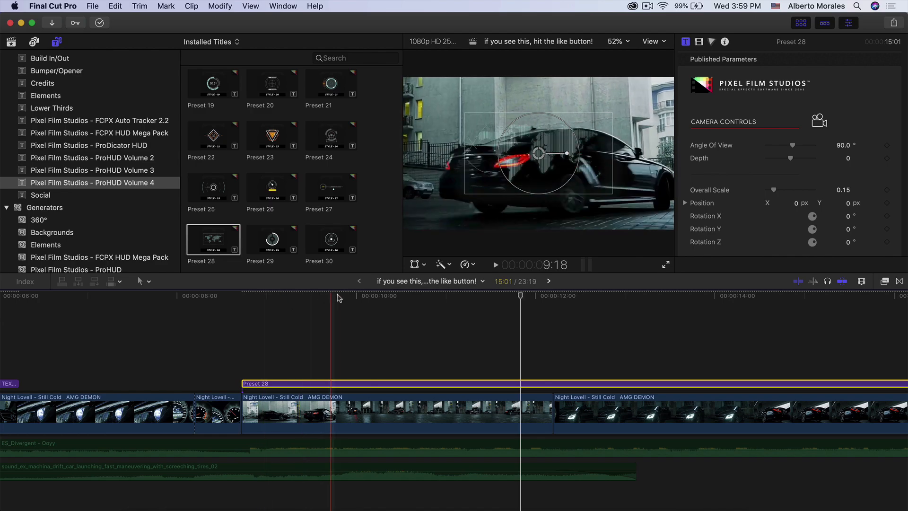
- Trim the Preset 28 title's end back to the end of the fourth clip, for a 3:12 duration
scroll(365, 303, "right", 5)
key("super+minus")
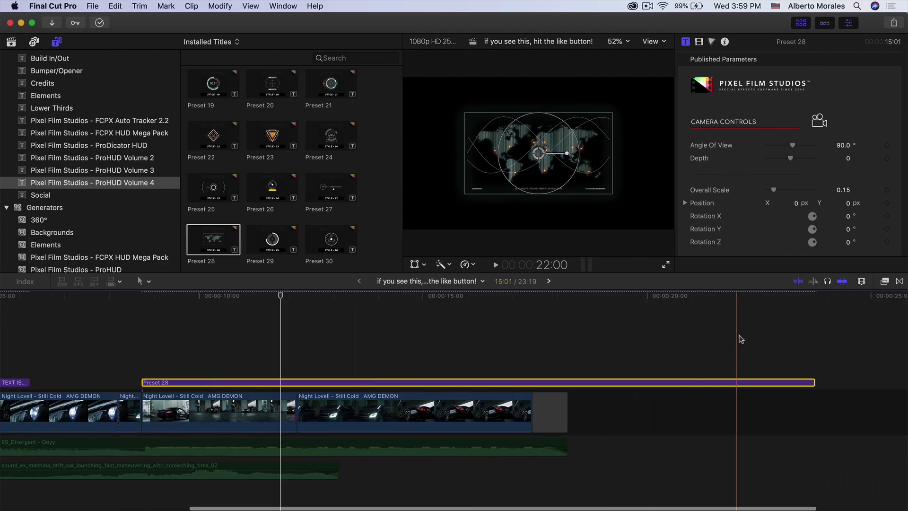
left_click_drag(810, 382, 294, 381)
key("super+equal")
left_click(167, 376)
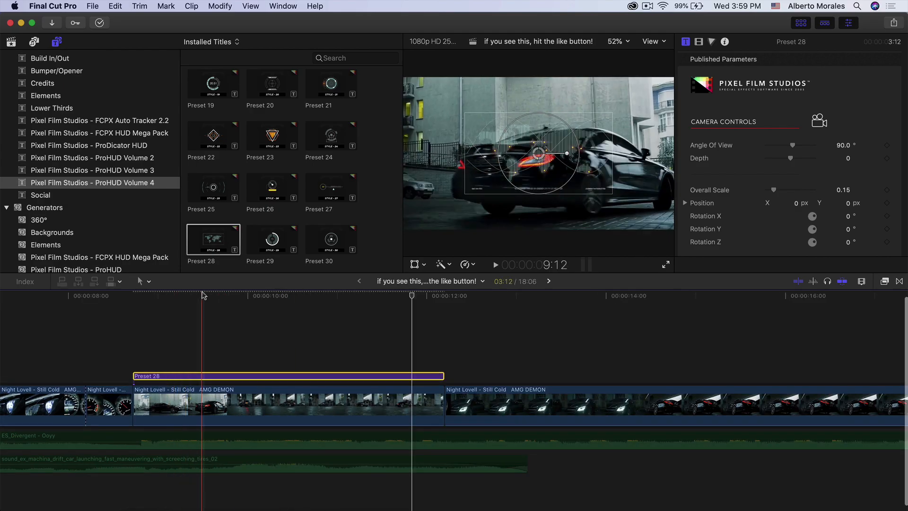
- Scale the Preset 28 world map to 0.09 and move it to position X -0.53 and Y -0.26
left_click(199, 295)
left_click(801, 22)
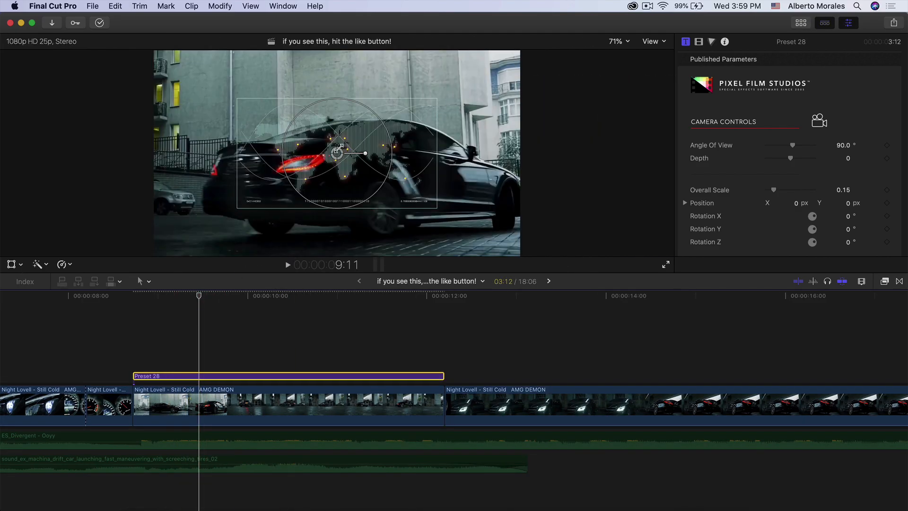
left_click(339, 154)
left_click_drag(339, 155, 243, 204)
left_click_drag(205, 228, 215, 222)
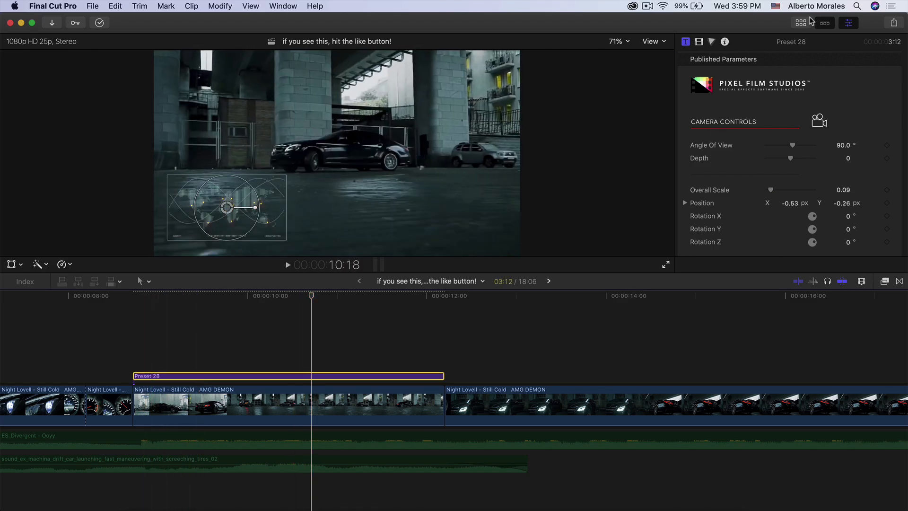
- Place the ProHUD Volume 4 Preset 6 title above Preset 28, scaled to 0.06 at position X 0.7 and Y 0.33
key("ctrl+super+1")
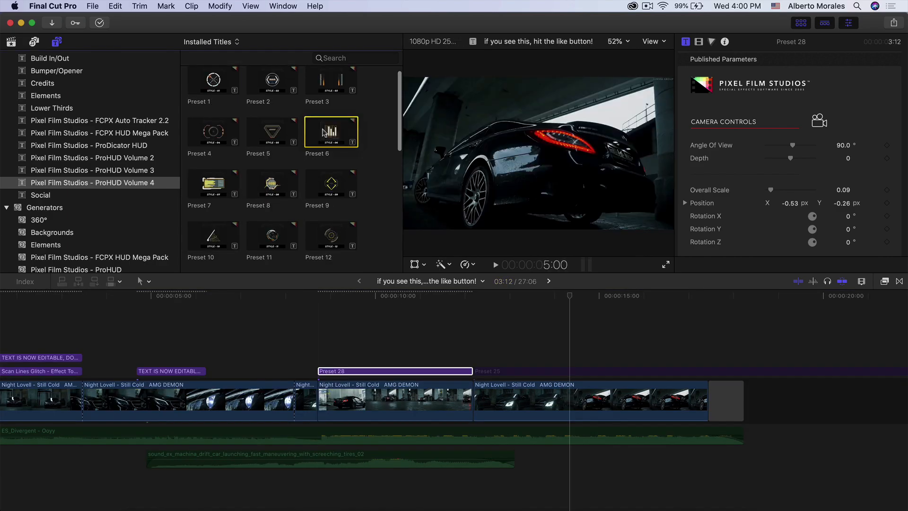
left_click_drag(331, 132, 389, 355)
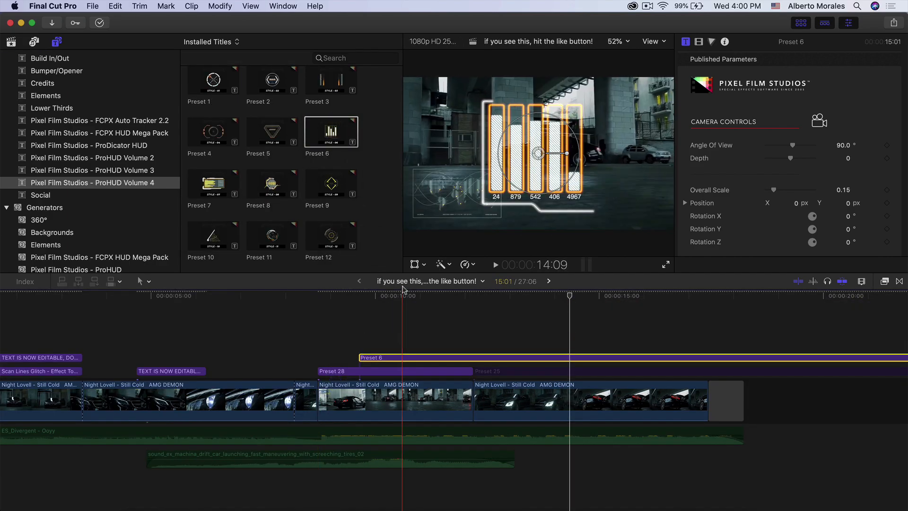
left_click(400, 296)
left_click(800, 23)
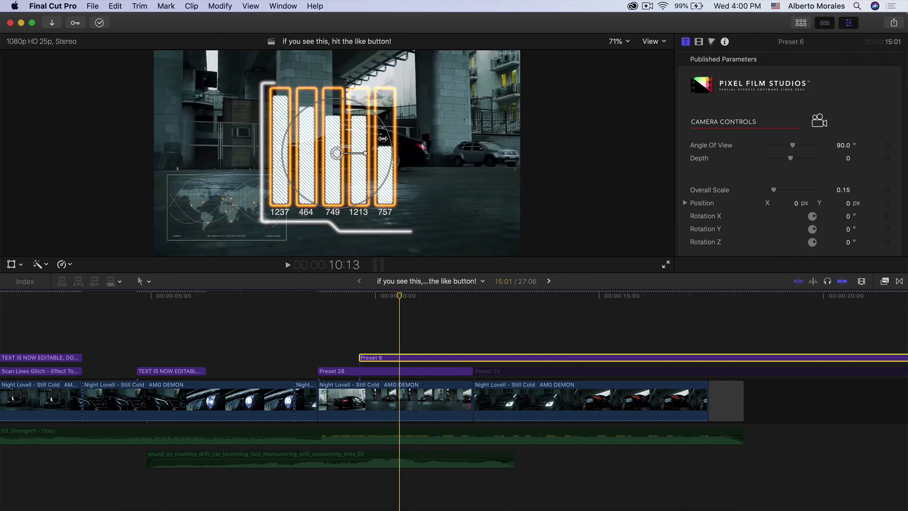
left_click_drag(383, 139, 481, 84)
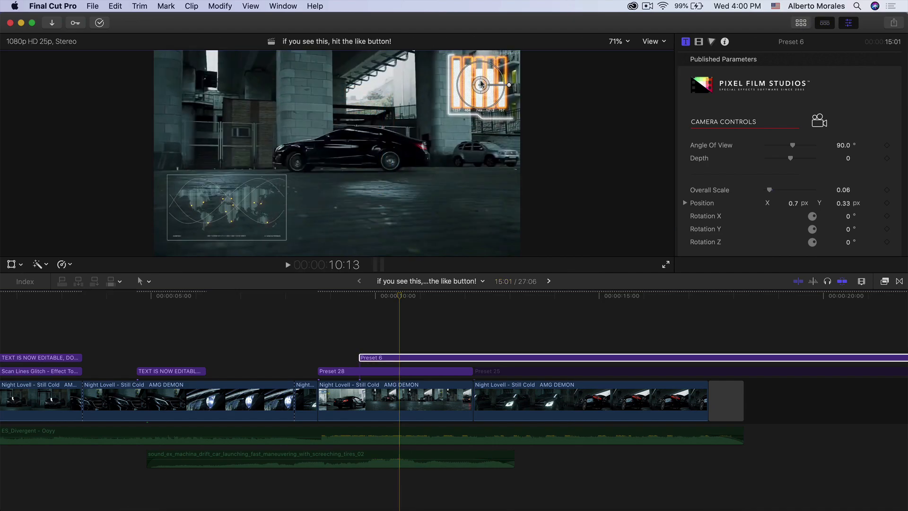
- Align the Preset 6 title's start with Preset 28 and trim its end to match, for a 3:12 duration
scroll(360, 331, "right", 5)
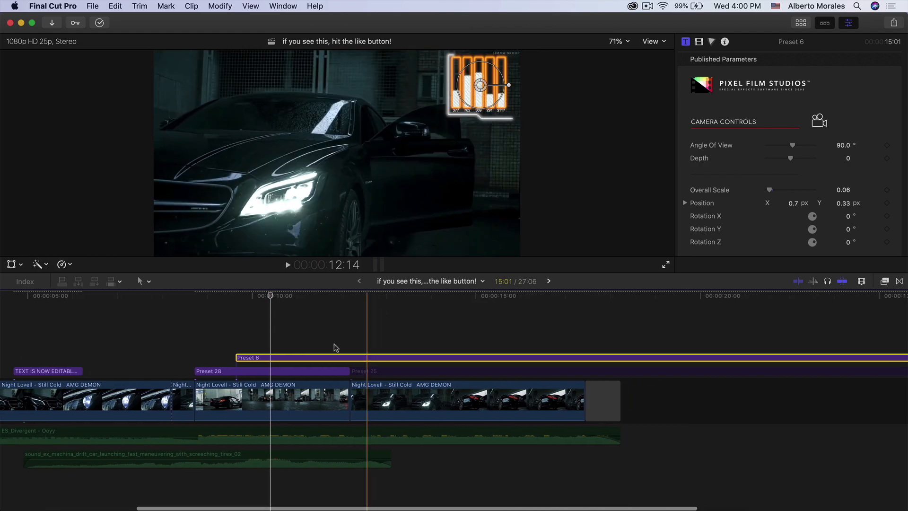
key("super+minus")
left_click_drag(262, 358, 242, 358)
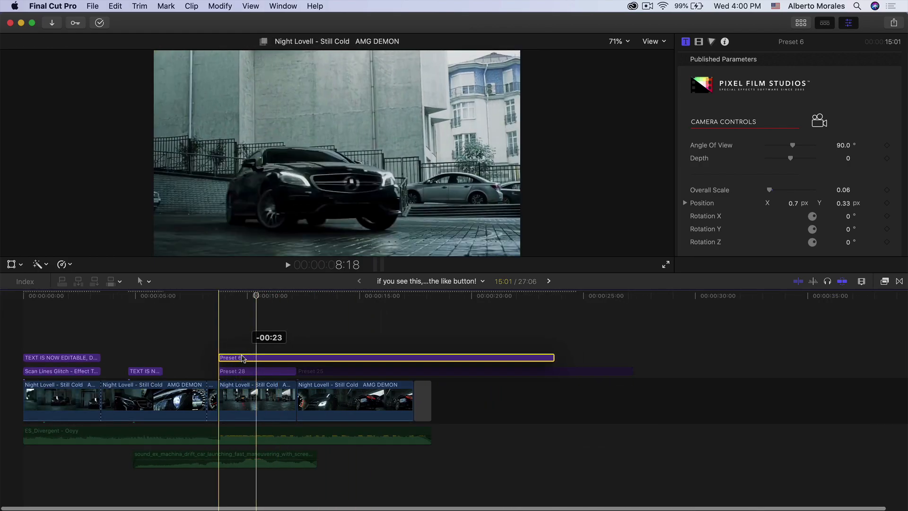
left_click_drag(553, 358, 296, 357)
key("super+equal")
key("super+equal")
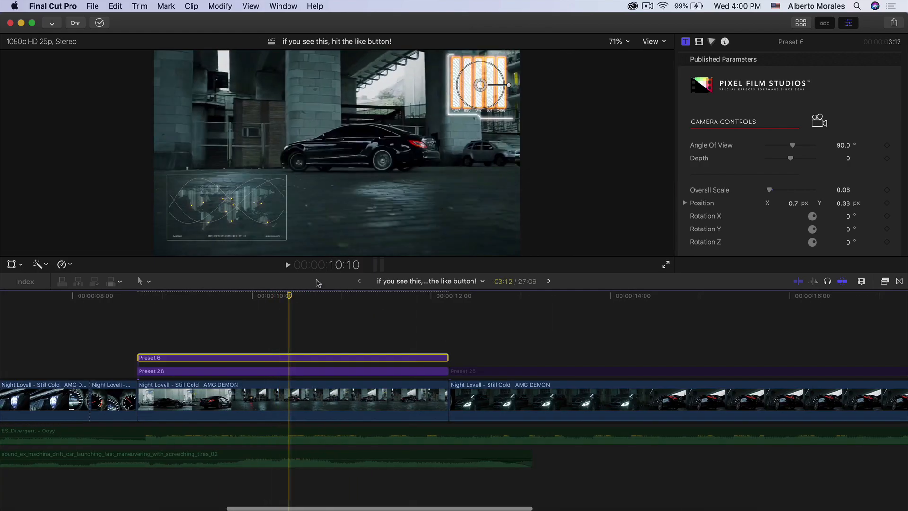
- Recolour the Preset 6 graph's bars border to a red-orange
scroll(849, 106, "down", 10)
scroll(849, 106, "up", 2)
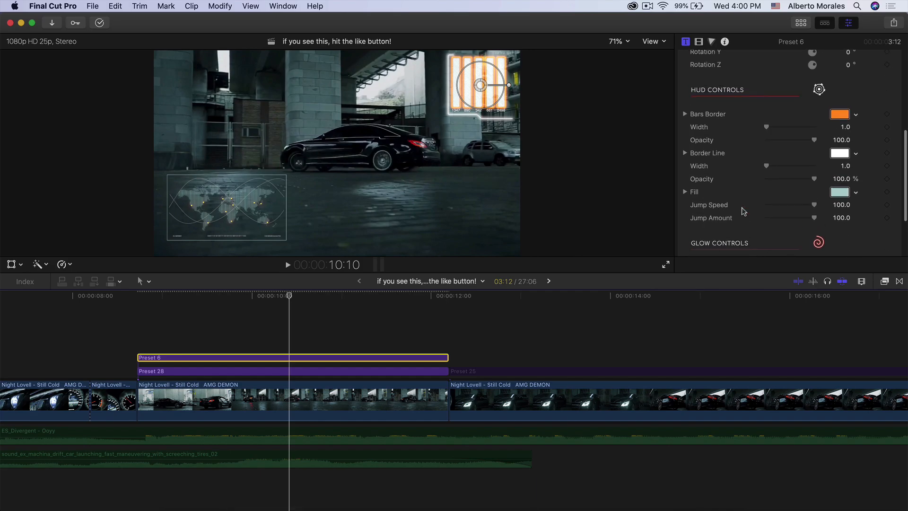
left_click(841, 119)
mouse_move(636, 137)
left_mouse_down()
mouse_move(651, 149)
mouse_move(650, 133)
left_mouse_up()
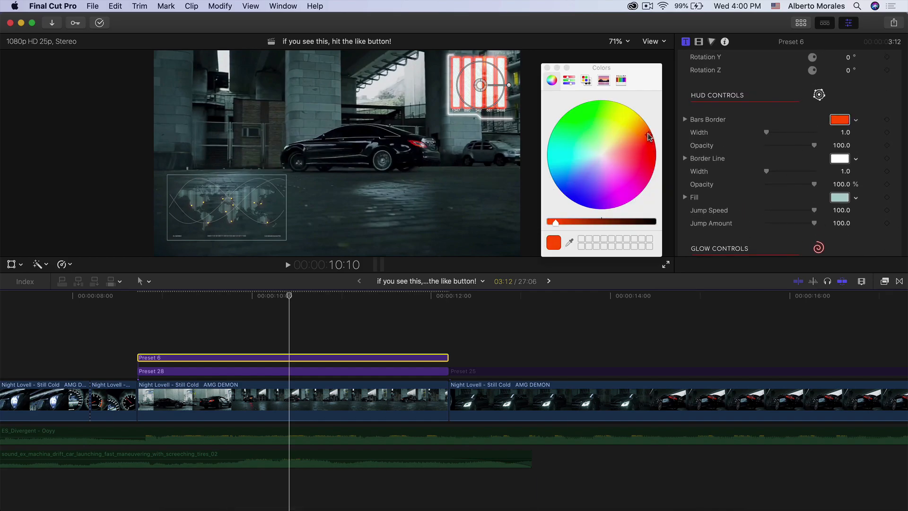
left_click(546, 68)
- Recolour the Preset 6 border line to a bright cyan blue
scroll(851, 147, "down", 5)
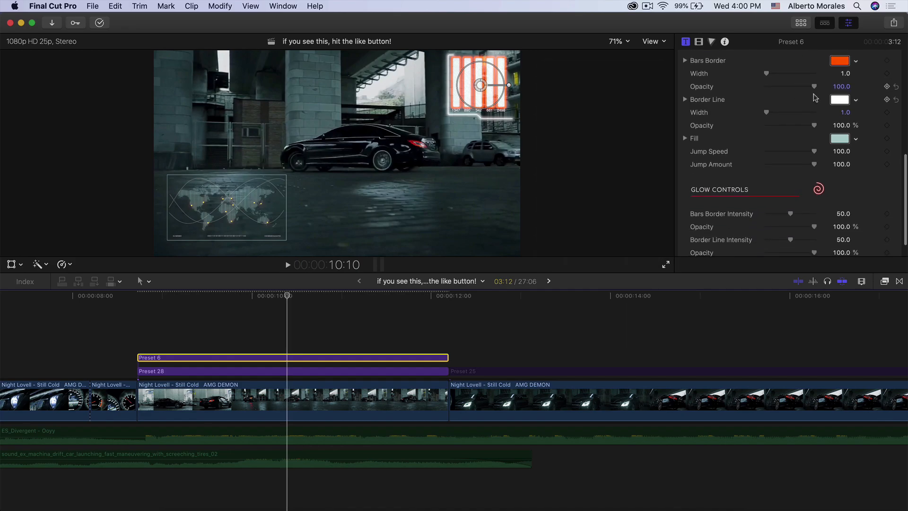
left_click(836, 100)
left_click_drag(586, 167, 572, 179)
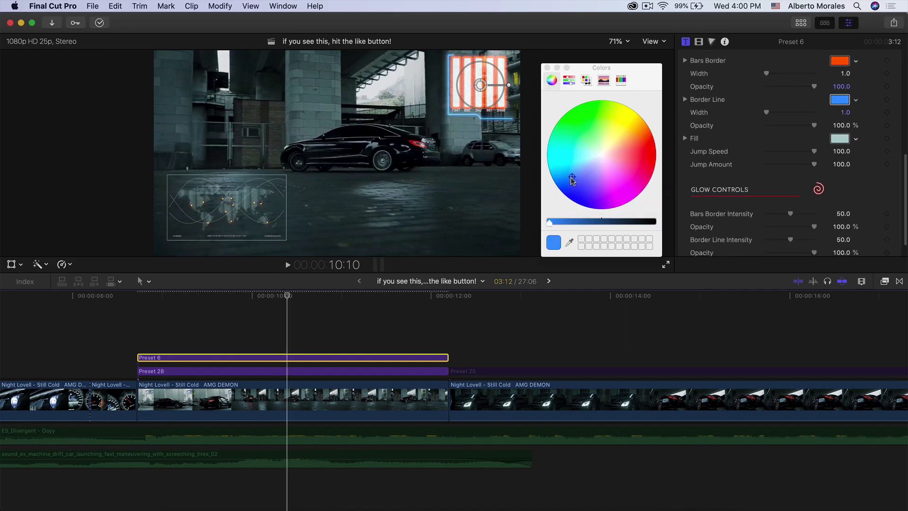
left_click(547, 68)
- Lower the Preset 6 bars border glow to intensity 39.86 and opacity 36.69%, and play the result
scroll(861, 186, "up", 2)
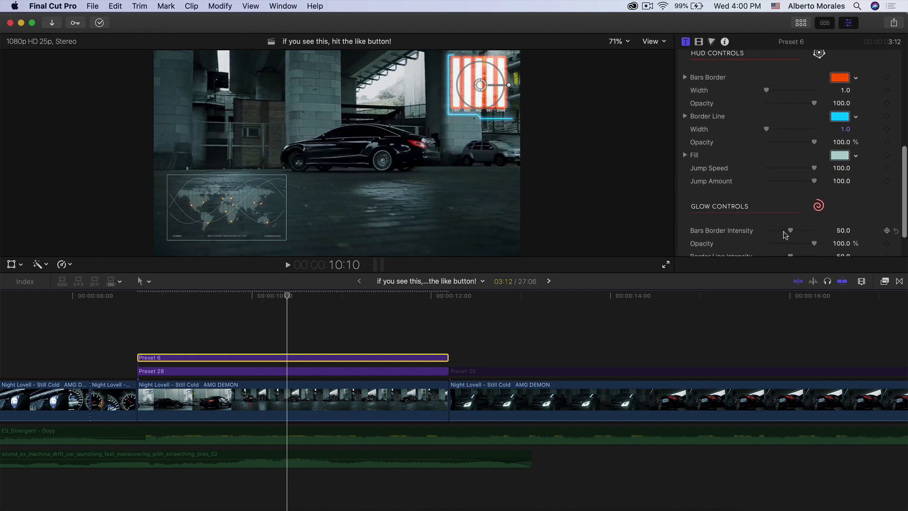
mouse_move(792, 232)
left_mouse_down()
mouse_move(774, 233)
mouse_move(805, 227)
mouse_move(786, 230)
left_mouse_up()
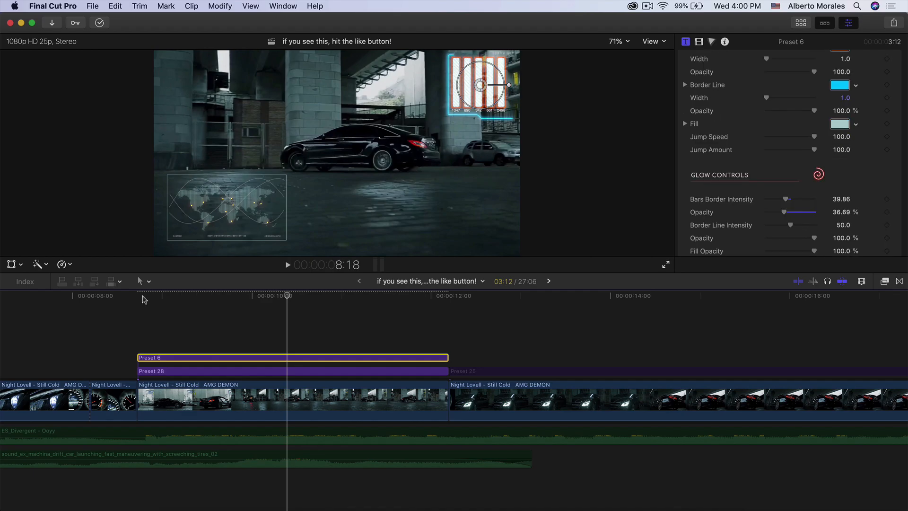
key("space")
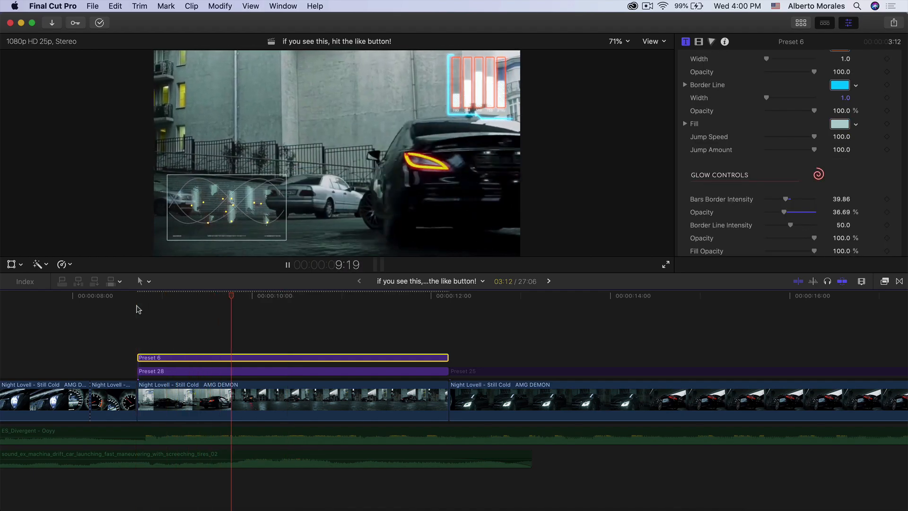
key("space")
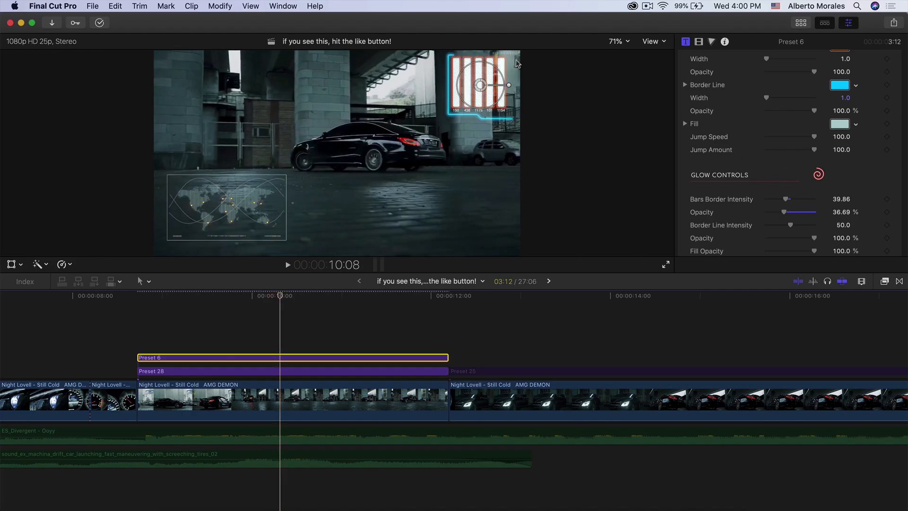
- Change the fill colour of the Preset 6 bars to orange and play the result
scroll(804, 156, "up", 3)
left_click(840, 156)
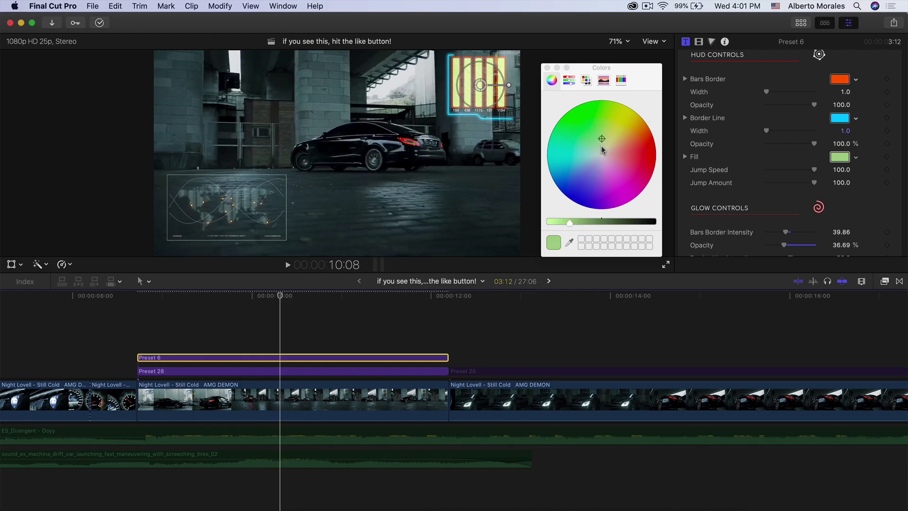
left_click_drag(619, 132, 638, 120)
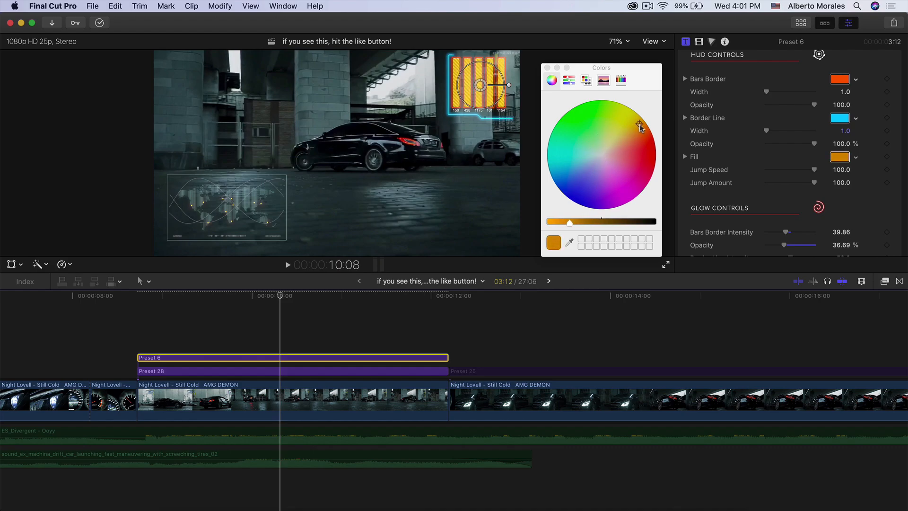
left_click(547, 68)
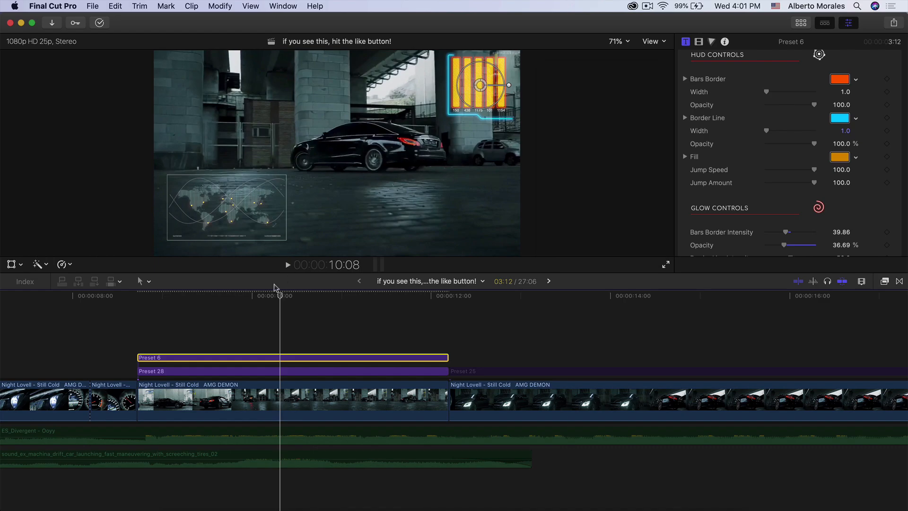
key("space")
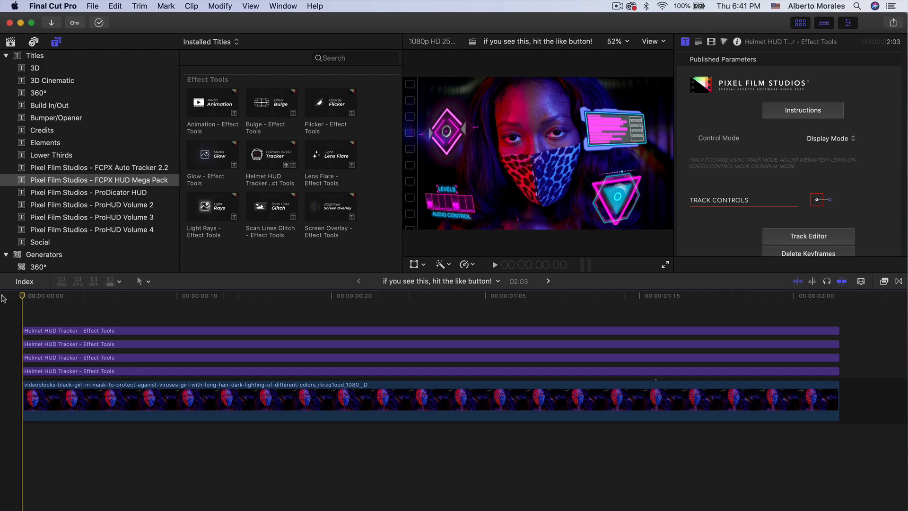
- Play back the masked-woman clip to review the motion of its four Helmet HUD Tracker overlays
left_click_drag(31, 296, 198, 337)
key("space")
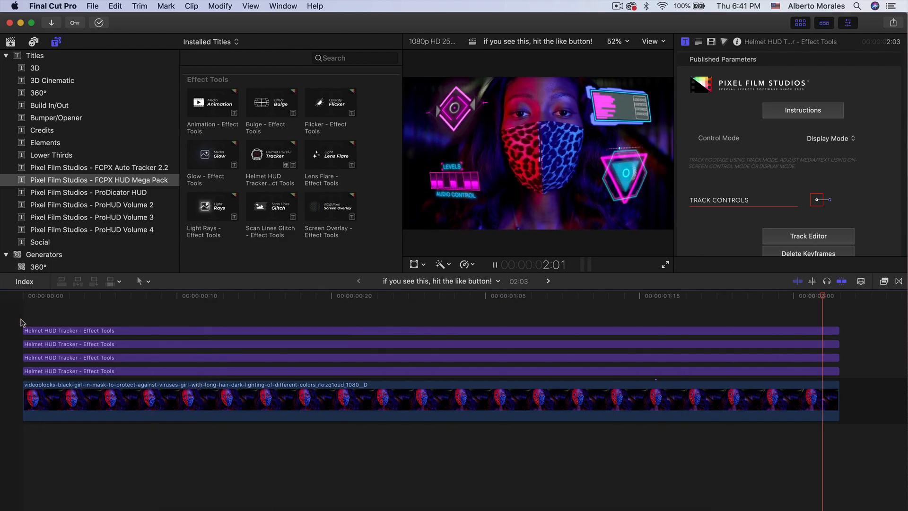
key("space")
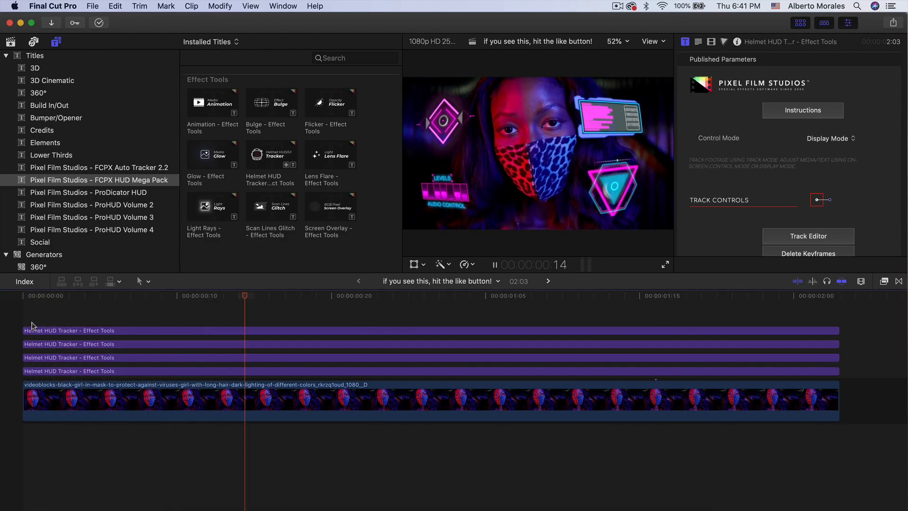
key("space")
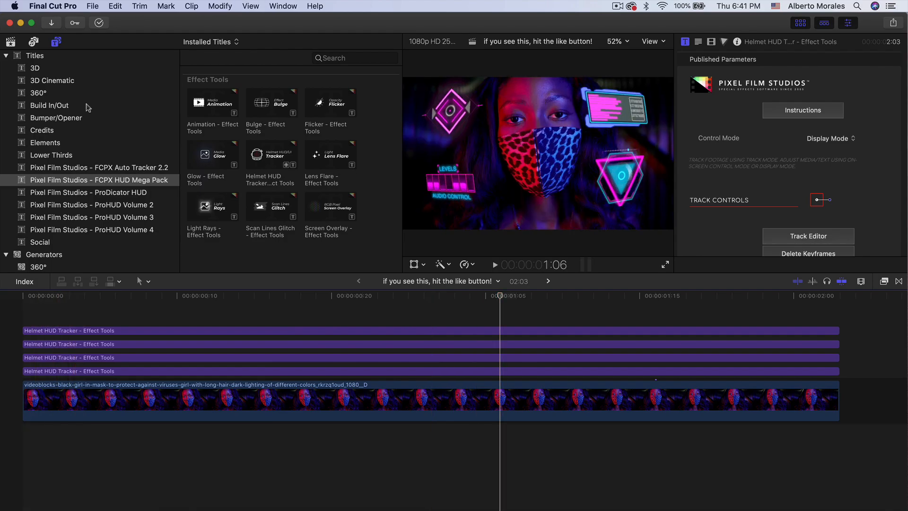
- Browse the installed titles, examining the Helmet HUD Tracker in FCPX HUD Mega Pack and the ProDicator HUD presets
left_click(56, 42)
left_click(56, 42)
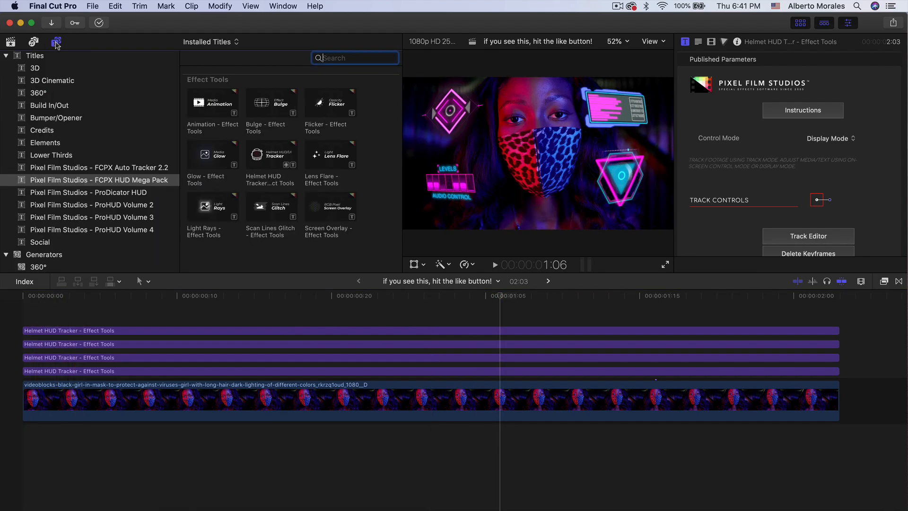
scroll(71, 151, "down", 2)
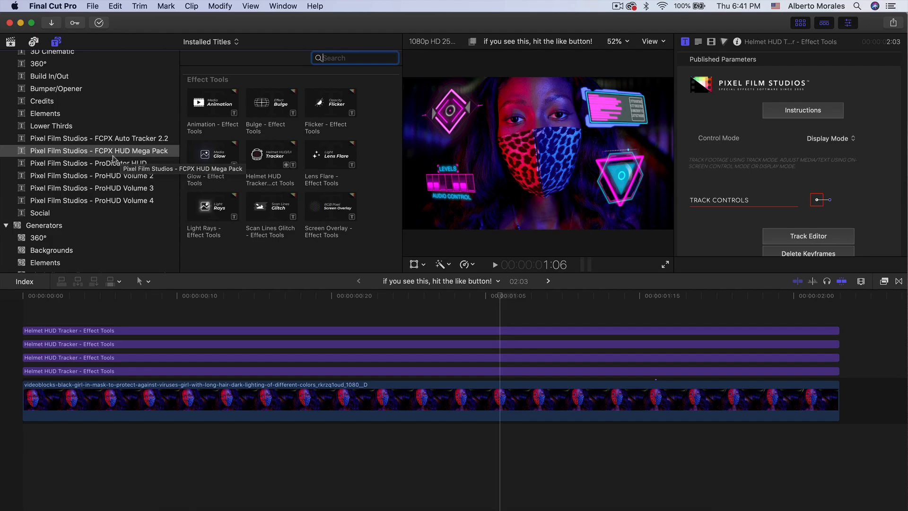
left_click(263, 159)
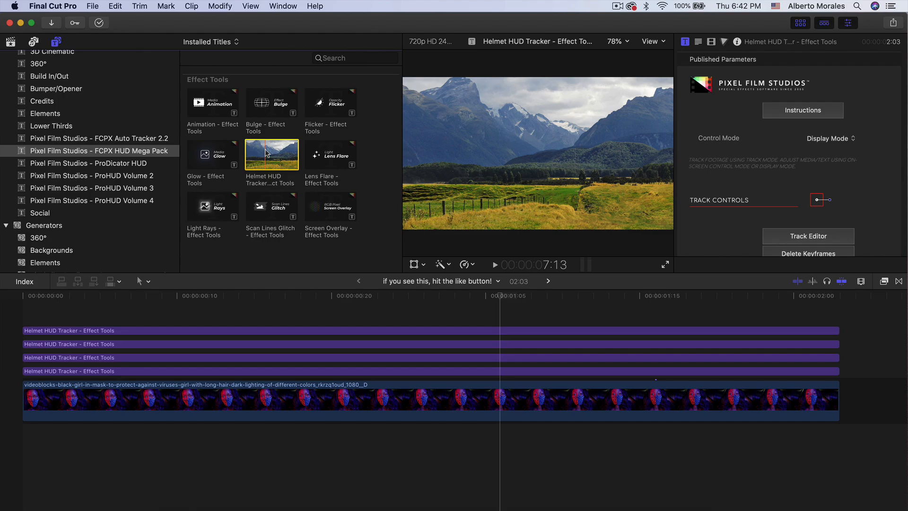
left_click(109, 164)
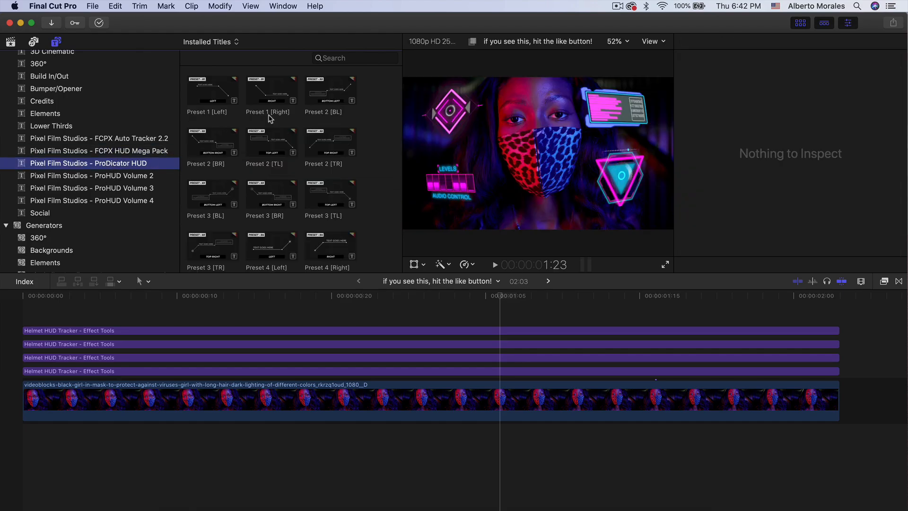
scroll(271, 121, "down", 1)
left_click(264, 137)
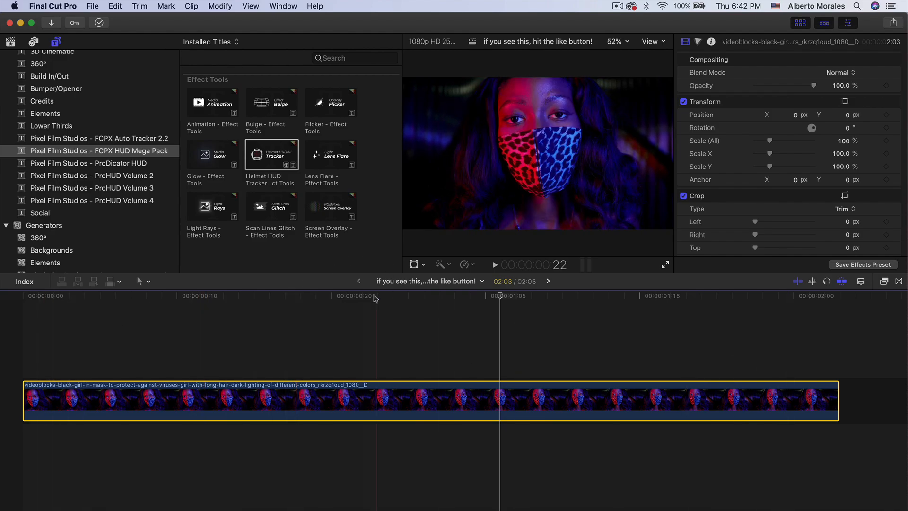
- Lay the Helmet HUD Tracker title over the masked-woman clip and cut off the excess past the clip's end
left_click_drag(373, 298, 360, 320)
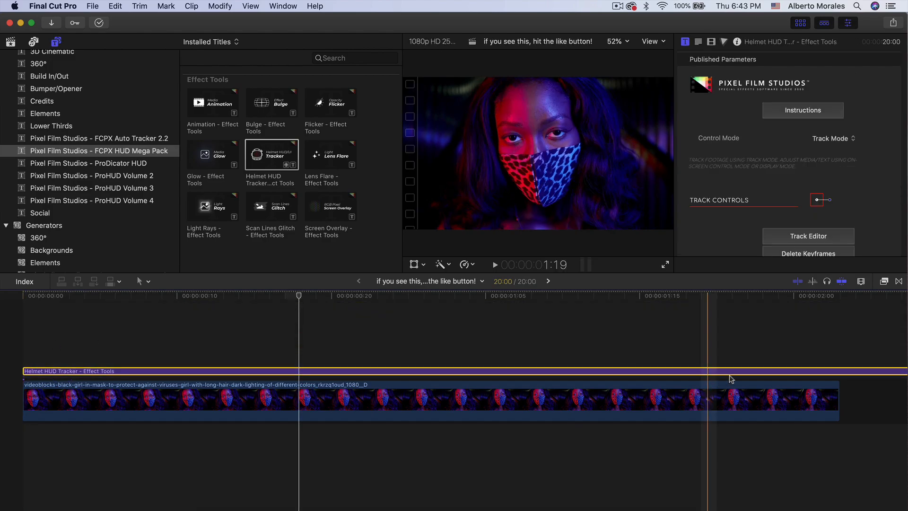
key("b")
left_click(841, 371)
key("a")
left_click(867, 372)
key("Delete")
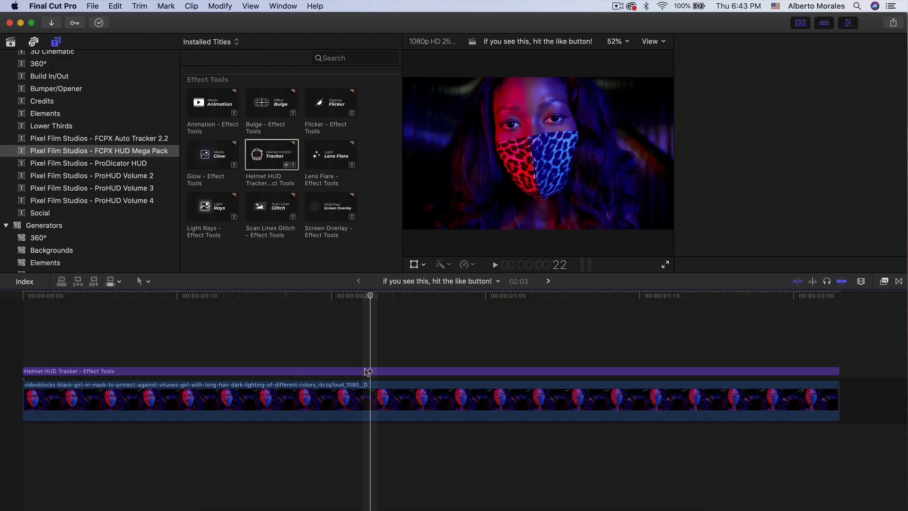
- Switch the Helmet HUD Tracker title's control mode to On-Screen Control Mode
left_click(370, 372)
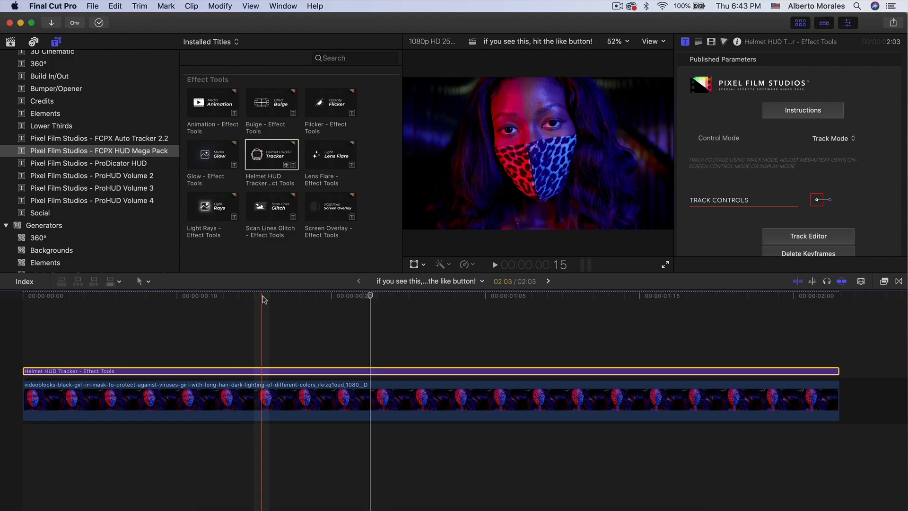
left_click(219, 371)
left_click(800, 22)
scroll(787, 151, "down", 5)
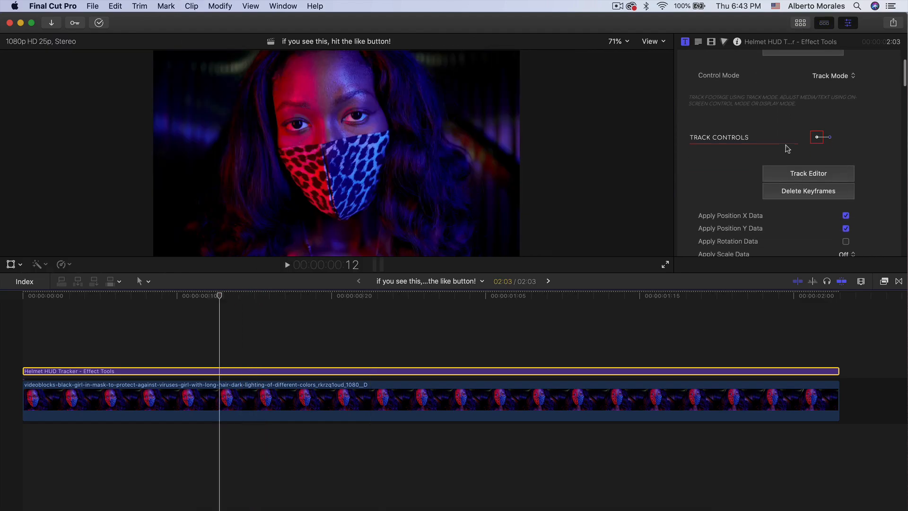
scroll(791, 172, "up", 3)
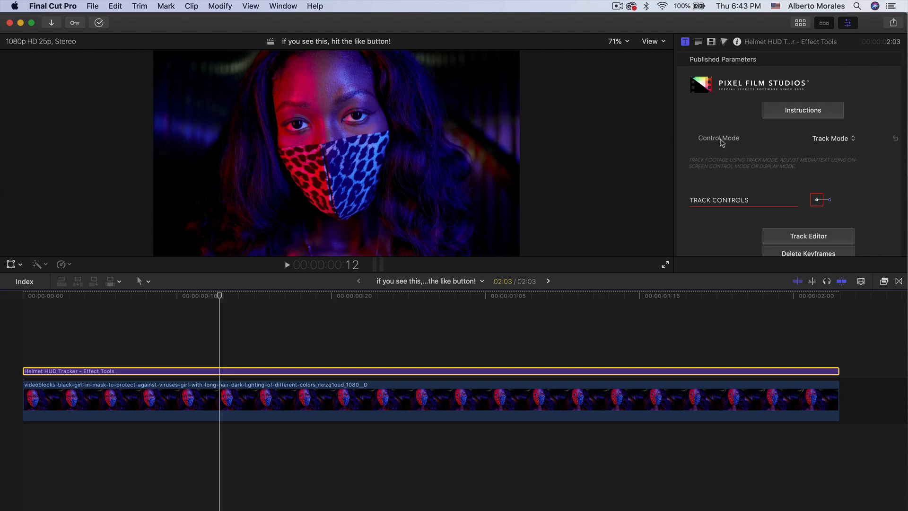
scroll(824, 148, "down", 2)
left_click(833, 108)
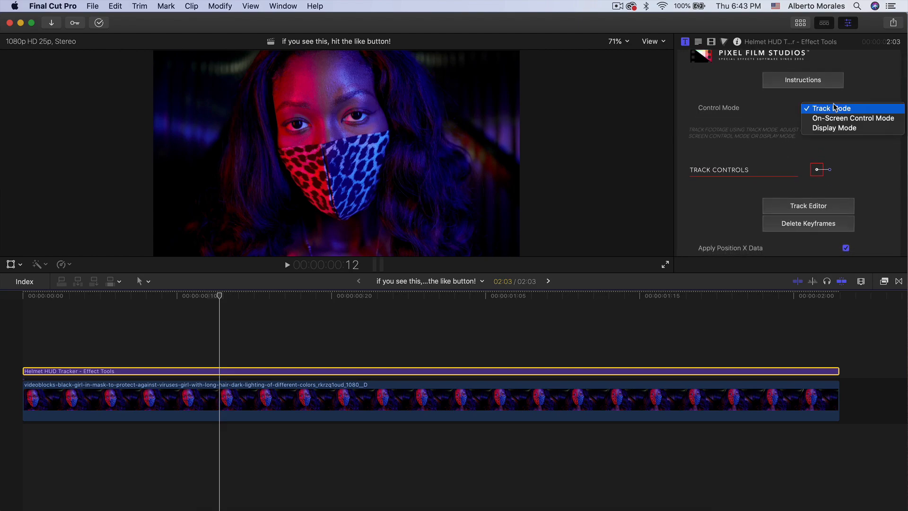
left_click(831, 108)
left_click(825, 109)
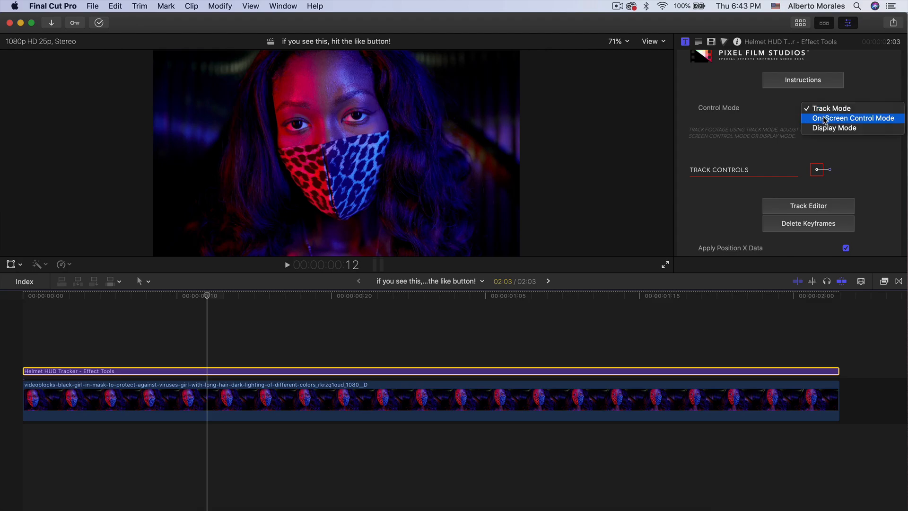
left_click(823, 118)
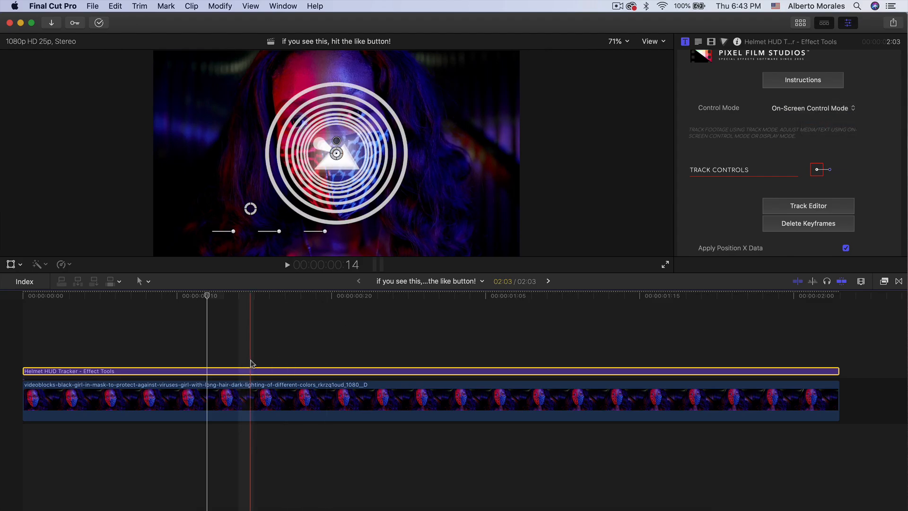
- Review the Helmet HUD Tracker title's track, drop zone and camera parameters
left_click_drag(211, 300, 34, 300)
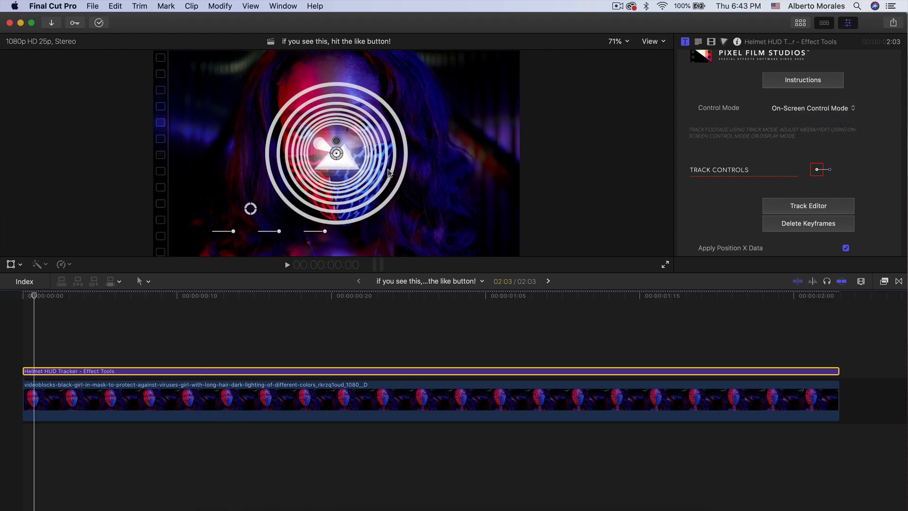
scroll(766, 163, "down", 10)
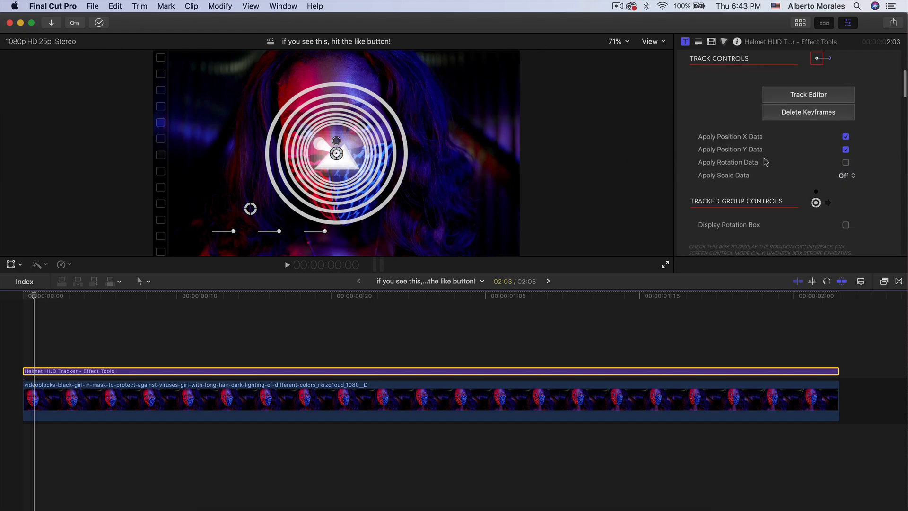
scroll(862, 163, "down", 10)
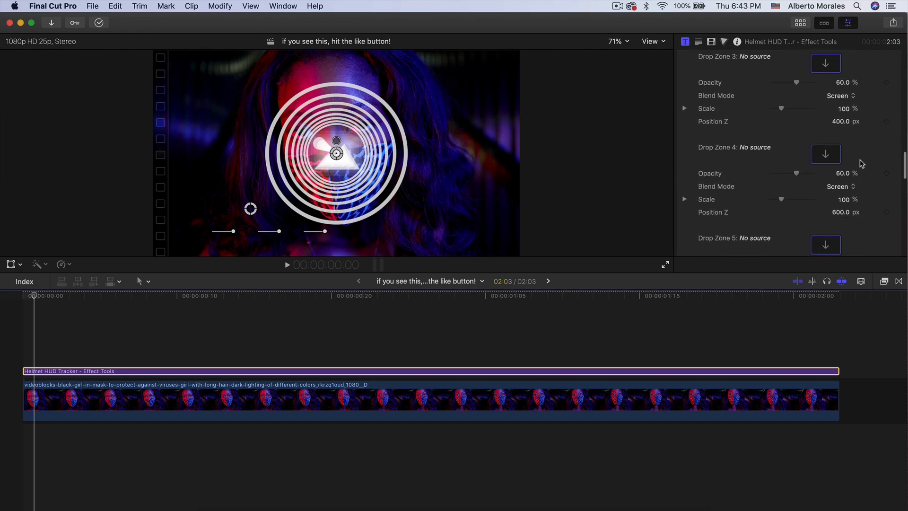
scroll(861, 163, "down", 5)
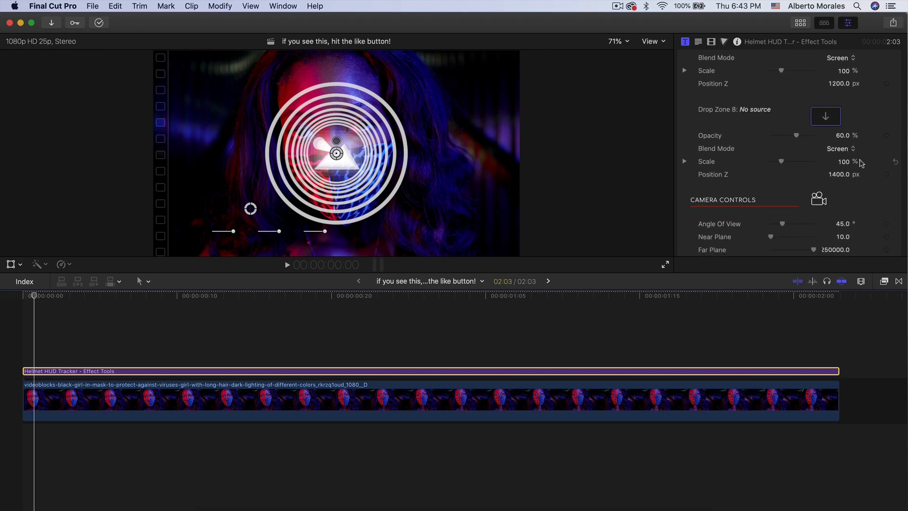
scroll(860, 161, "up", 15)
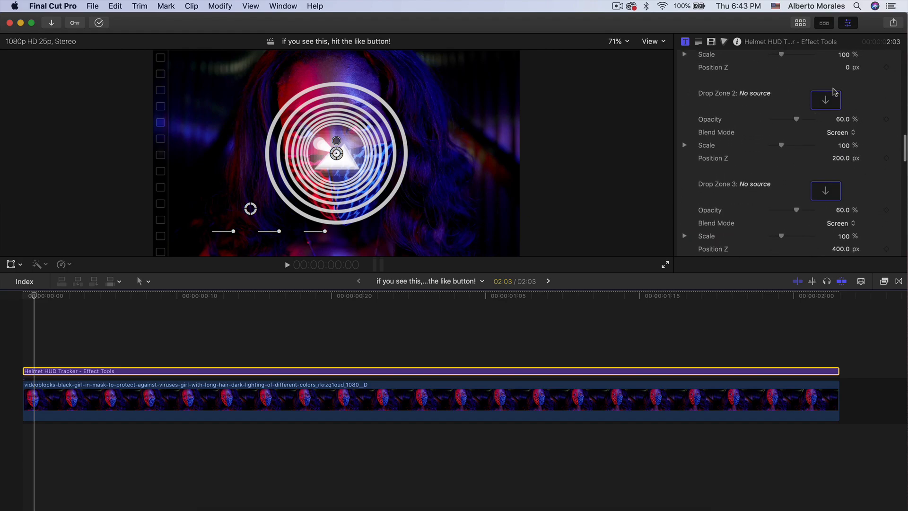
scroll(833, 114, "up", 6)
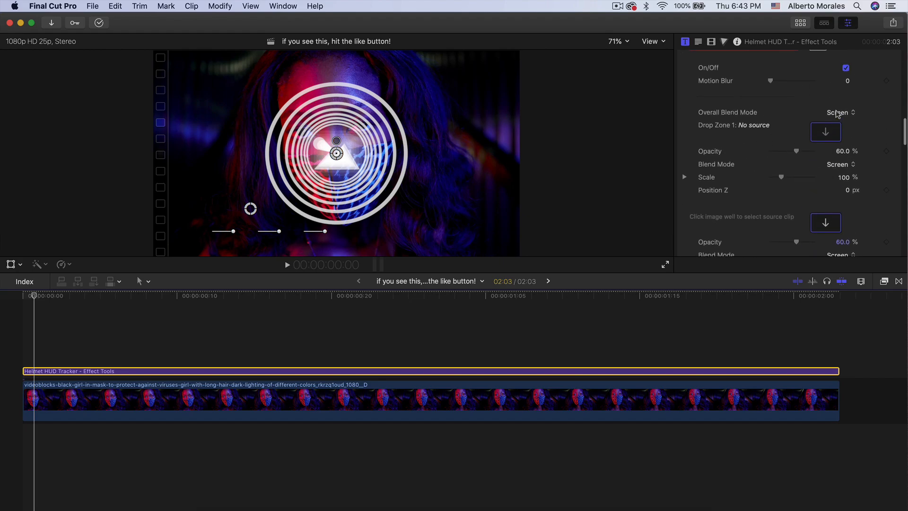
- Set the Helmet HUD Tracker title's control mode to Track Mode and open its Track Editor
left_click(818, 141)
left_click(826, 140)
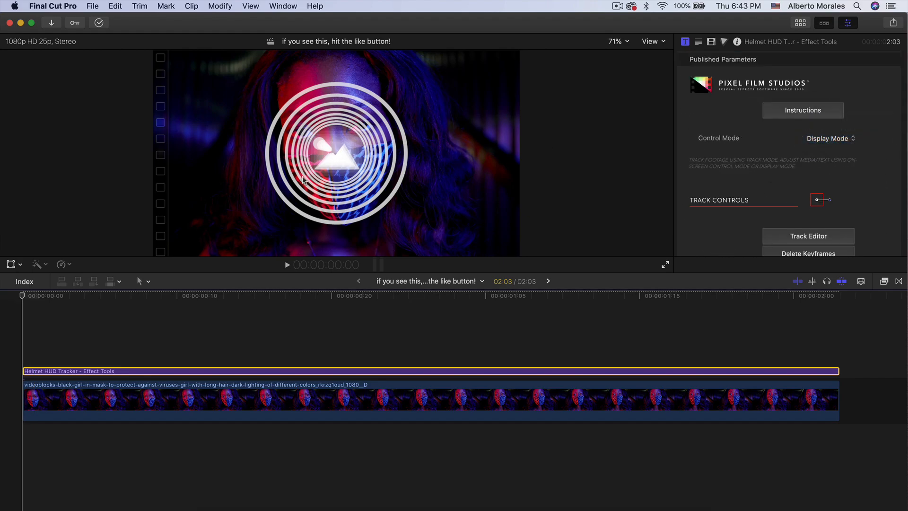
left_click(820, 142)
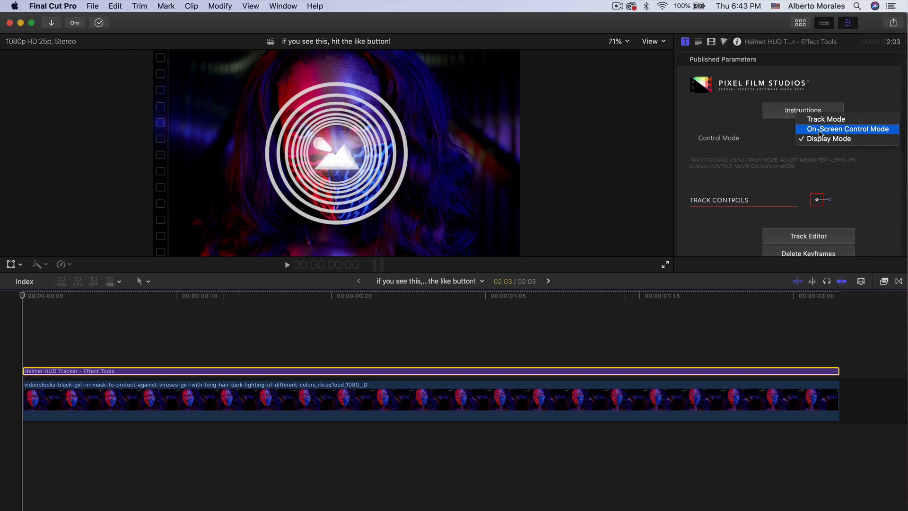
left_click(819, 130)
left_click(821, 139)
left_click(806, 128)
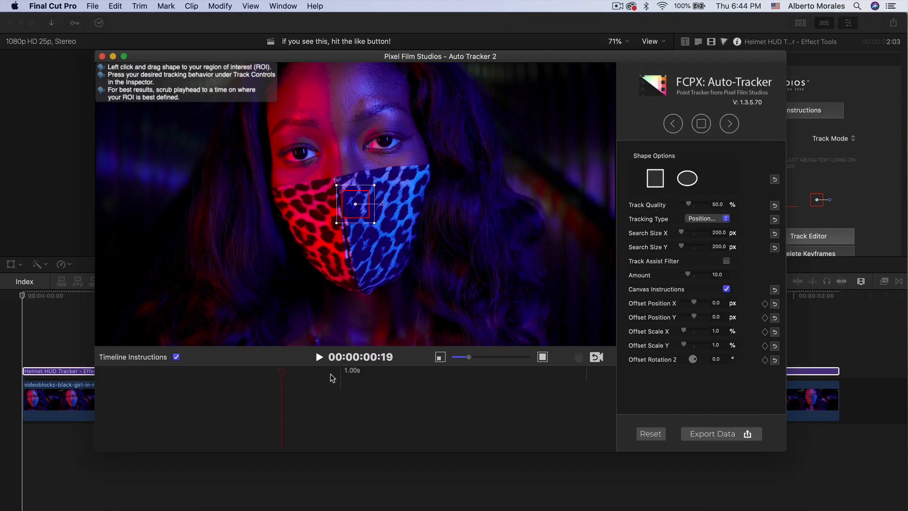
- Place the tracking shape over the woman's red-lit eye at the first frame, with Track Quality 100% and Tracking Type Position + Scale + Rotation
left_click_drag(344, 189, 309, 184)
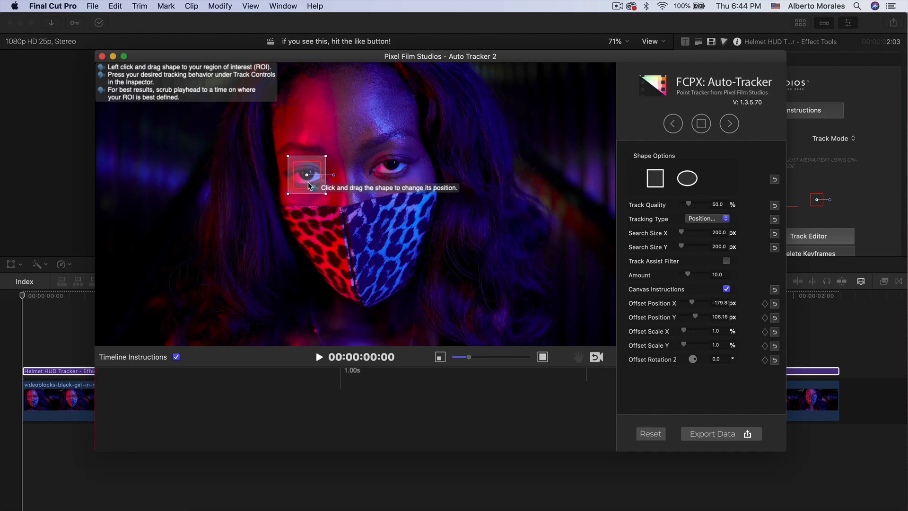
left_click(726, 261)
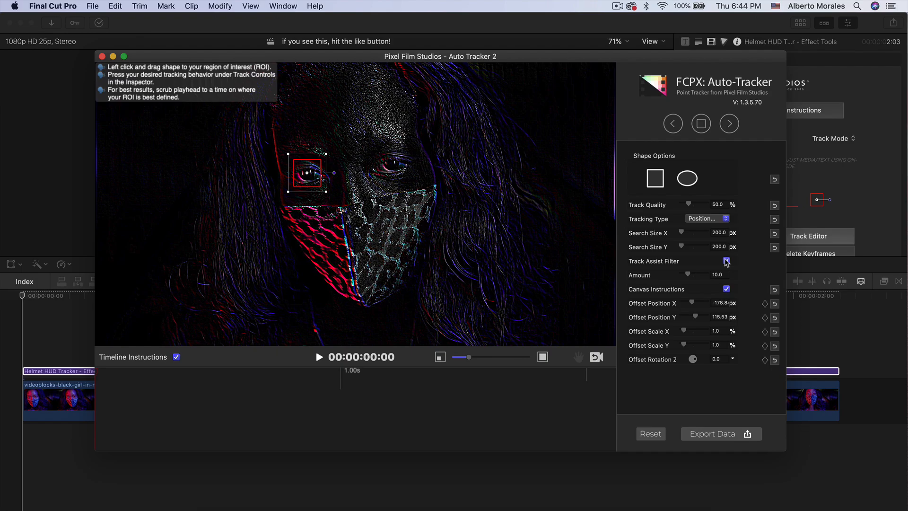
left_click(726, 261)
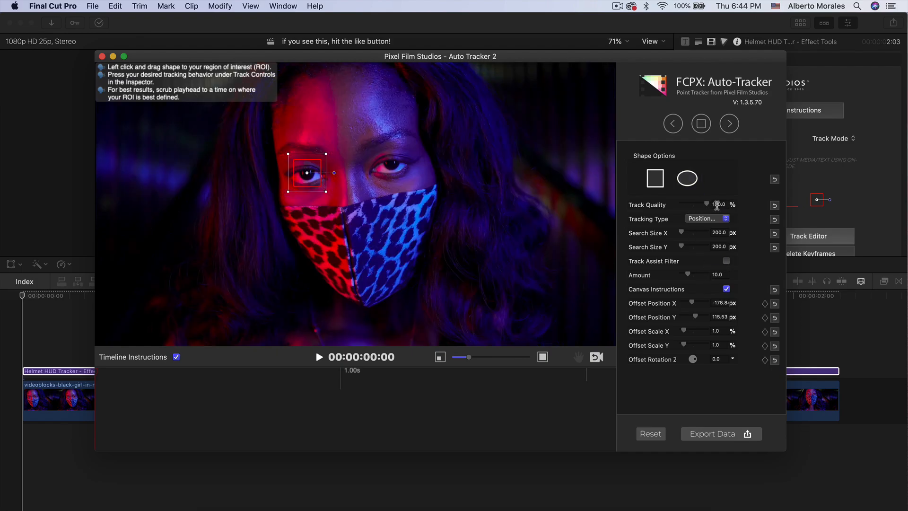
left_click(709, 219)
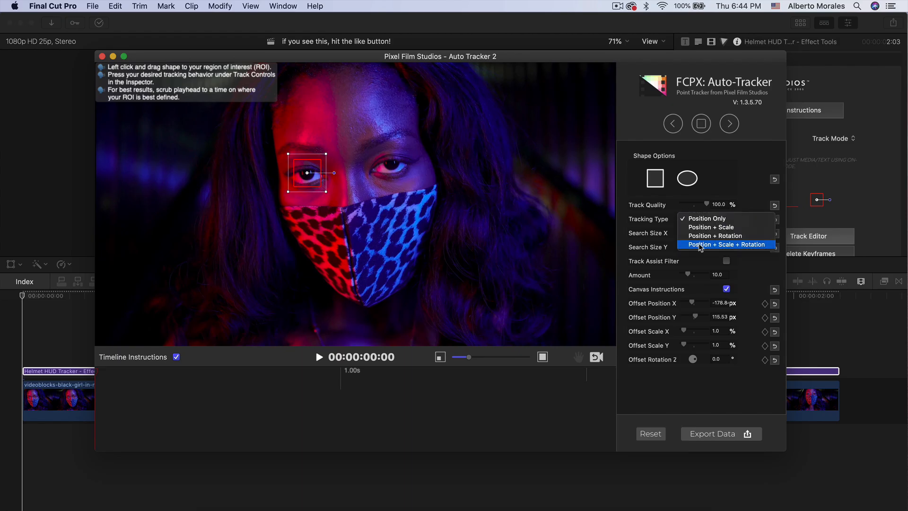
left_click(742, 247)
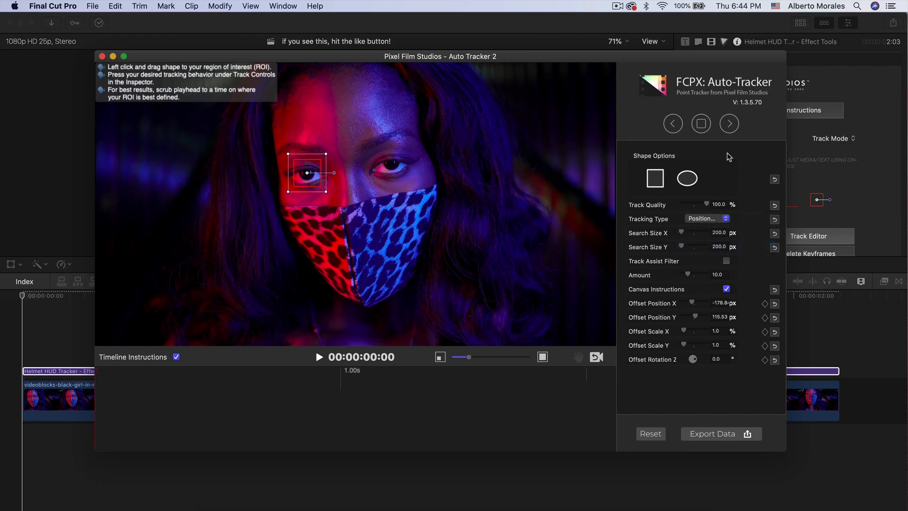
- Track the eye forward through the clip, export the tracking data, and set the title's control mode to Display Mode
left_click(729, 123)
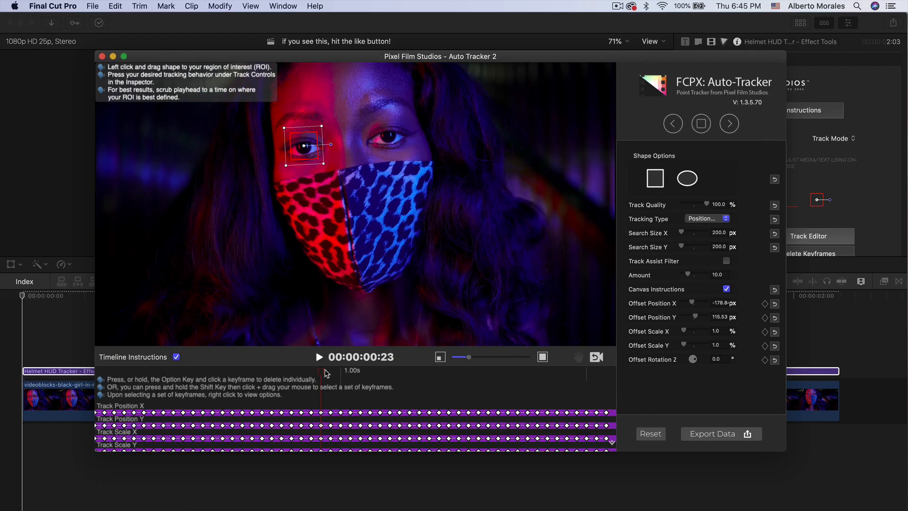
left_click_drag(326, 374, 547, 373)
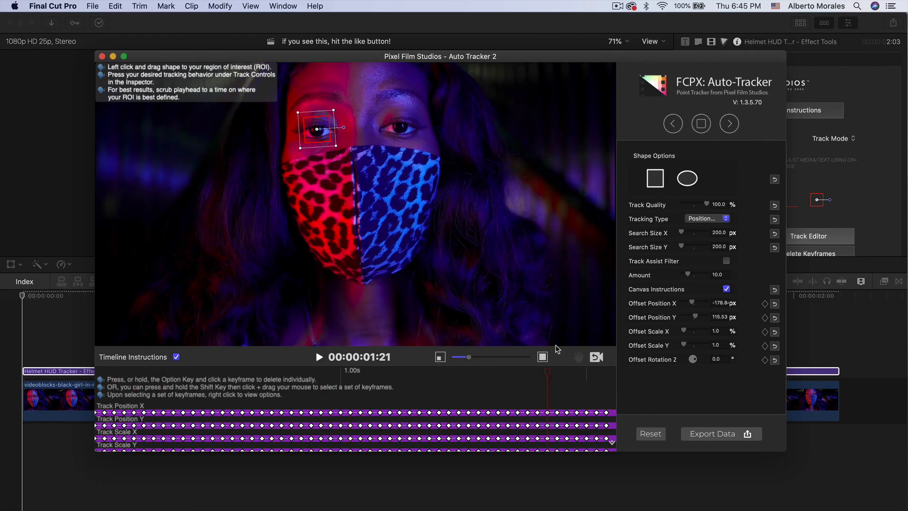
left_click(707, 436)
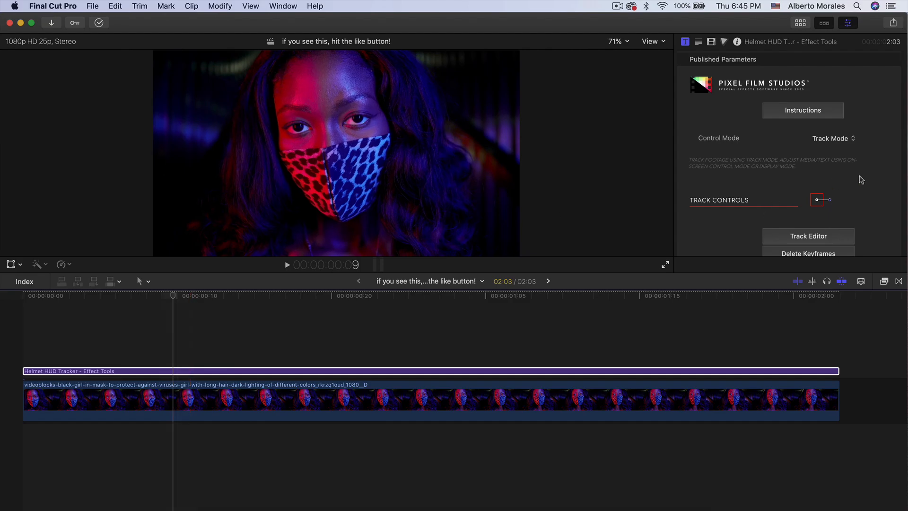
left_click(831, 108)
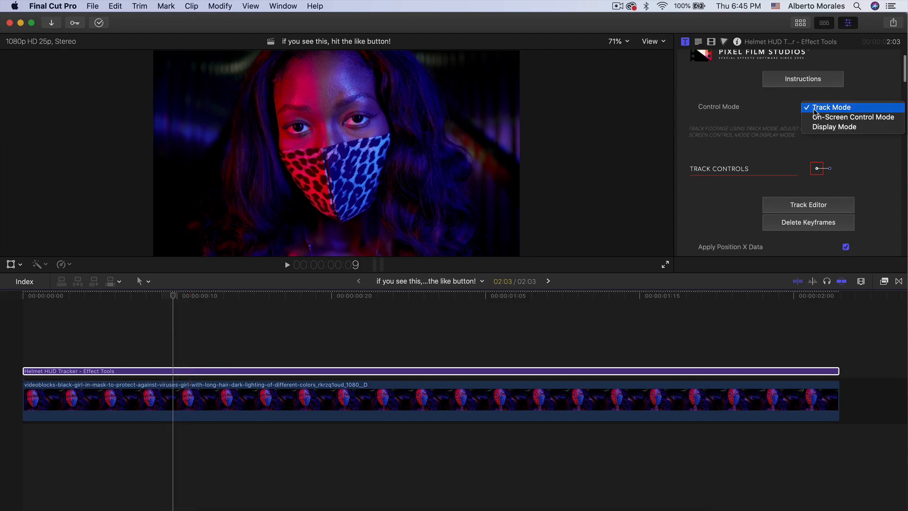
left_click(834, 127)
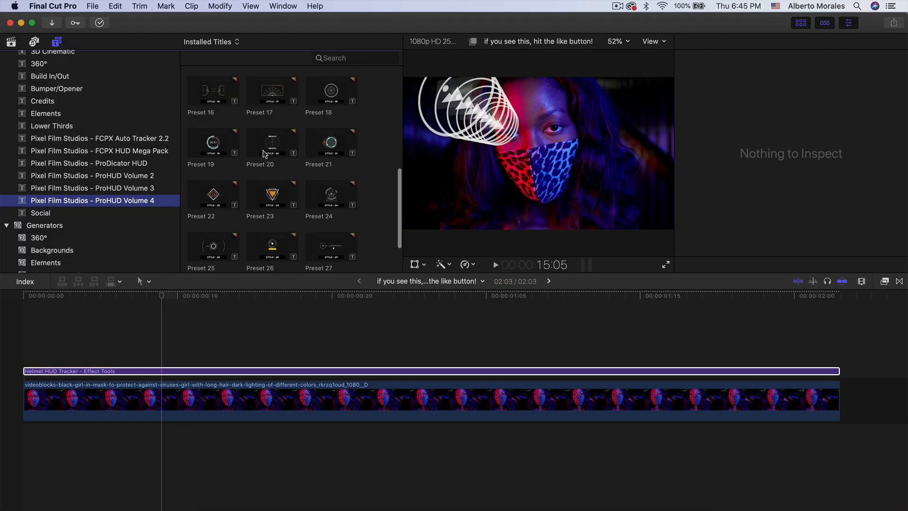
- Lay ProHUD Volume 4's Preset 20 above the Helmet HUD Tracker title from the clip's start and cut off the excess past its end
left_click(273, 146)
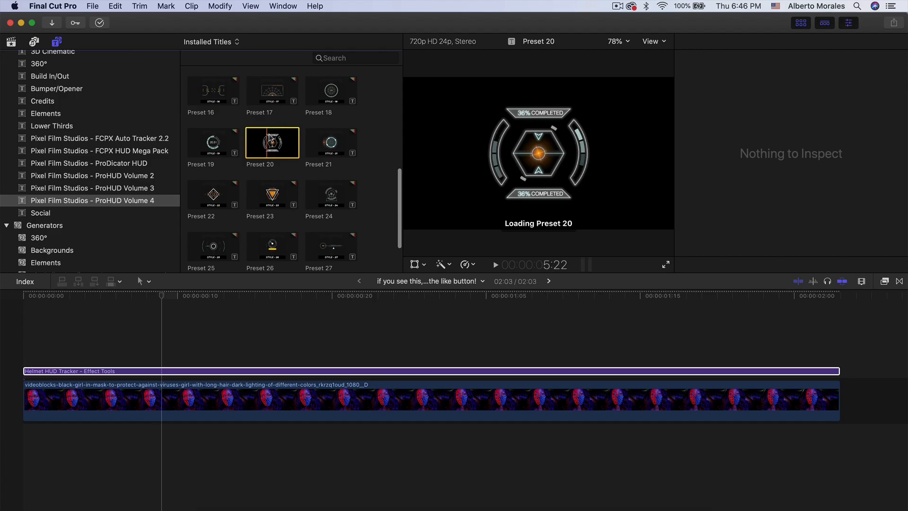
left_click_drag(269, 139, 71, 349)
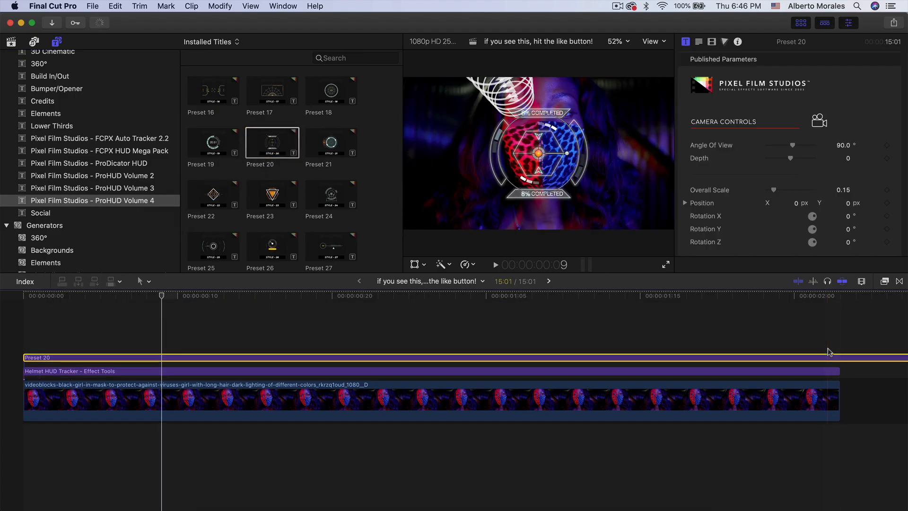
key("super+b")
left_click_drag(842, 345, 871, 401)
key("BackSpace")
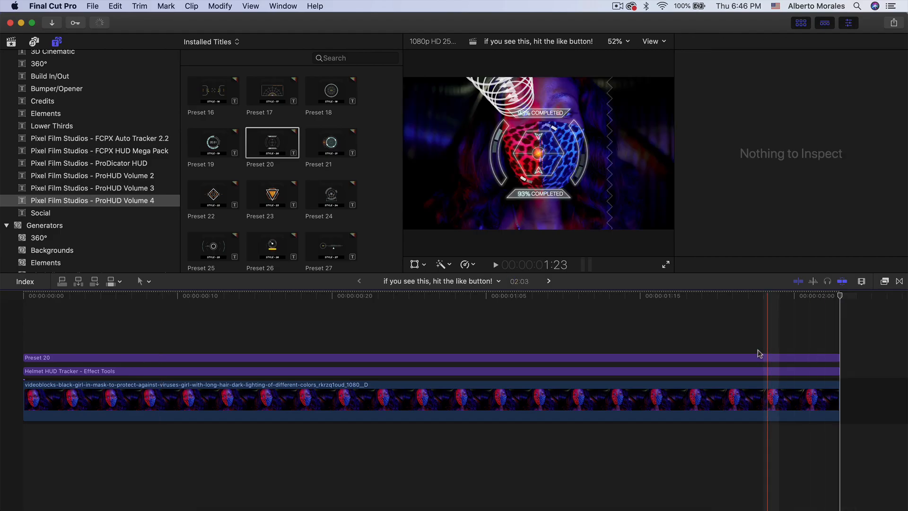
- Turn the Preset 20 title into a compound clip named 01 in the FCPX HUD Racing Effect event
left_click(279, 357)
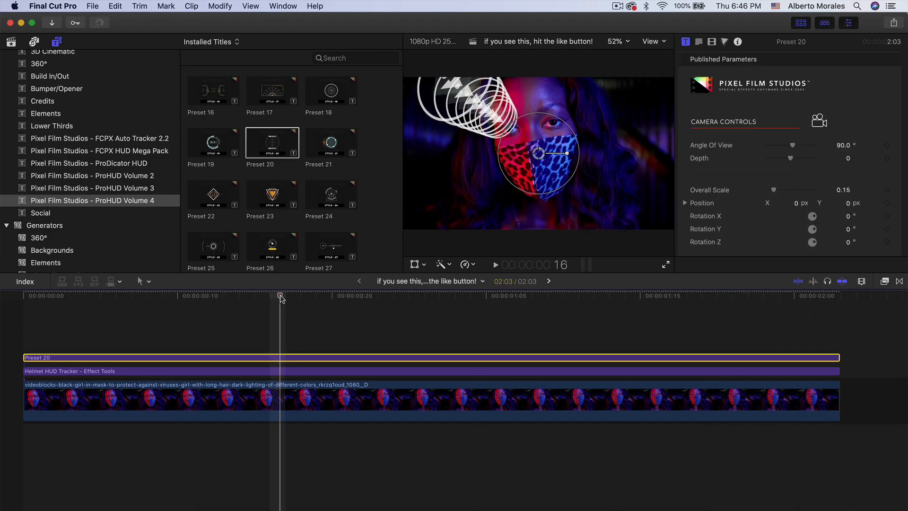
left_click_drag(302, 294, 205, 293)
right_click(392, 358)
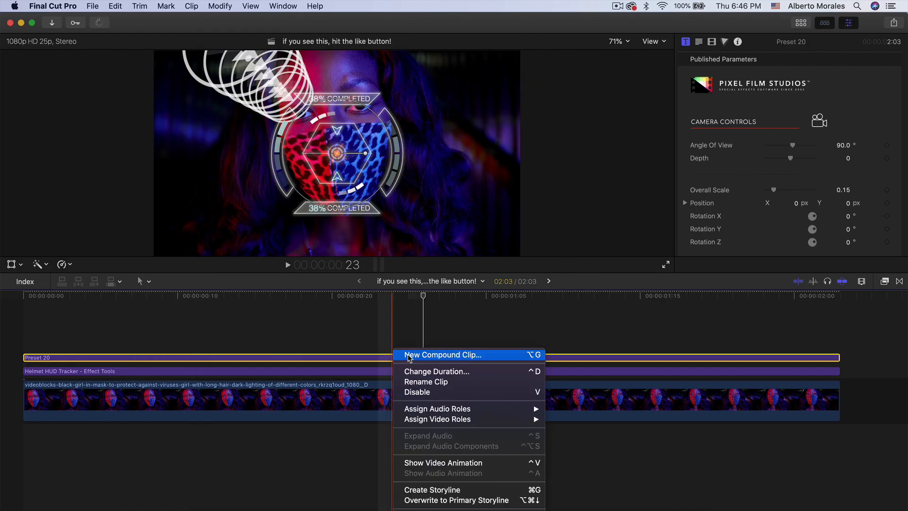
left_click(406, 355)
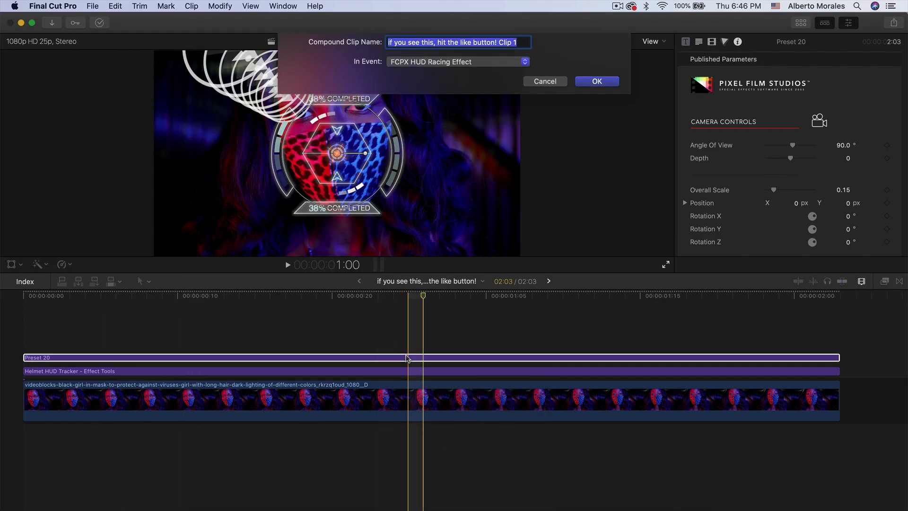
type("9")
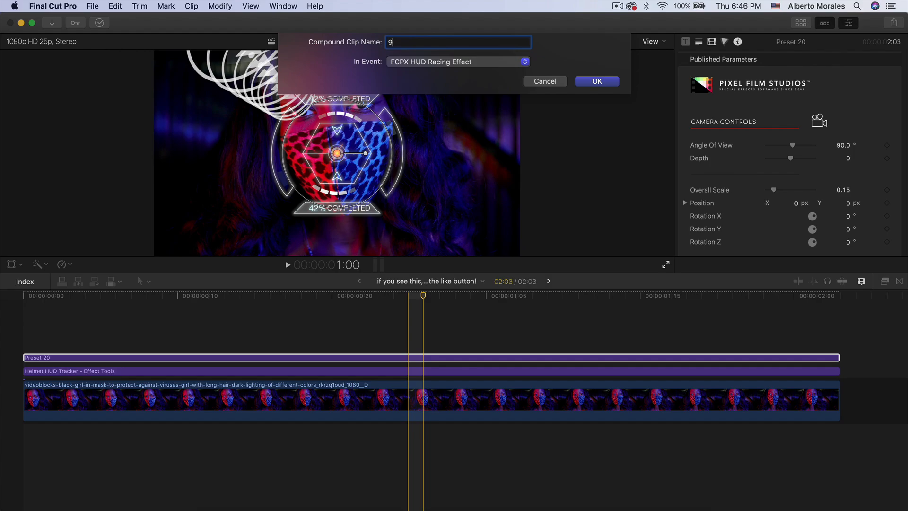
key("Return")
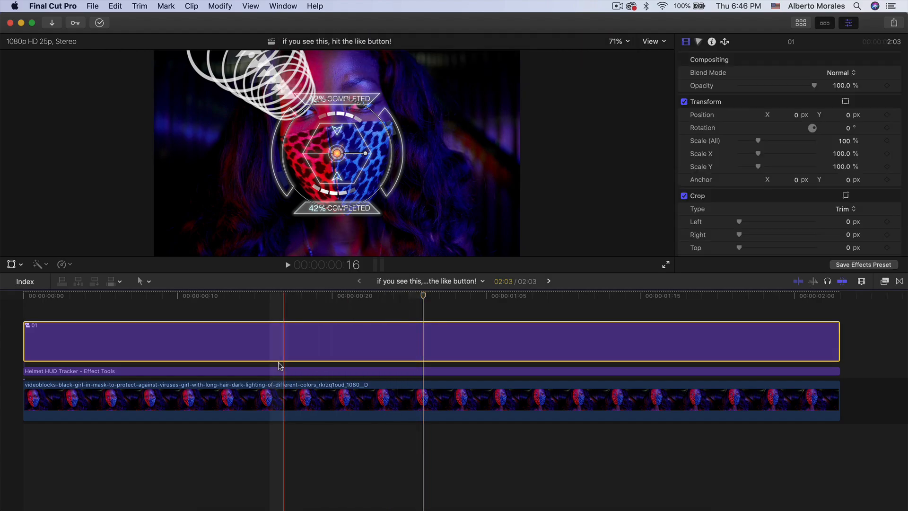
- Assign compound clip 01 to Drop Zone 1 of the Helmet HUD Tracker title
left_click(408, 373)
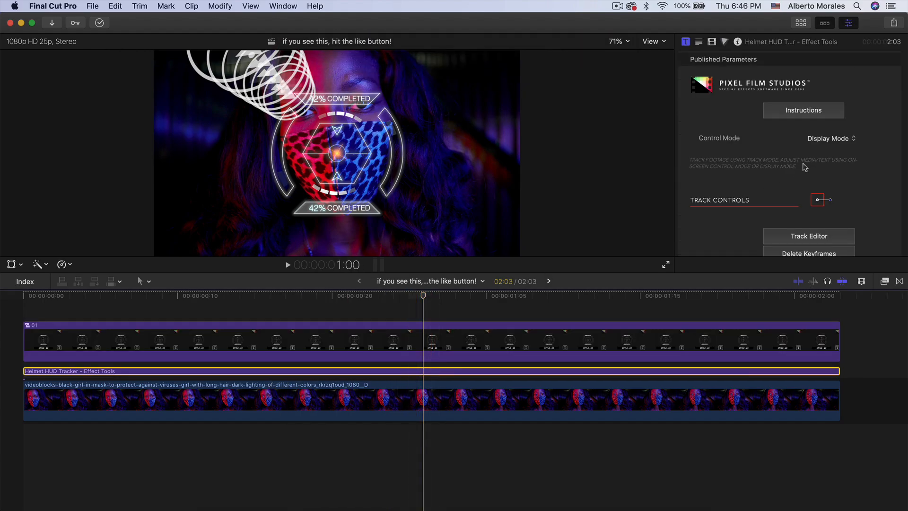
scroll(803, 168, "down", 10)
scroll(808, 167, "down", 5)
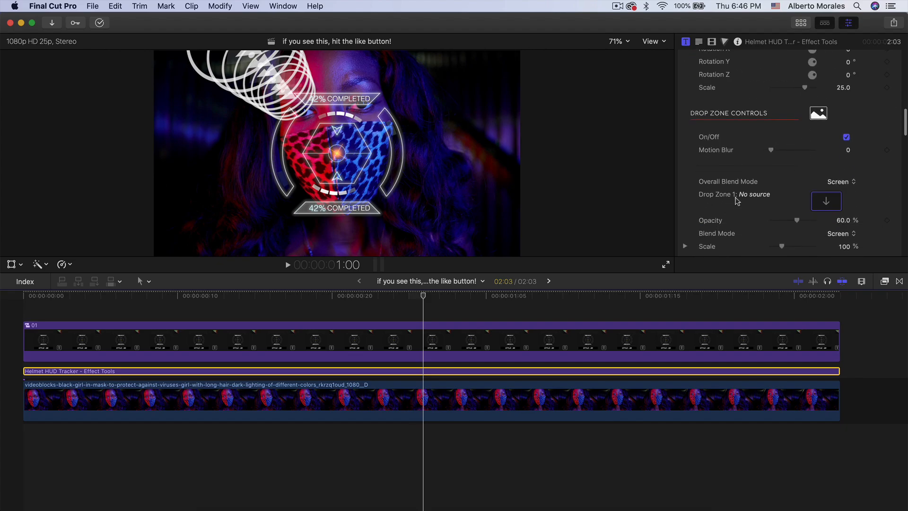
scroll(736, 201, "down", 2)
left_click(826, 158)
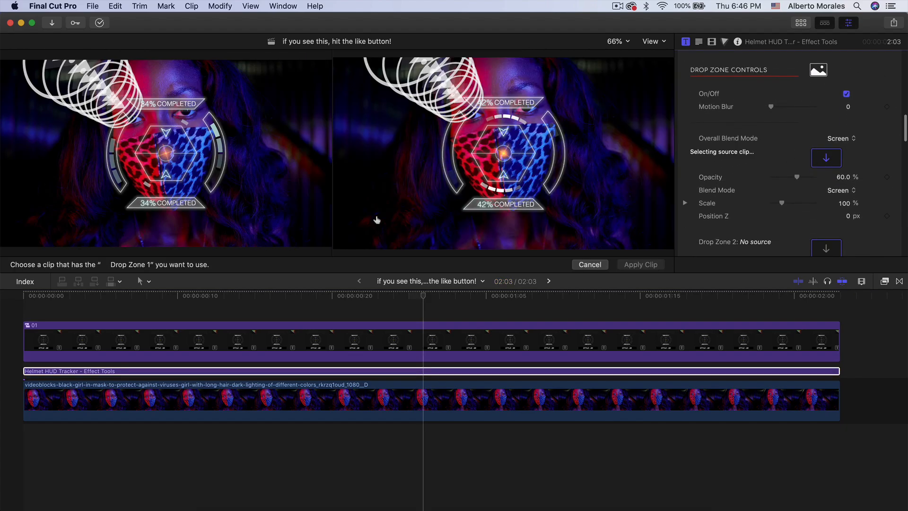
left_click(308, 341)
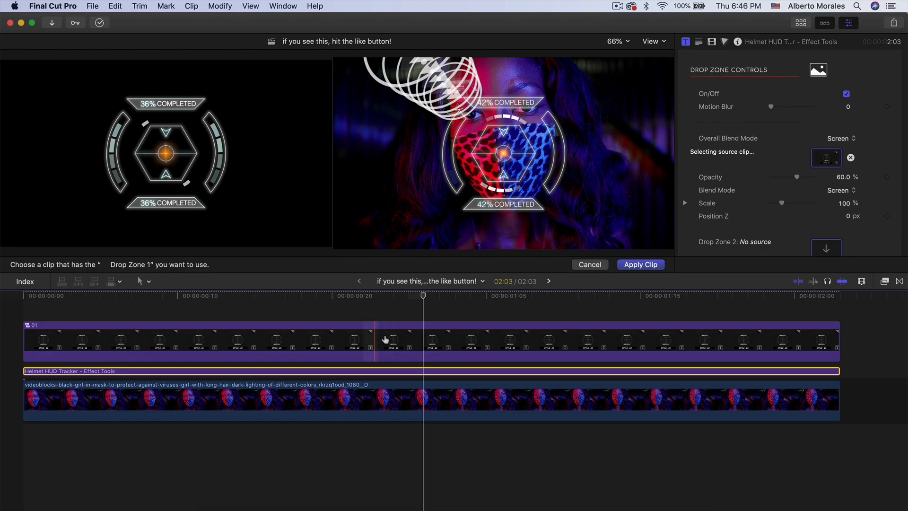
left_click(640, 264)
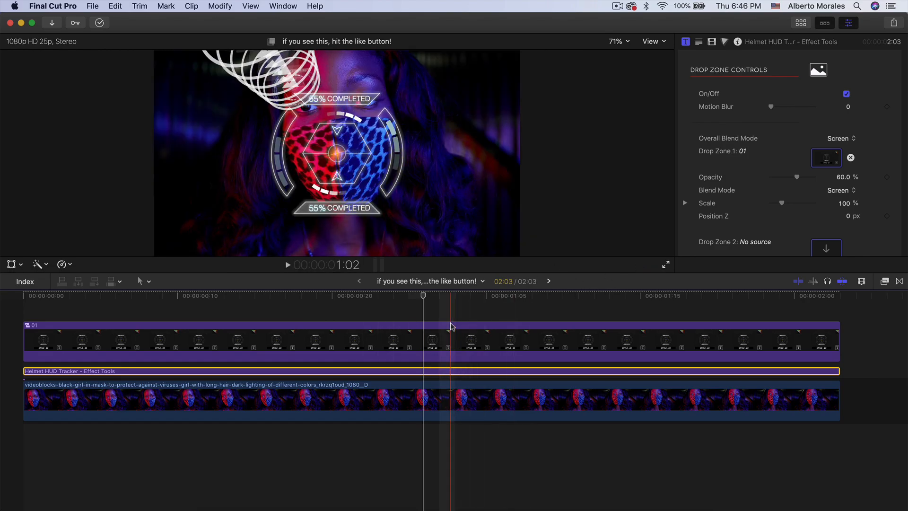
- Delete compound clip 01 from the timeline and move the playhead back near the clip's start
left_click(422, 342)
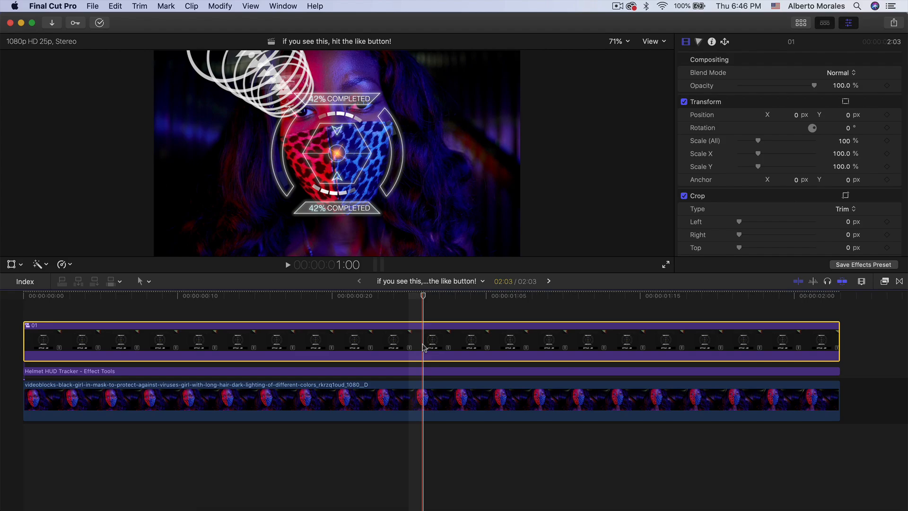
key("Delete")
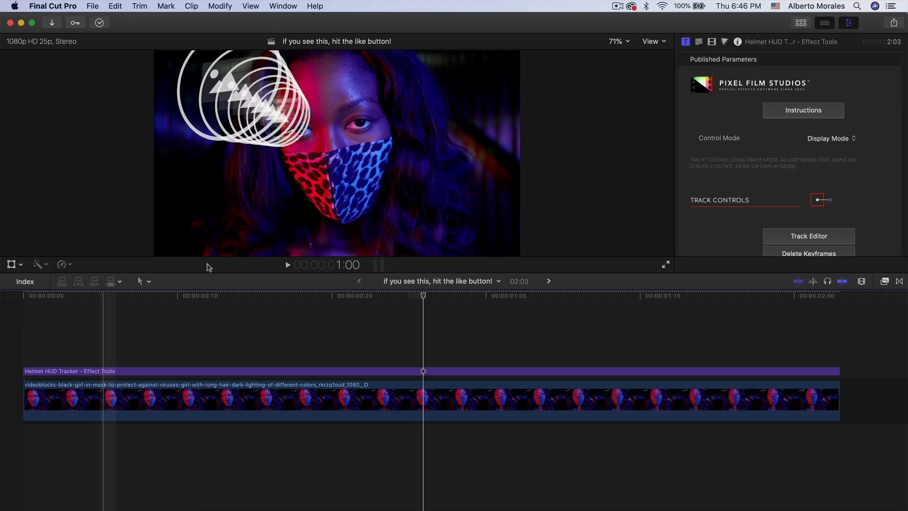
left_click(80, 312)
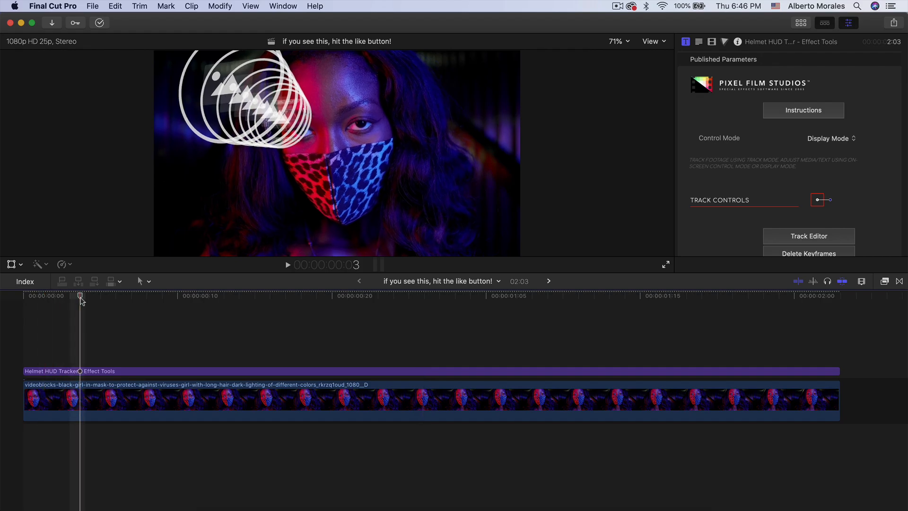
- Set the opacity of the empty drop zones from Drop Zone 2 onward to 0% and play the tracked HUD
scroll(685, 209, "down", 10)
scroll(687, 210, "down", 10)
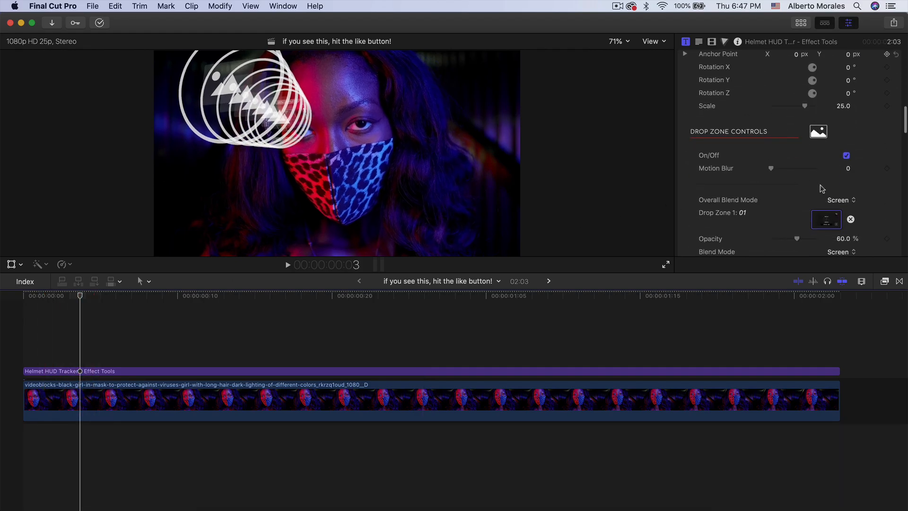
scroll(784, 160, "down", 2)
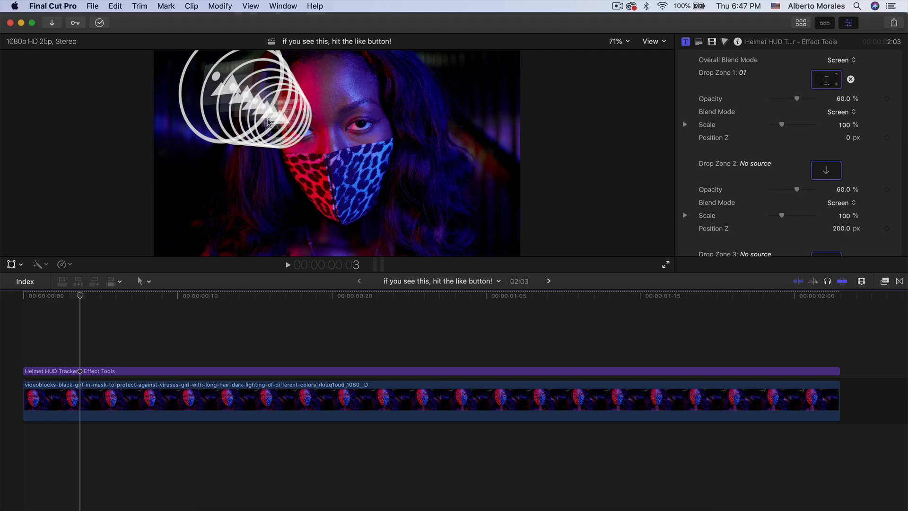
scroll(780, 156, "down", 2)
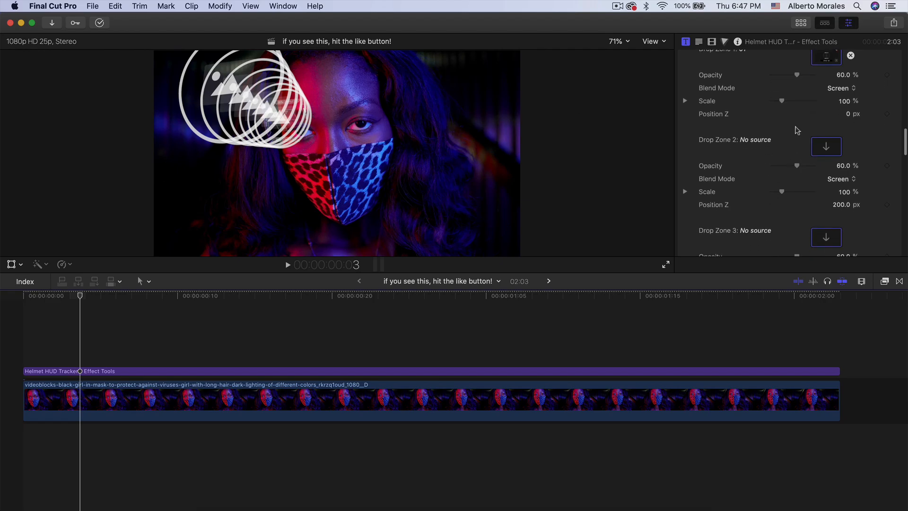
left_click_drag(797, 176, 742, 168)
scroll(750, 178, "down", 5)
scroll(758, 202, "down", 4)
scroll(741, 165, "down", 3)
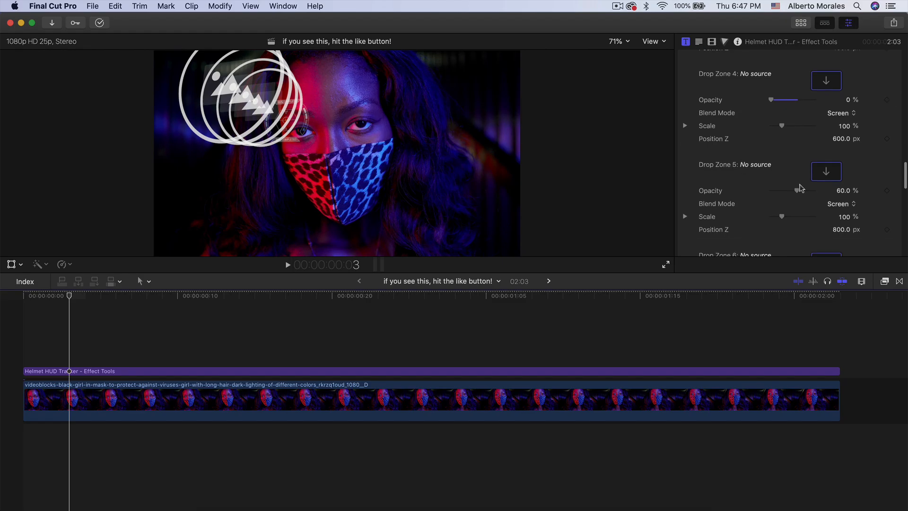
scroll(748, 193, "down", 2)
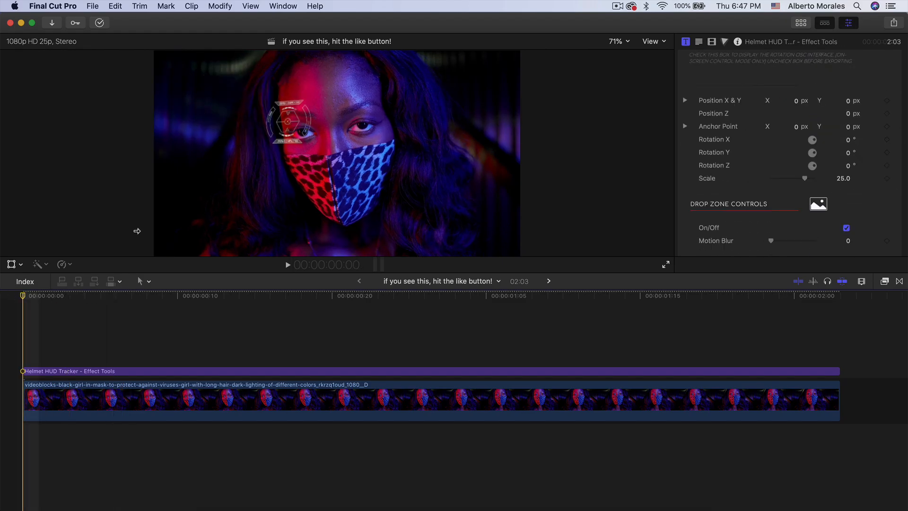
key("space")
key("space")
- Set Drop Zone 1 to 100% opacity with the Lighten blend mode and enlarge its scale
scroll(803, 171, "down", 6)
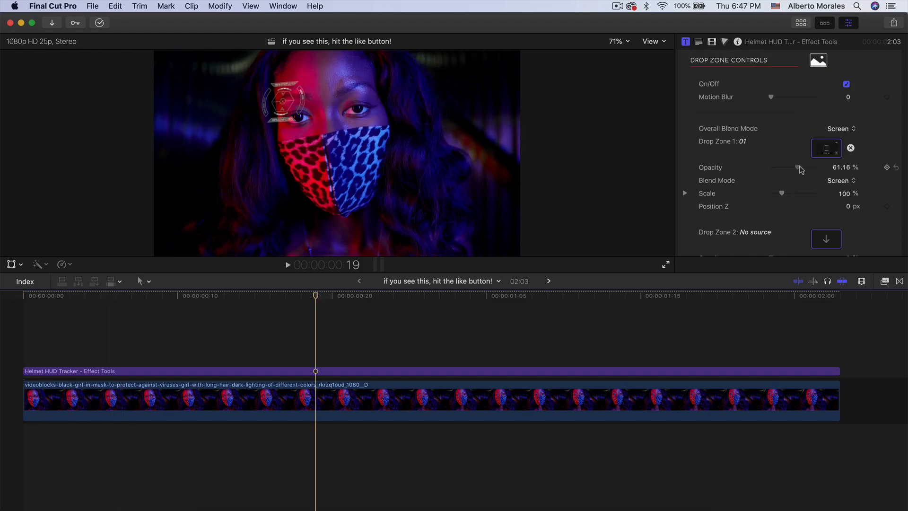
left_click(841, 180)
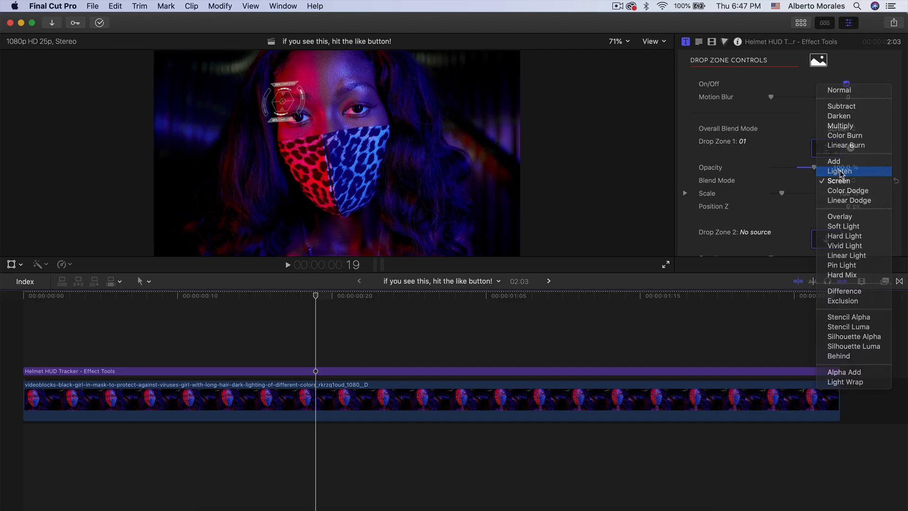
left_click(840, 171)
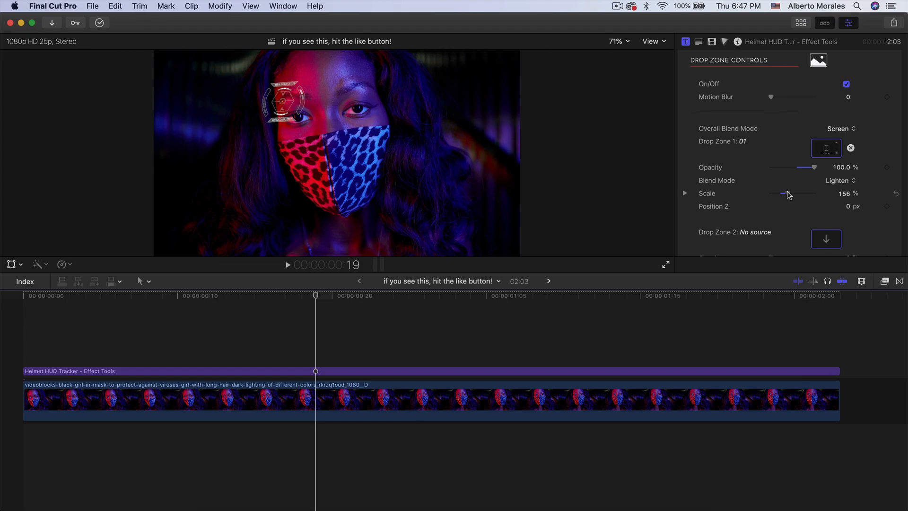
left_click_drag(788, 194, 788, 194)
- Move the tracked group beside the woman's face at X -0.23 px, Y 0.06 px and set its scale to 38.2
scroll(804, 191, "up", 5)
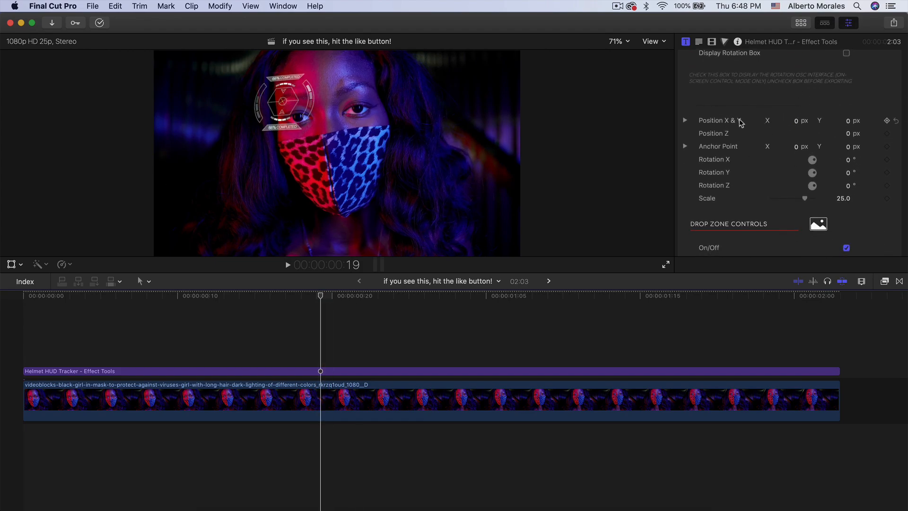
scroll(786, 126, "up", 2)
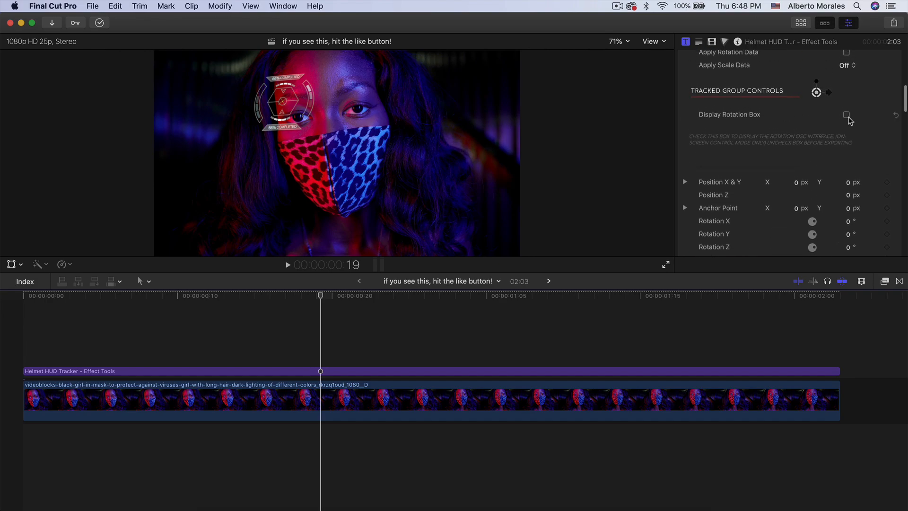
scroll(790, 150, "down", 2)
mouse_move(797, 127)
left_mouse_down()
mouse_move(829, 127)
mouse_move(779, 126)
mouse_move(805, 127)
mouse_move(789, 127)
left_mouse_up()
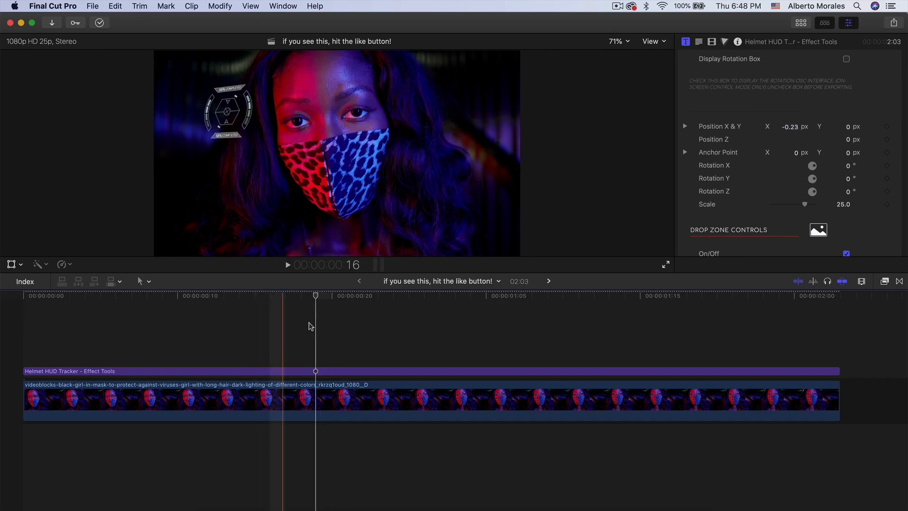
left_click_drag(312, 297, 268, 303)
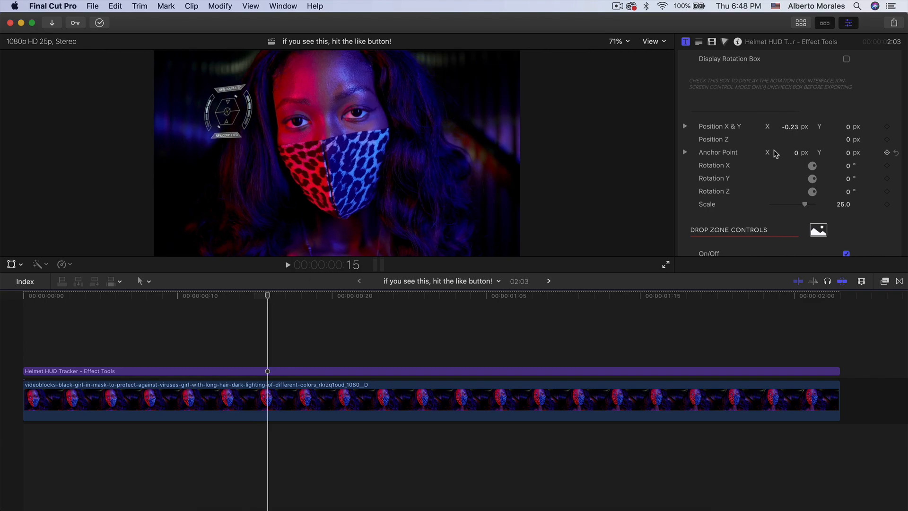
left_click_drag(848, 127, 847, 132)
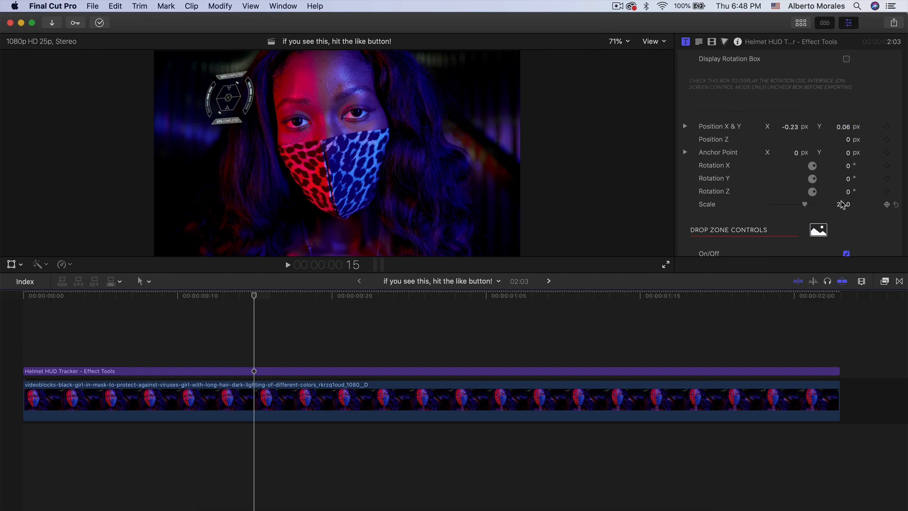
left_click_drag(804, 203, 843, 199)
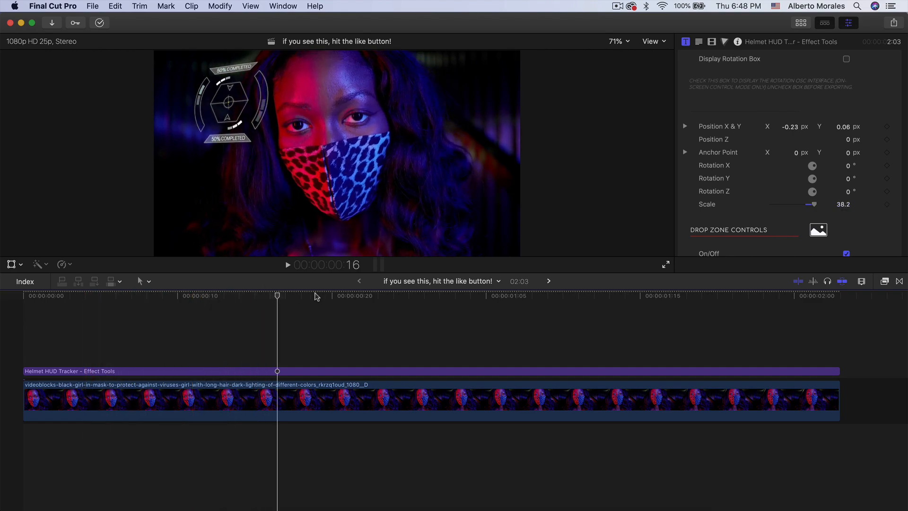
- Open compound clip 01 from the FCPX HUD Racing Effect event and select its Preset 20 title
left_click(346, 370)
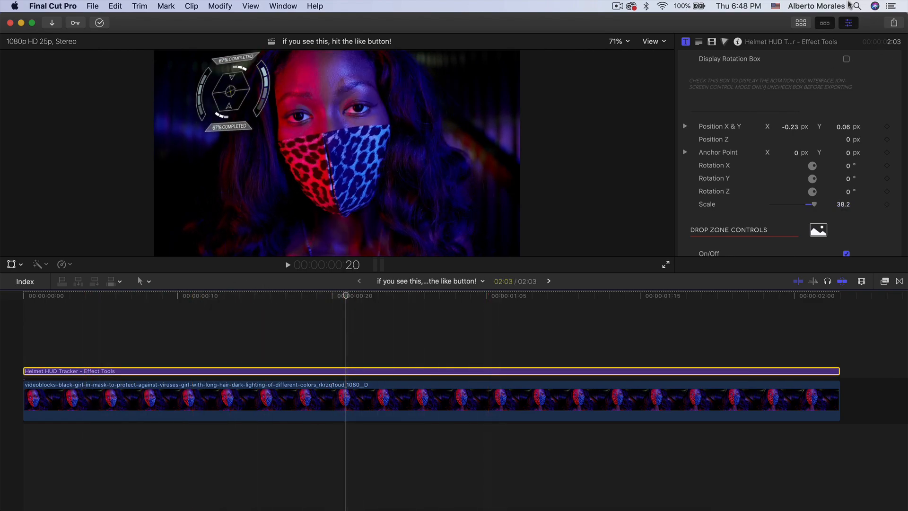
key("alt+super+1")
key("super+1")
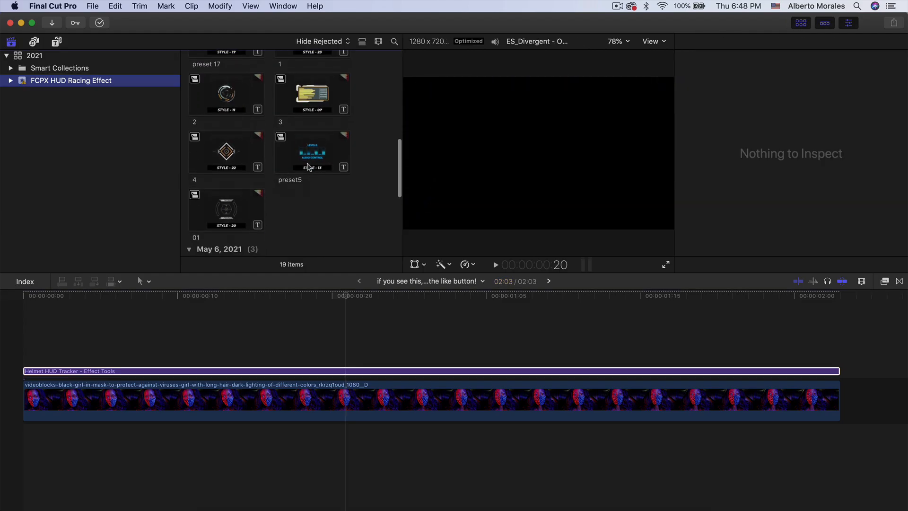
scroll(284, 165, "down", 3)
left_click(226, 128)
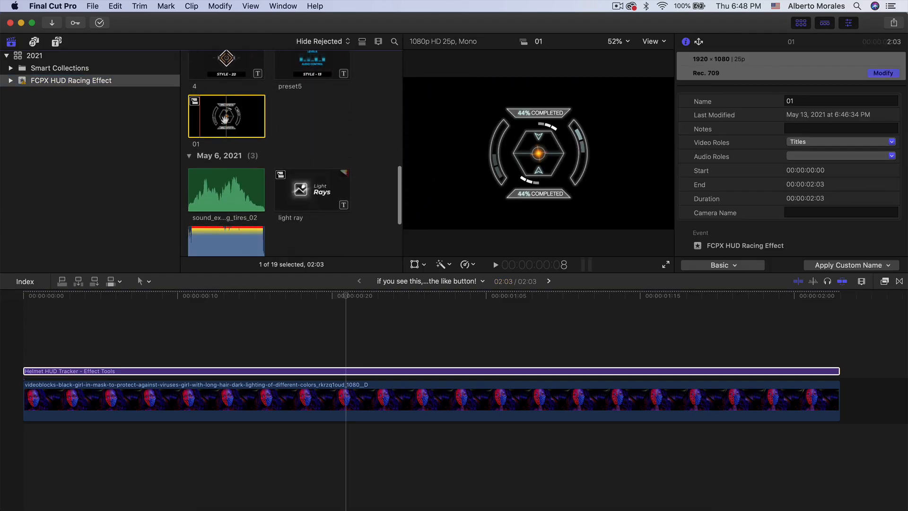
double_click(219, 116)
left_click(169, 406)
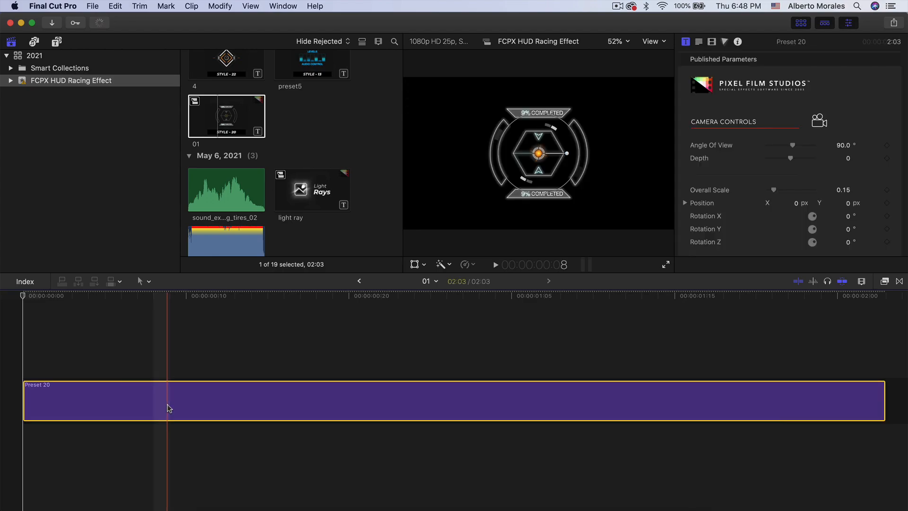
left_click(265, 296)
key("ctrl+super+1")
- Recolor the Preset 20 HUD by changing Color 1 to magenta and Color 2 to a pinkish magenta
scroll(771, 183, "down", 5)
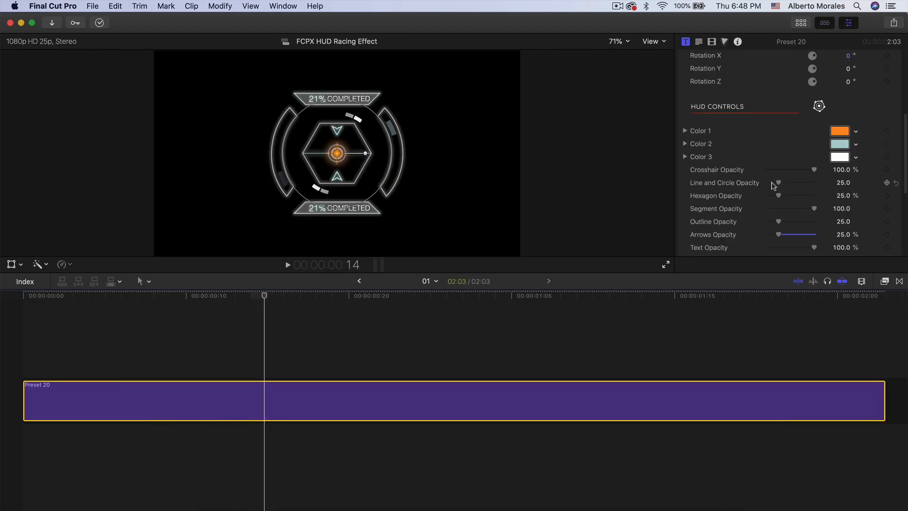
left_click(840, 132)
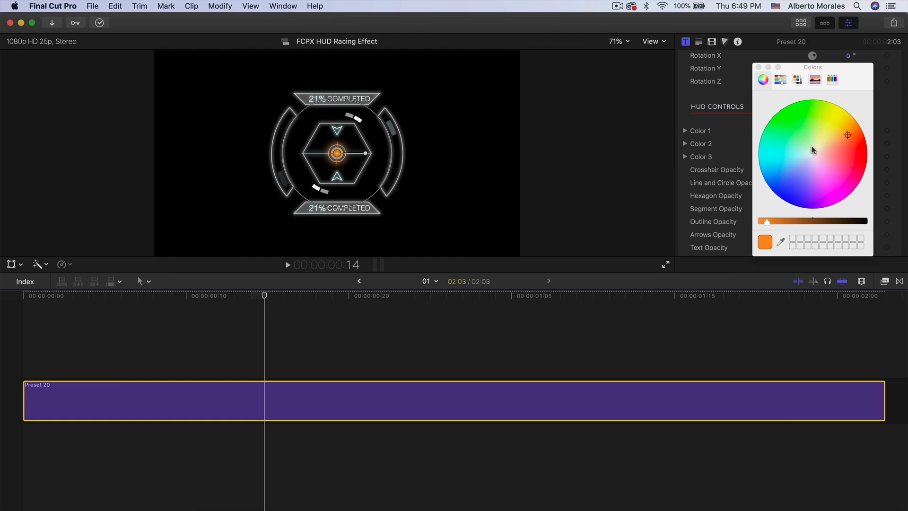
left_click_drag(847, 138, 839, 182)
left_click(868, 123)
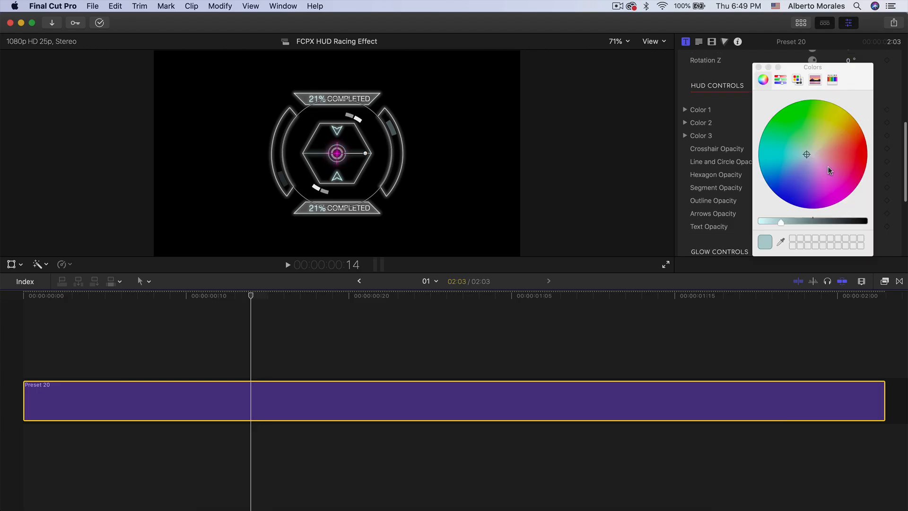
left_click_drag(828, 169, 856, 188)
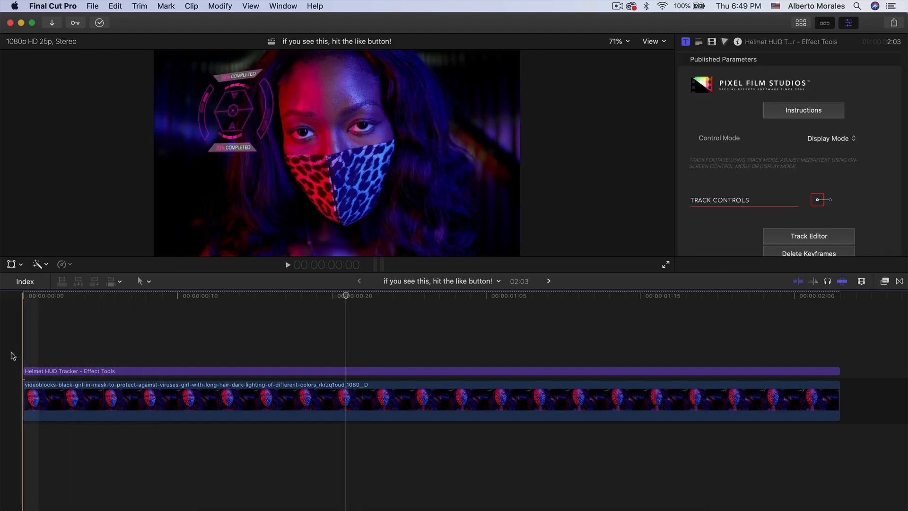
- Duplicate the Helmet HUD Tracker title directly above itself and set the copy's tracked group Y position to -0.33 px
left_click(149, 371)
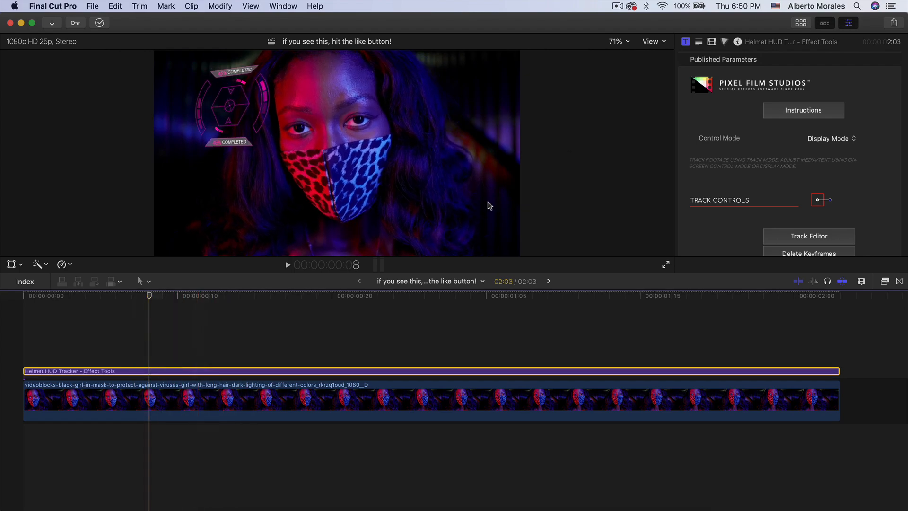
left_click_drag(205, 367, 206, 350)
left_click(210, 296)
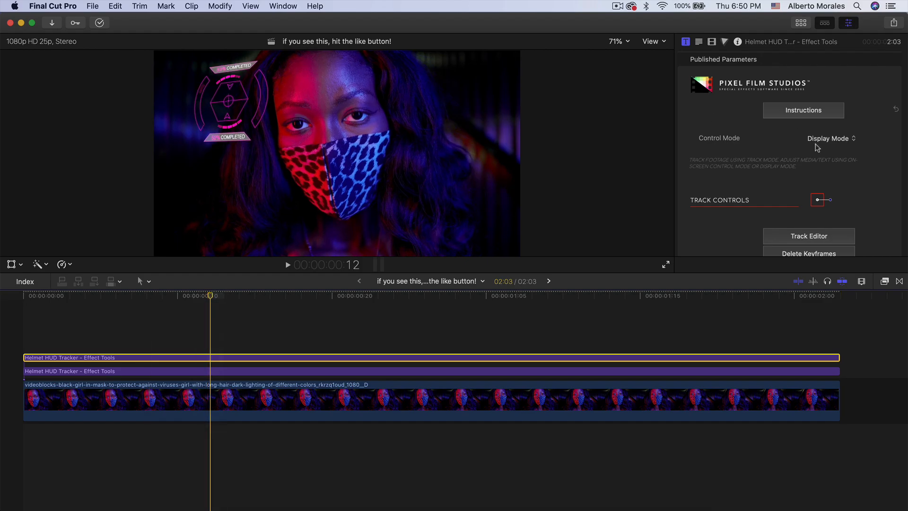
scroll(822, 183, "down", 10)
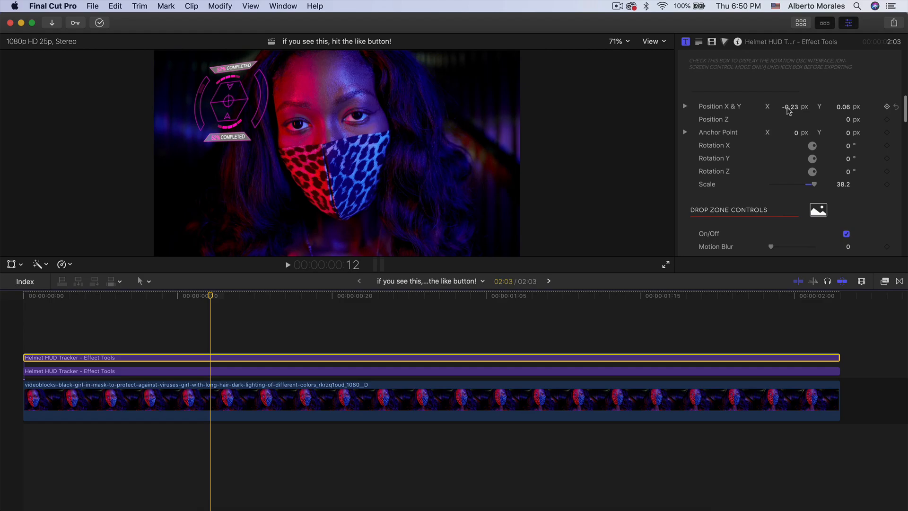
left_click_drag(843, 106, 843, 104)
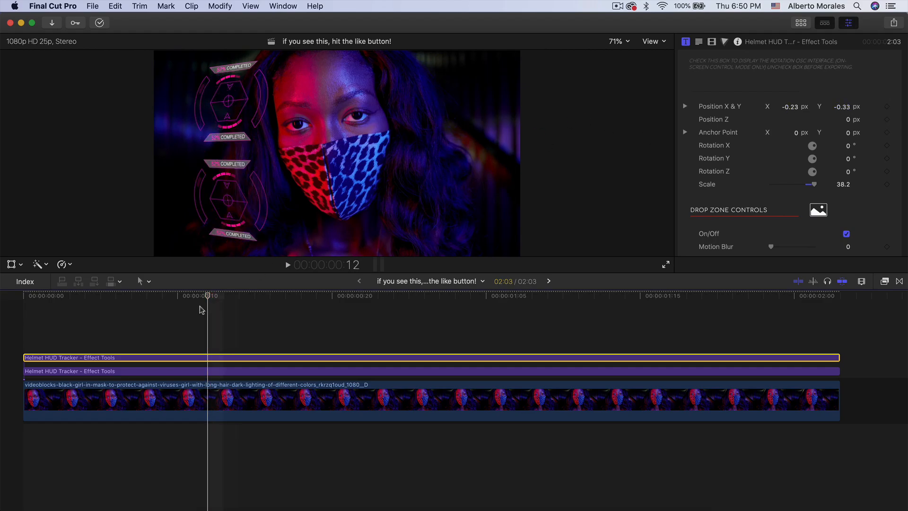
- Lay ProHUD Volume 4's Preset 4 above both tracker titles from the clip's start and cut off the excess past its end
left_click(801, 23)
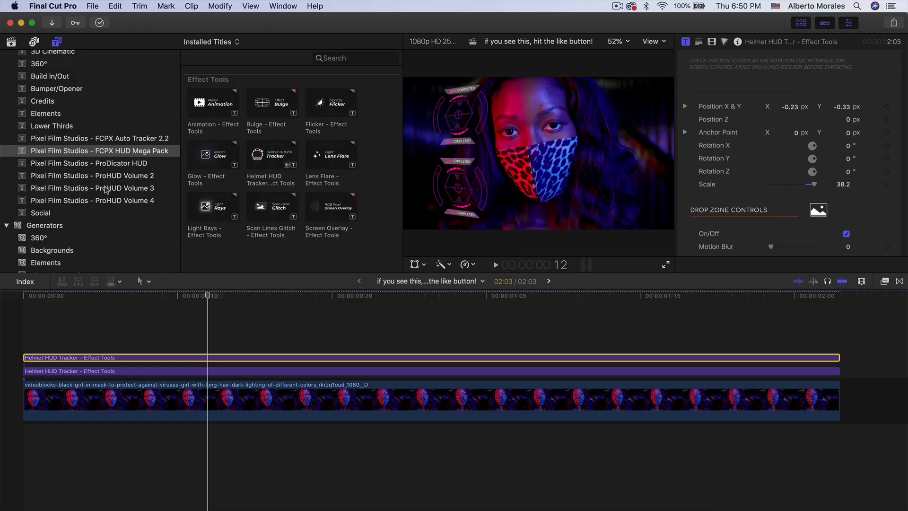
left_click(121, 201)
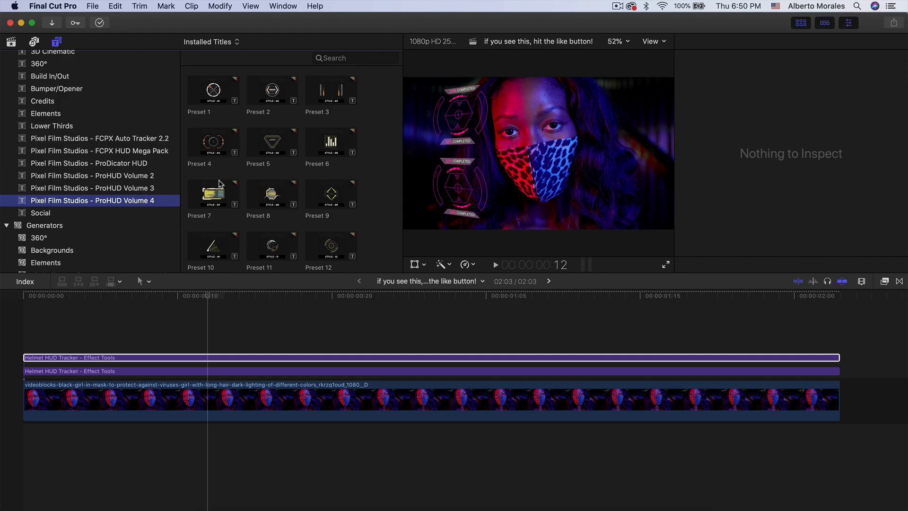
left_click(212, 144)
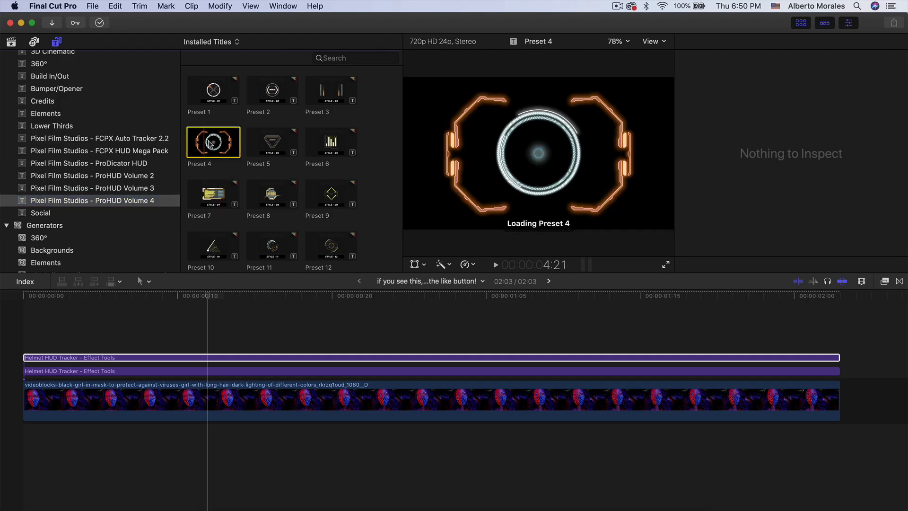
left_click_drag(209, 142, 23, 331)
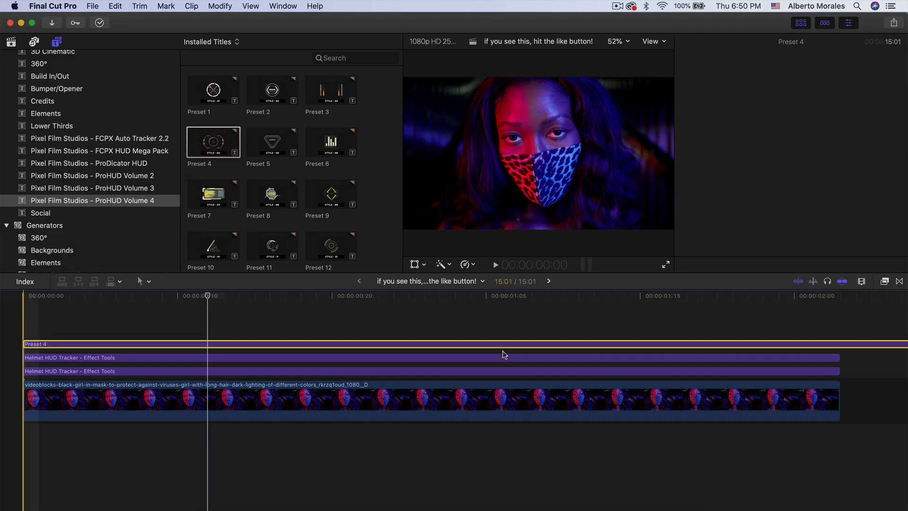
left_click(889, 413)
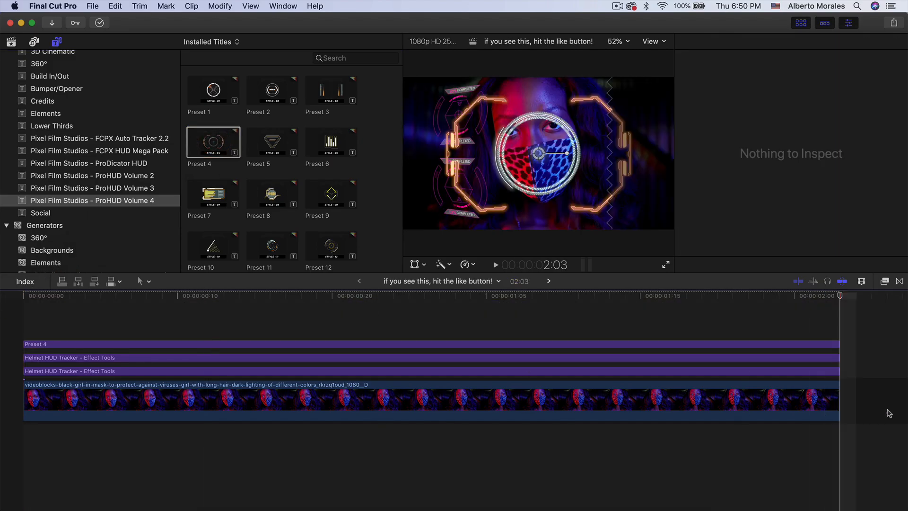
- Turn the Preset 4 title into a compound clip named 02
left_click(508, 343)
key("ctrl+super+1")
right_click(559, 345)
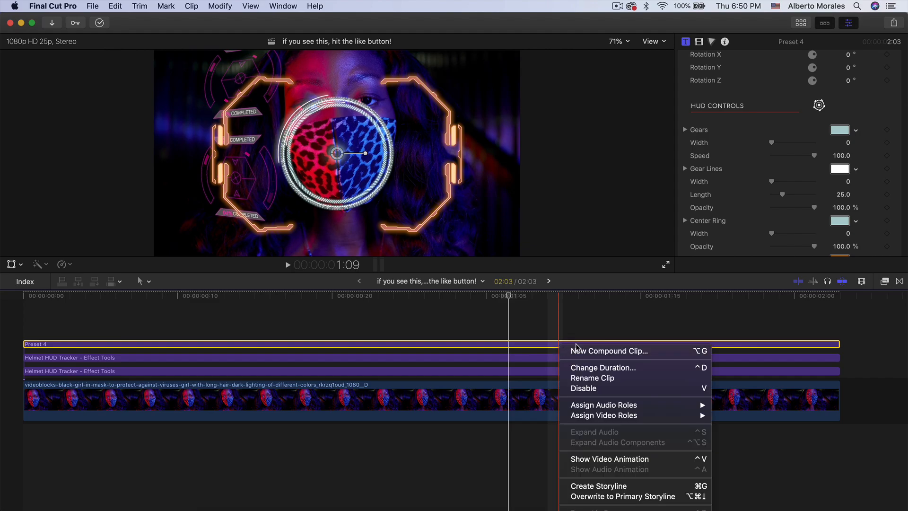
left_click(609, 350)
type("02")
key("Return")
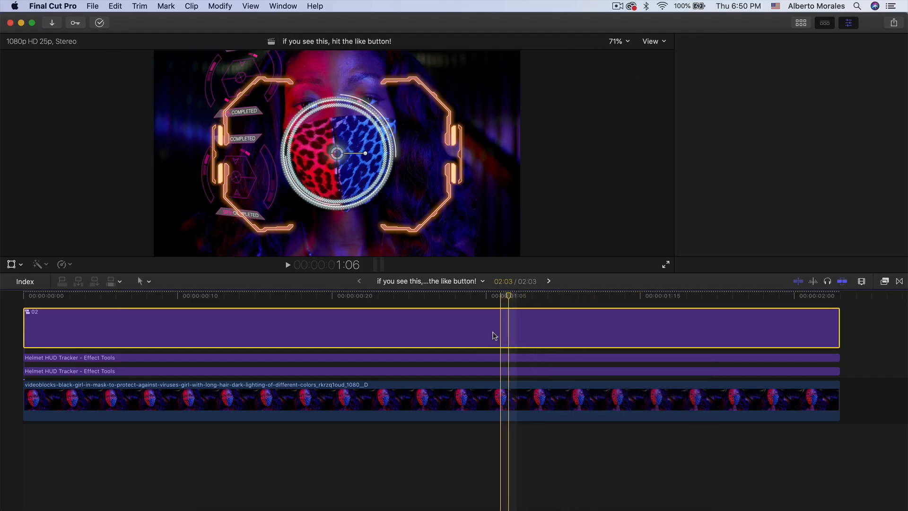
- Fill Drop Zone 1 of the upper Helmet HUD Tracker title with compound clip 02, and delete that compound clip from the timeline
left_click(475, 371)
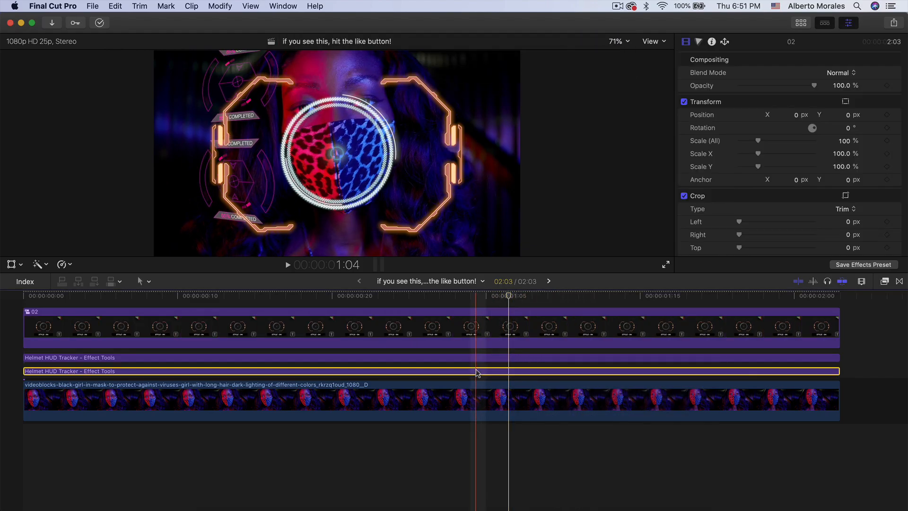
left_click(477, 358)
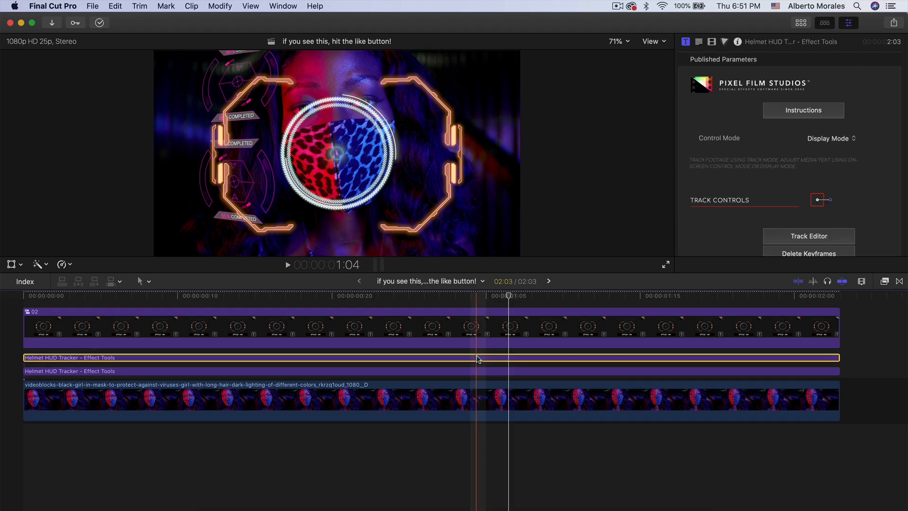
scroll(790, 158, "down", 10)
left_click(825, 192)
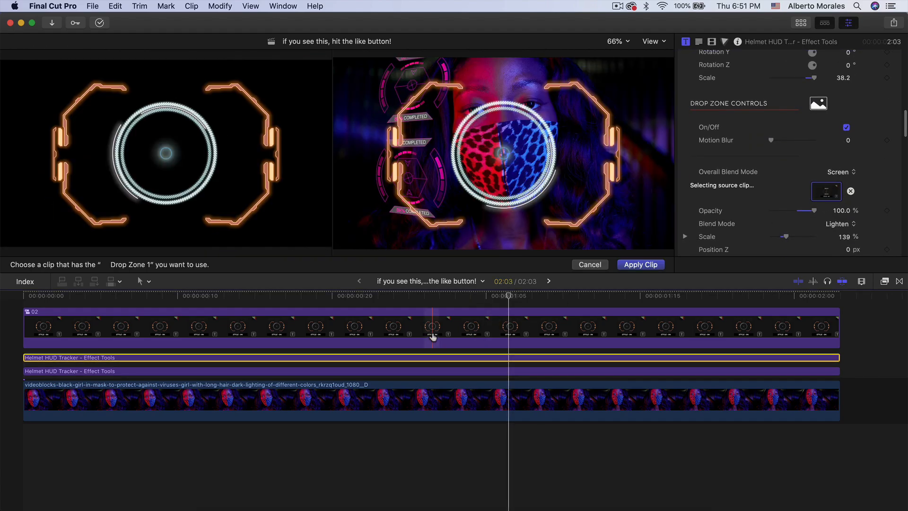
left_click(641, 264)
left_click(412, 330)
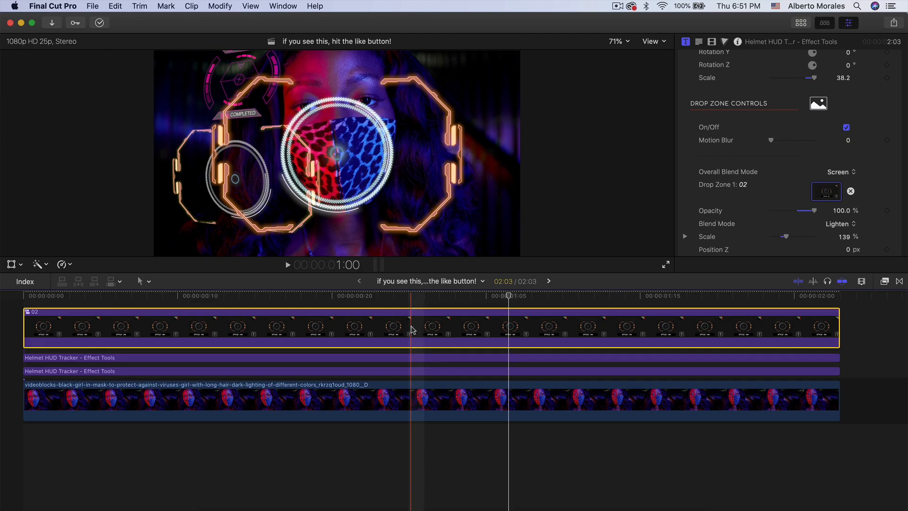
key("Delete")
- Fine-tune the tracked group's Y position on the upper Helmet HUD Tracker title
left_click(326, 358)
scroll(786, 171, "down", 5)
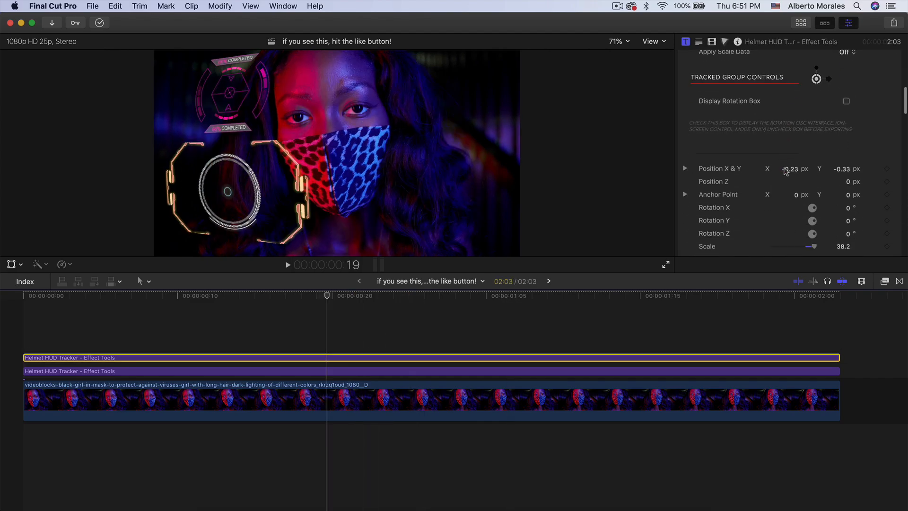
scroll(786, 171, "down", 3)
left_click_drag(842, 191, 842, 190)
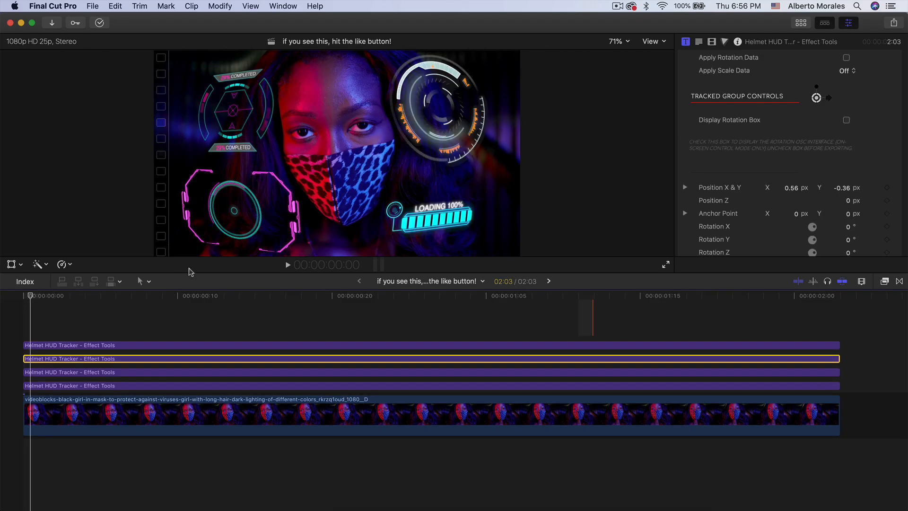
- Play the masked-woman composite from its start and scrub to frame 9 to review how the four HUD elements track the head
key("Home")
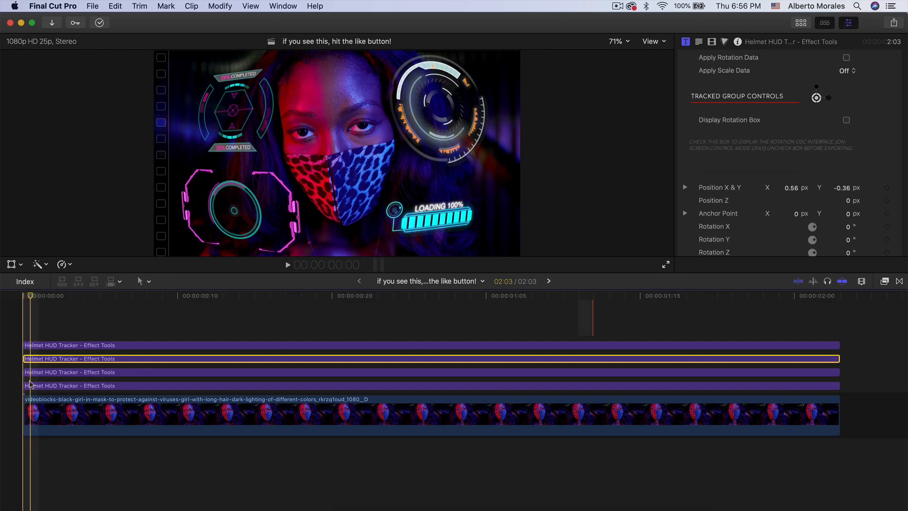
key("space")
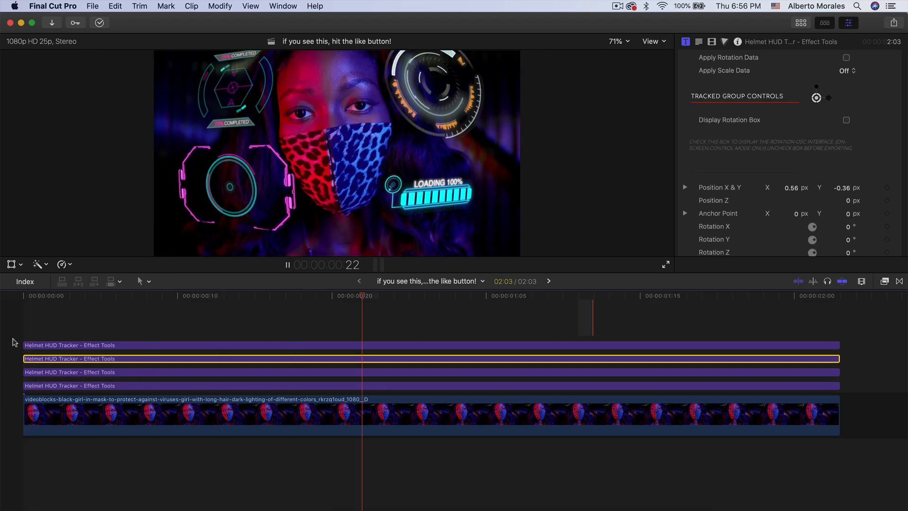
key("space")
key("space")
key("space")
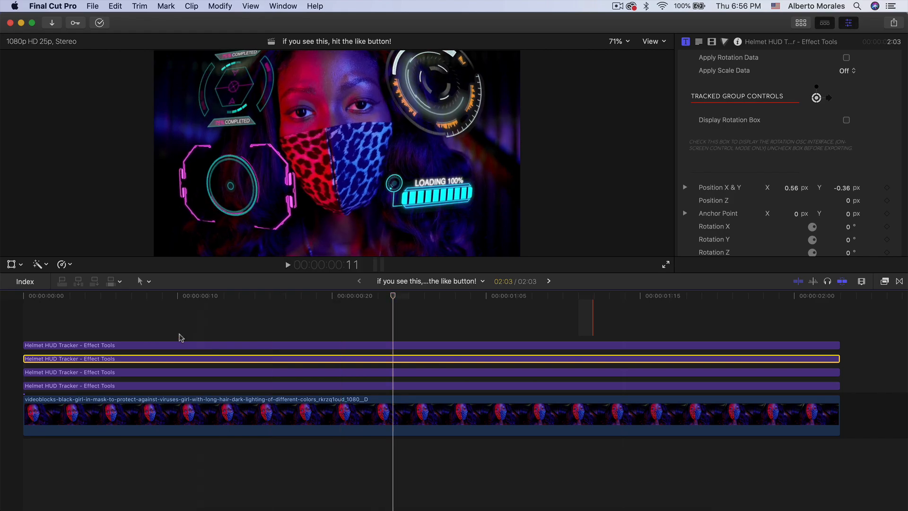
left_click(209, 296)
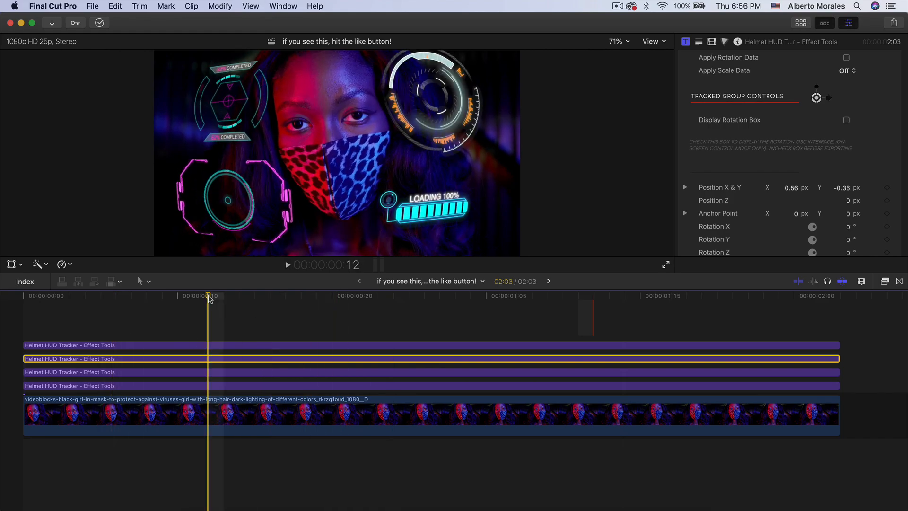
left_click_drag(208, 297, 176, 297)
- Browse the installed titles in the Pixel Film Studios - FCPX Auto Tracker 2.2 category
left_click(803, 24)
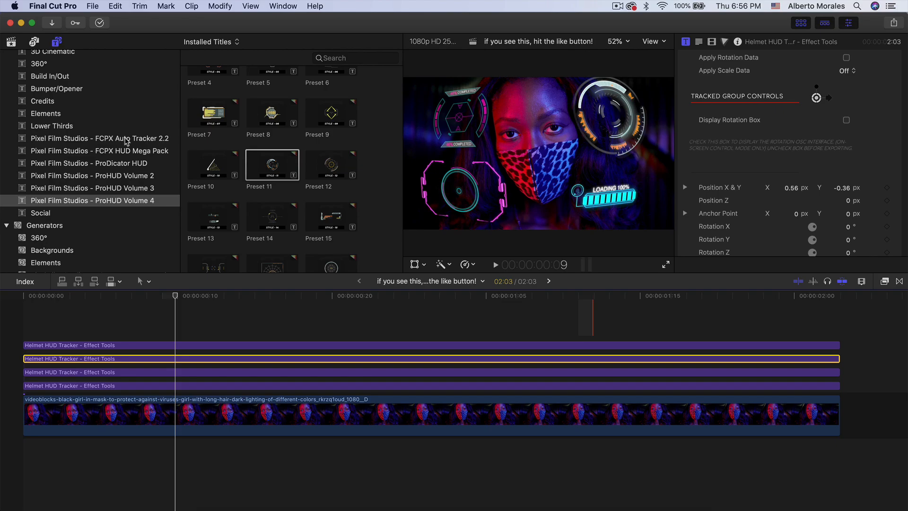
left_click(142, 138)
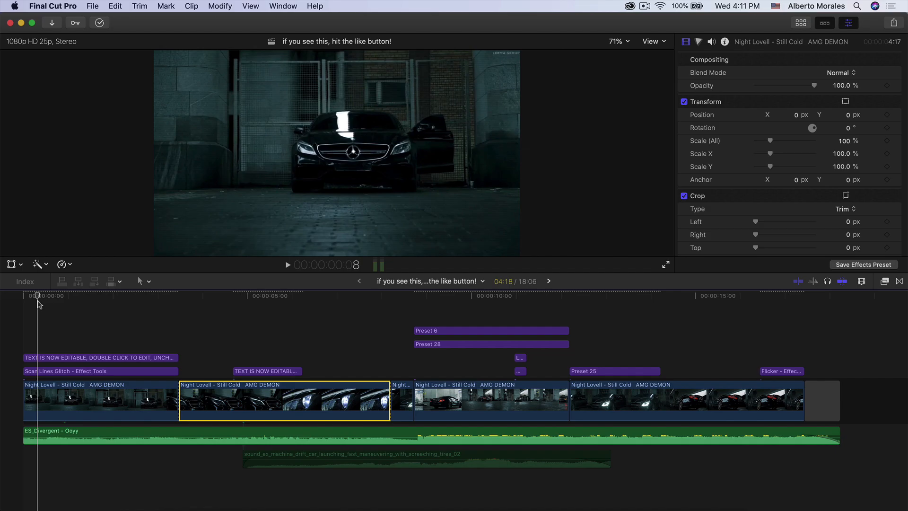
left_click_drag(40, 304, 202, 301)
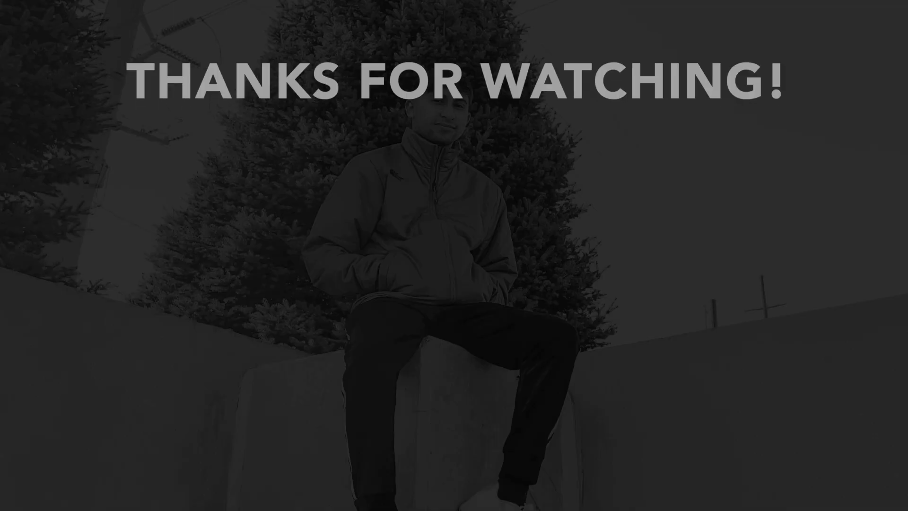